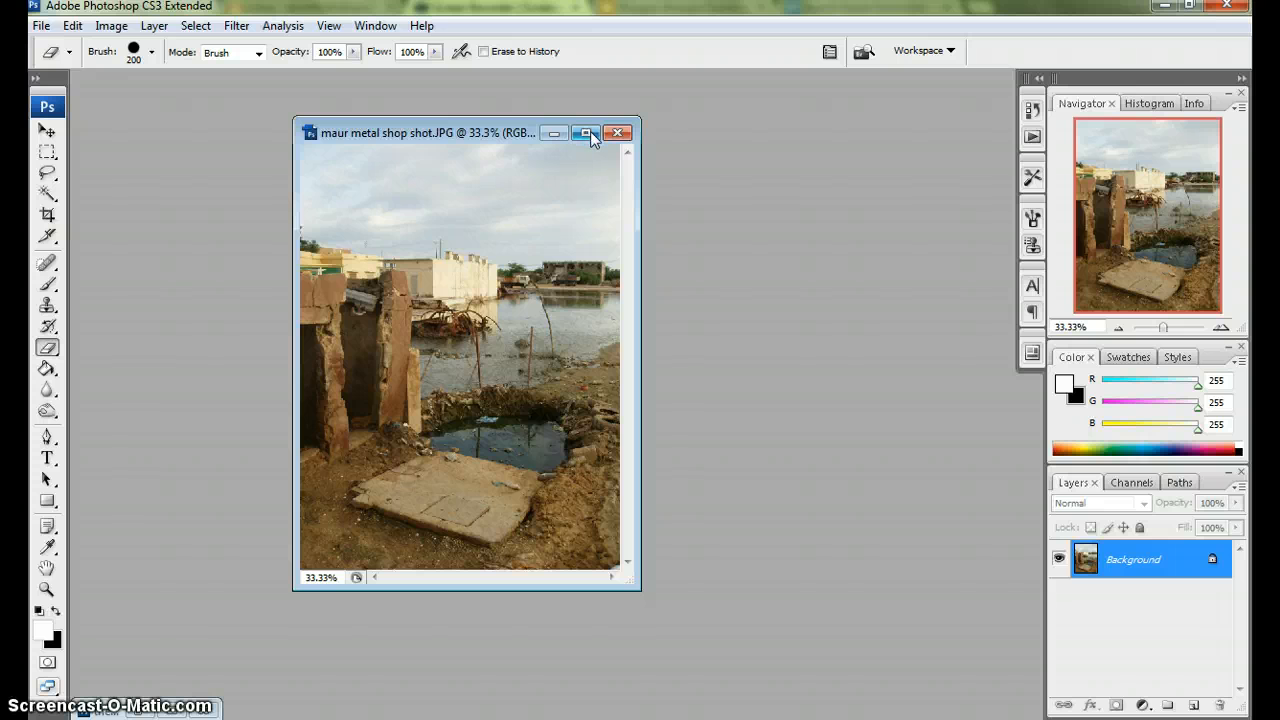
- Add a Curves adjustment layer to the photo with points at input 89, output 70 and input 178, output 171
left_click(587, 133)
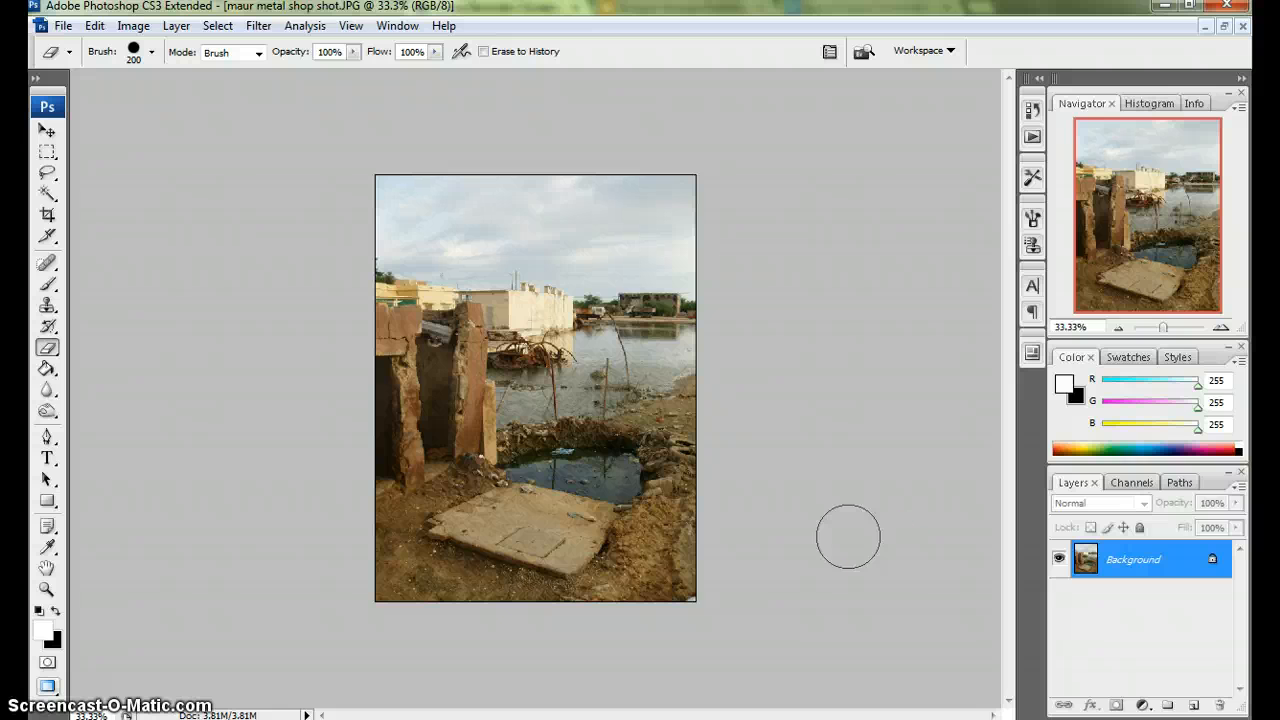
left_click(1145, 706)
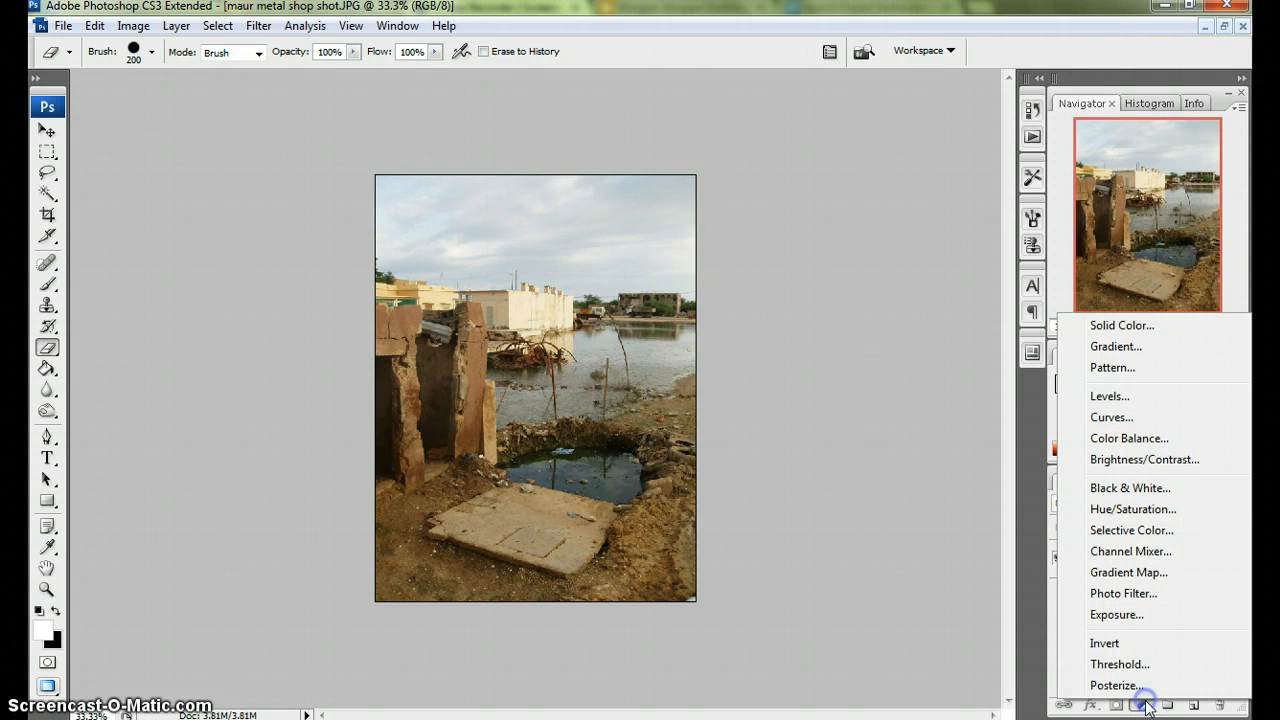
left_click(1109, 417)
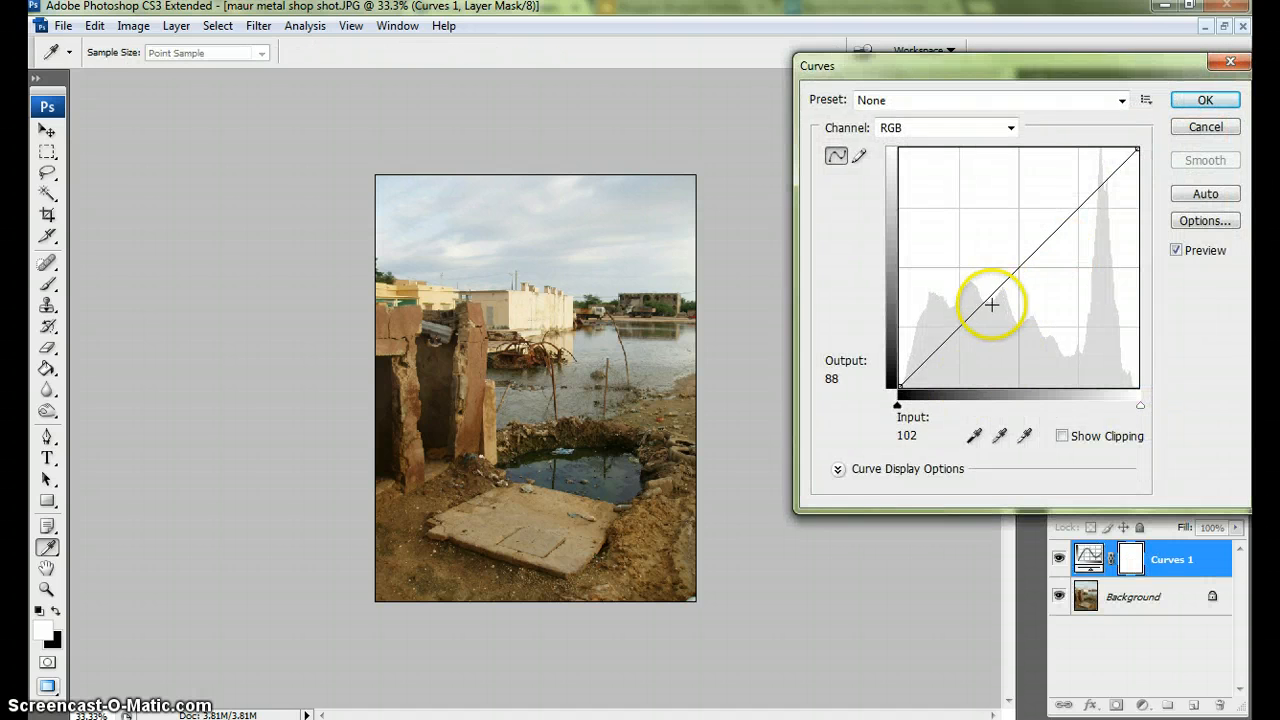
left_click_drag(980, 314, 983, 321)
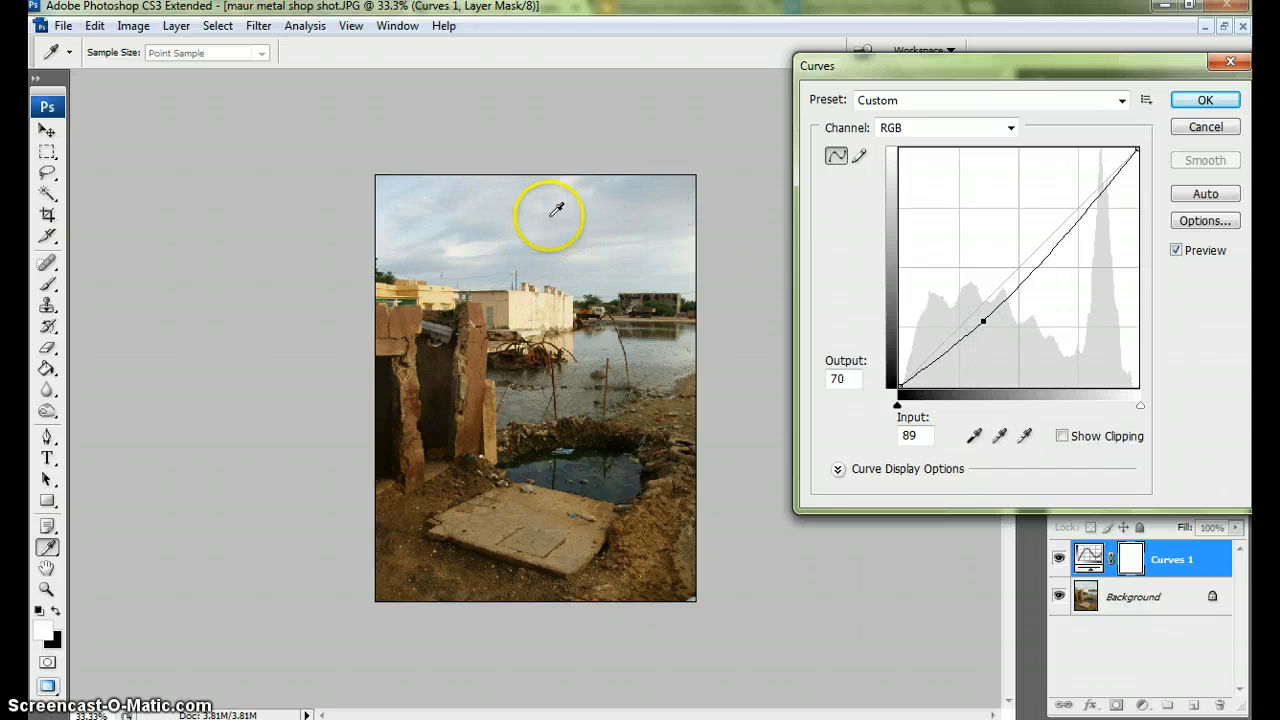
left_click_drag(1070, 224, 1067, 228)
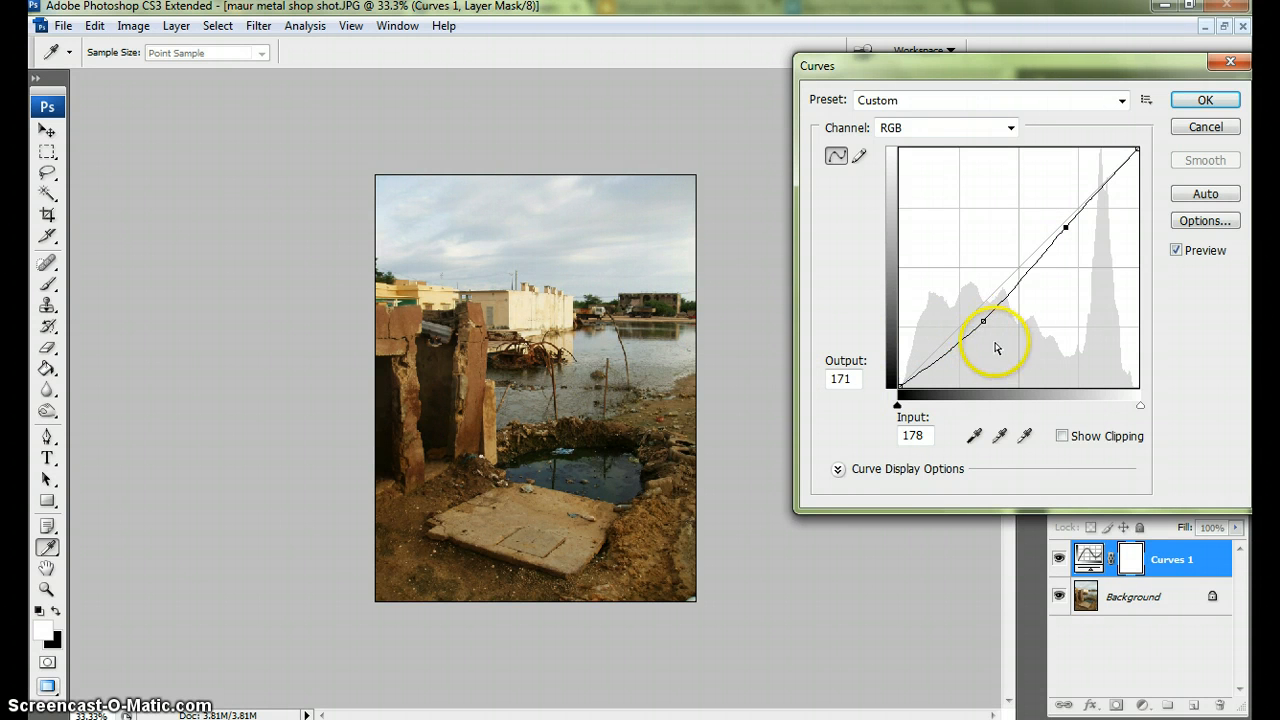
left_click(1203, 100)
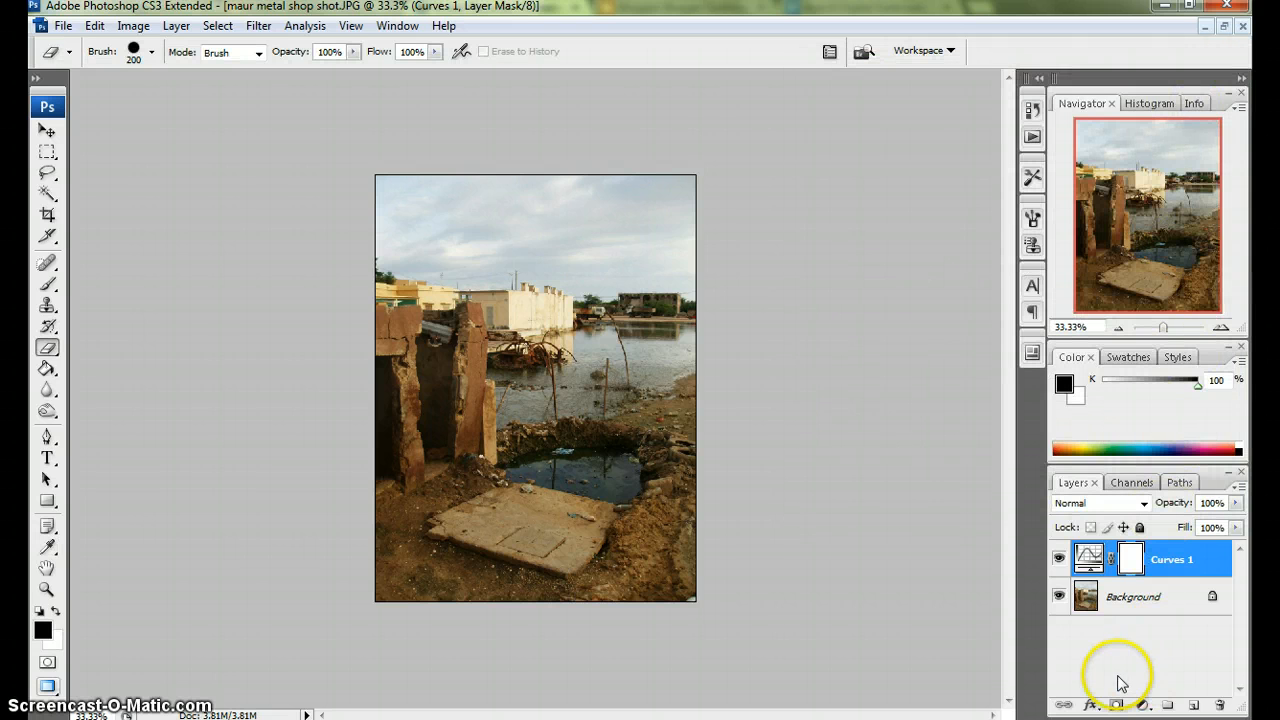
- Add a Black & White adjustment layer with Reds at 27%, Yellows at 57% and Greens at 57%
left_click(1145, 705)
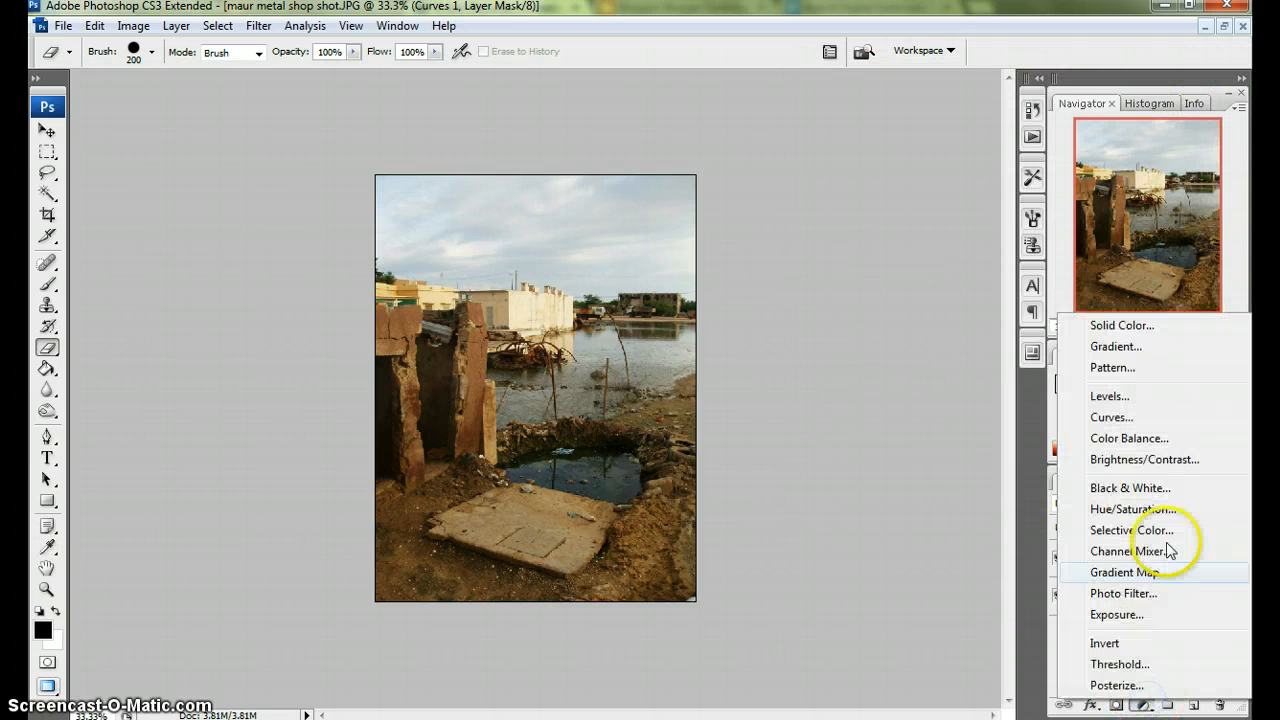
left_click(1183, 491)
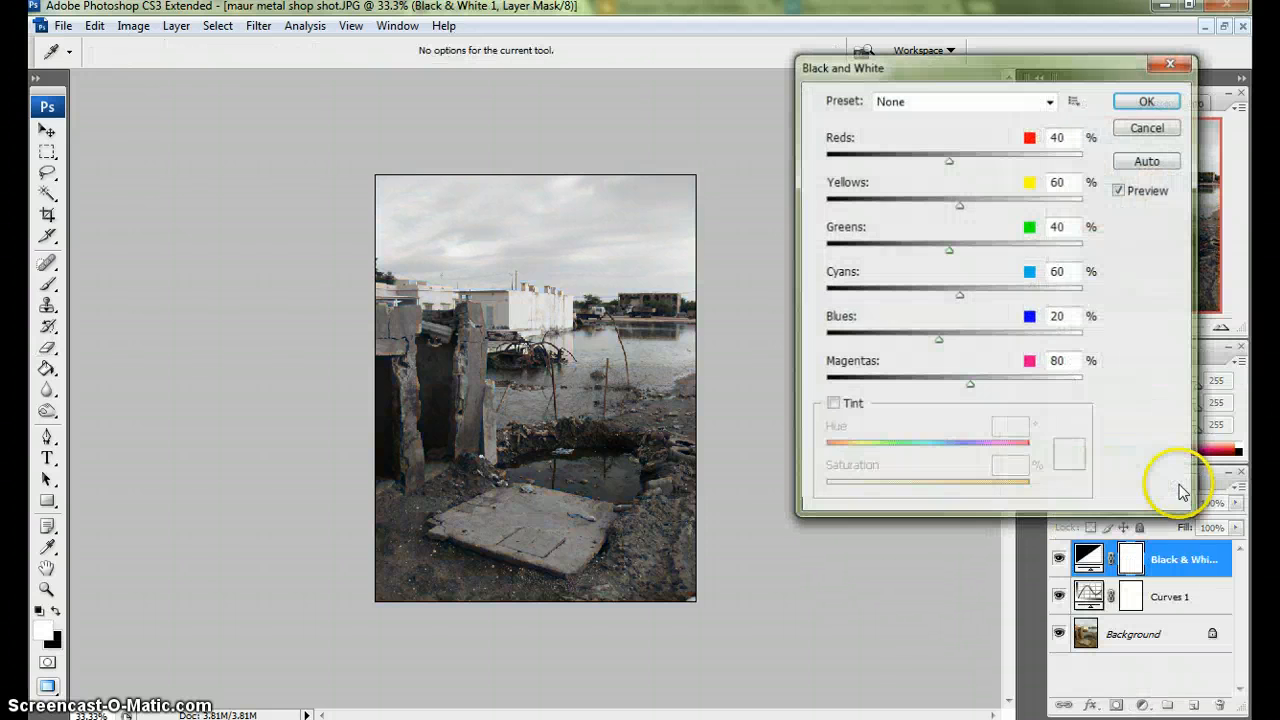
left_click_drag(950, 161, 958, 208)
left_click_drag(951, 252, 953, 257)
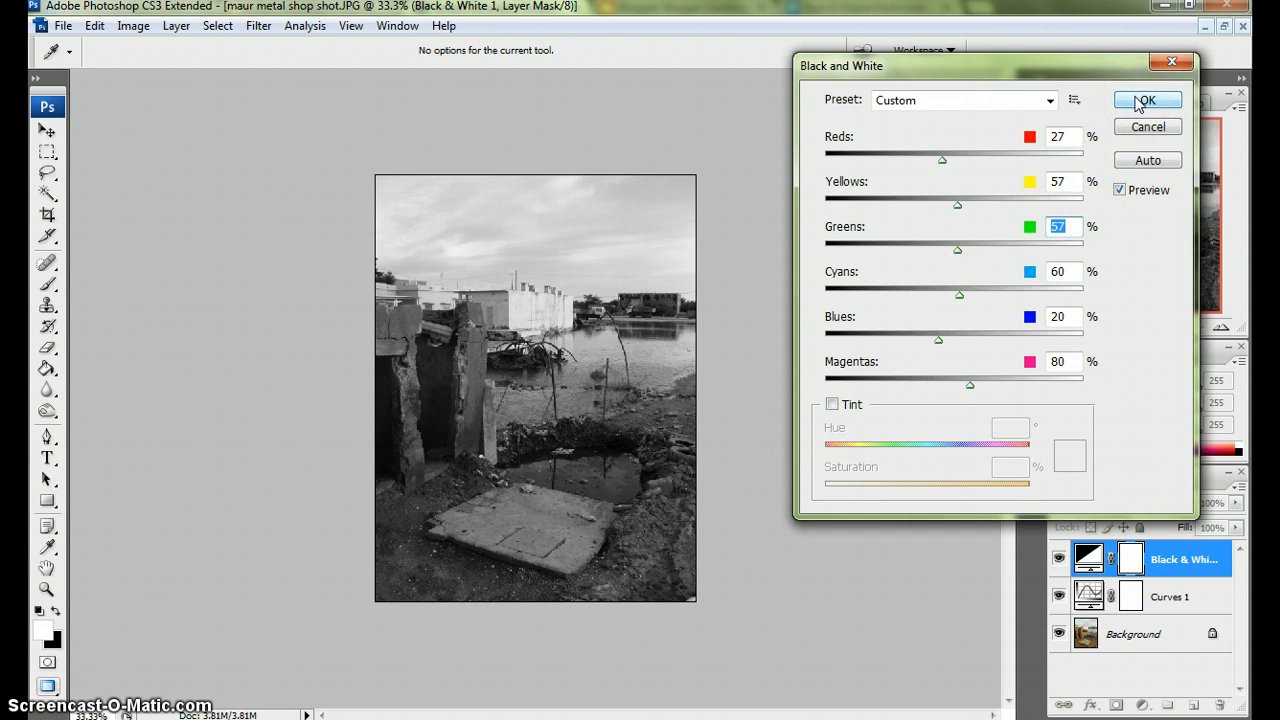
left_click(1143, 101)
key("e")
key("x")
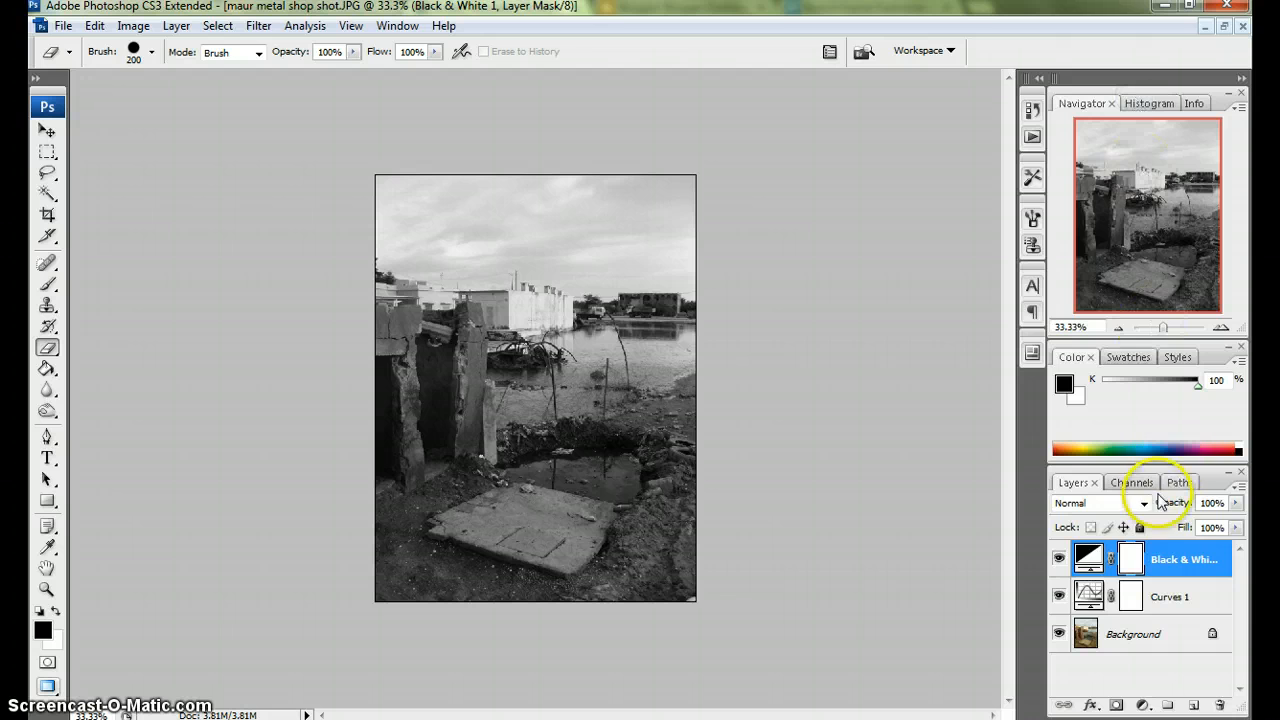
- Create a new U.S. Paper document in Tabloid size named lastnamedigitaldarkroom, with the photo window moved aside
left_click(1225, 27)
left_click_drag(457, 131, 836, 150)
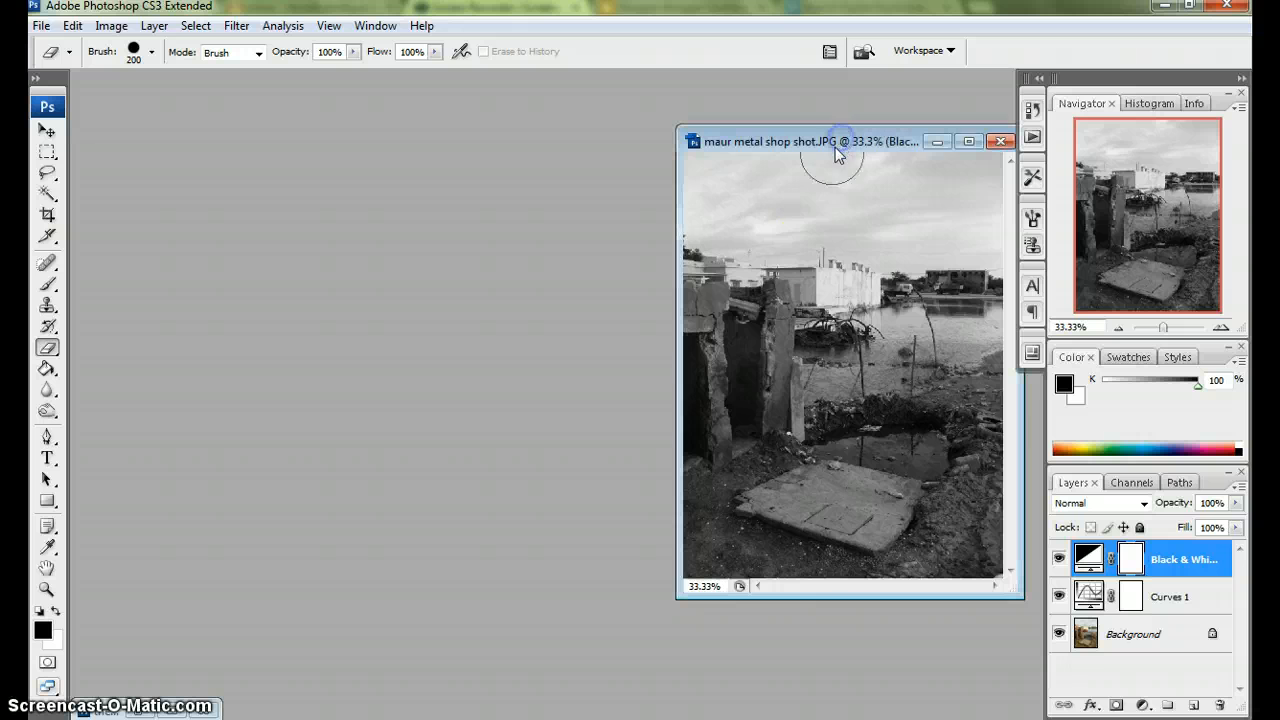
left_click(42, 27)
left_click(60, 47)
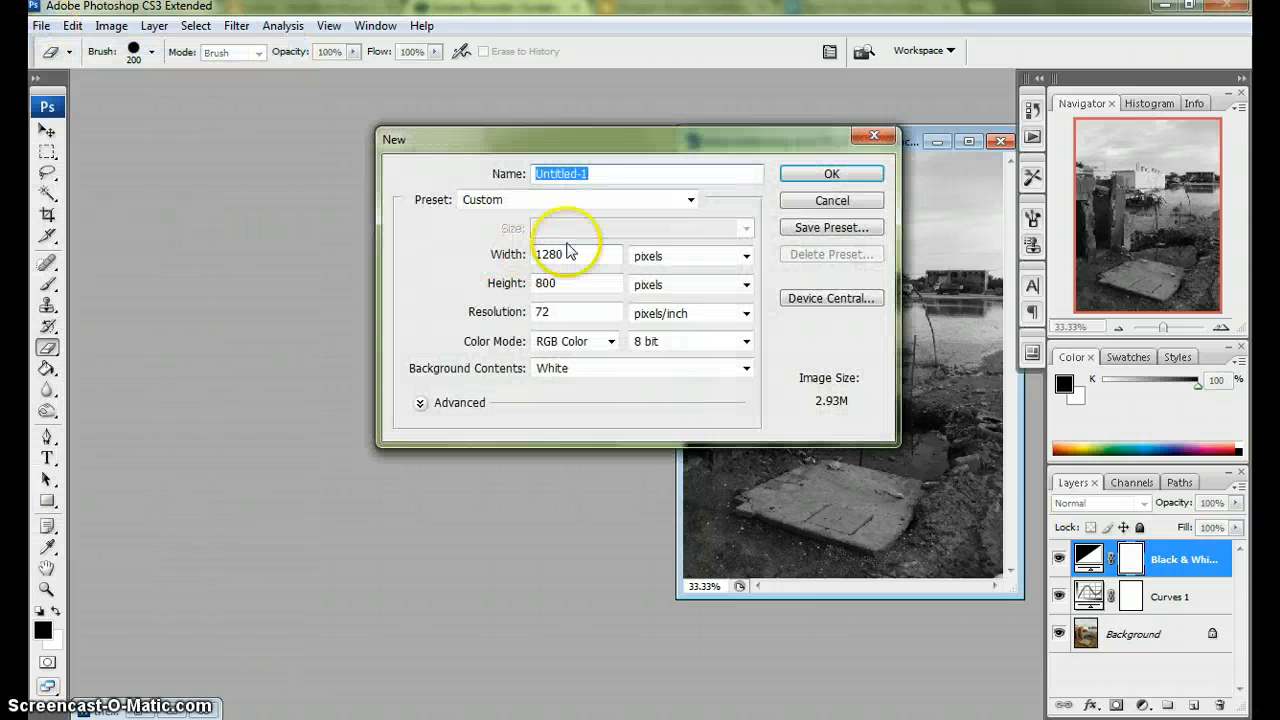
left_click(610, 203)
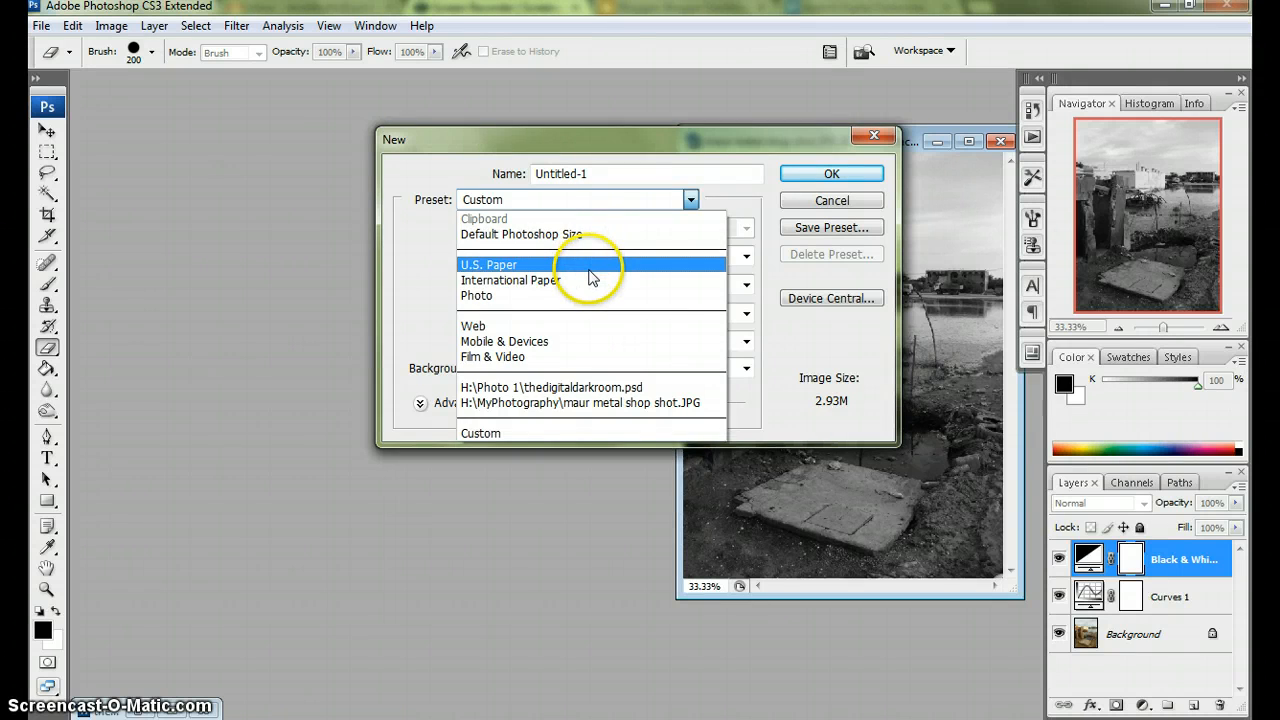
left_click(588, 268)
left_click(647, 230)
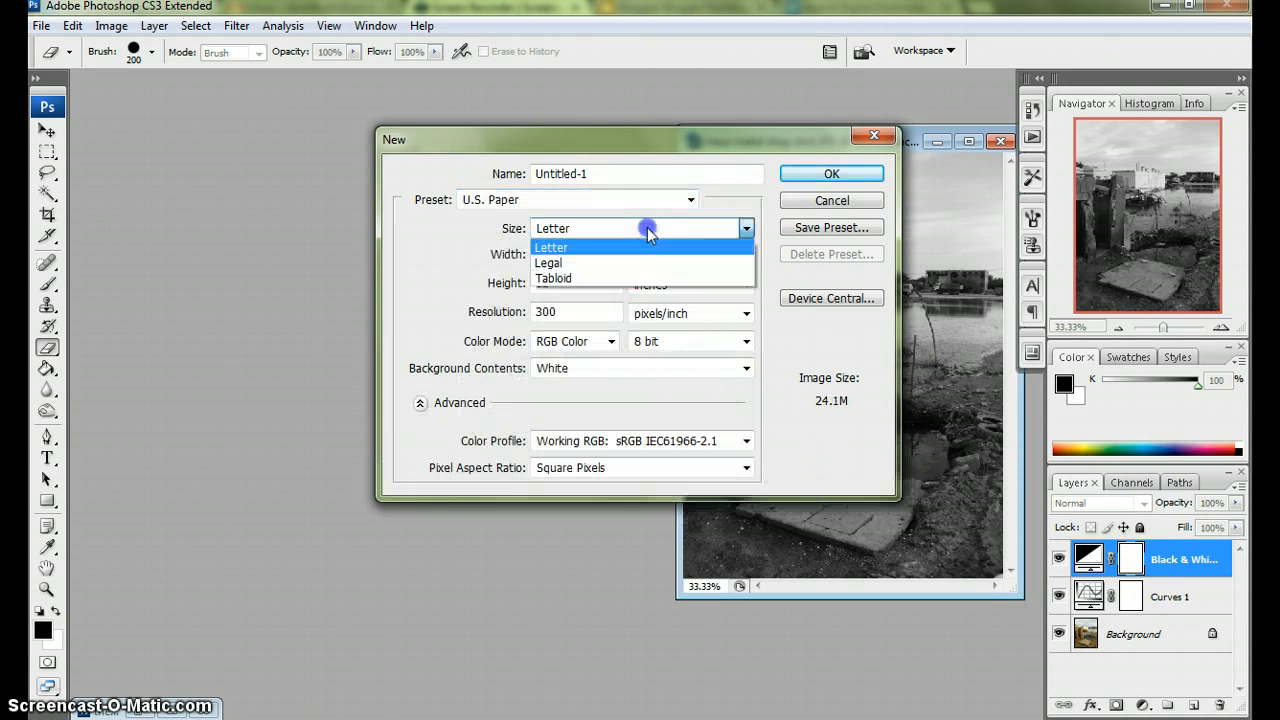
left_click(575, 278)
left_click(608, 176)
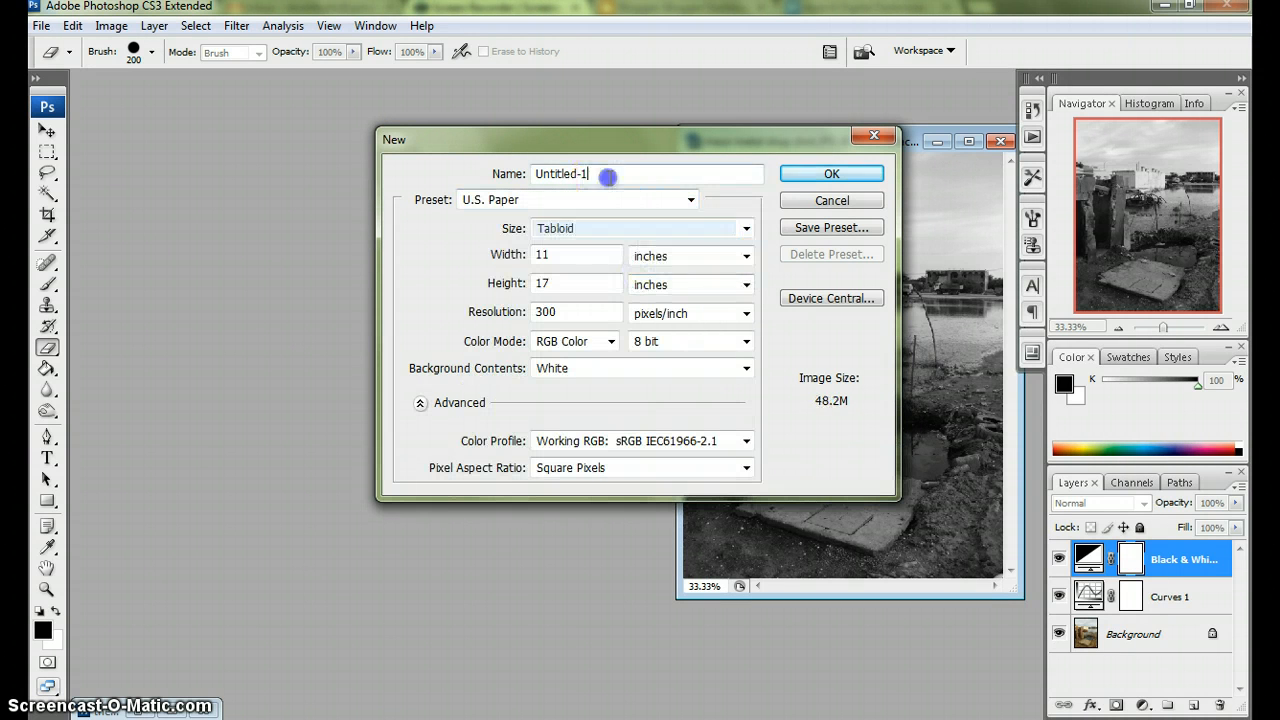
double_click(609, 177)
left_click_drag(603, 177, 535, 164)
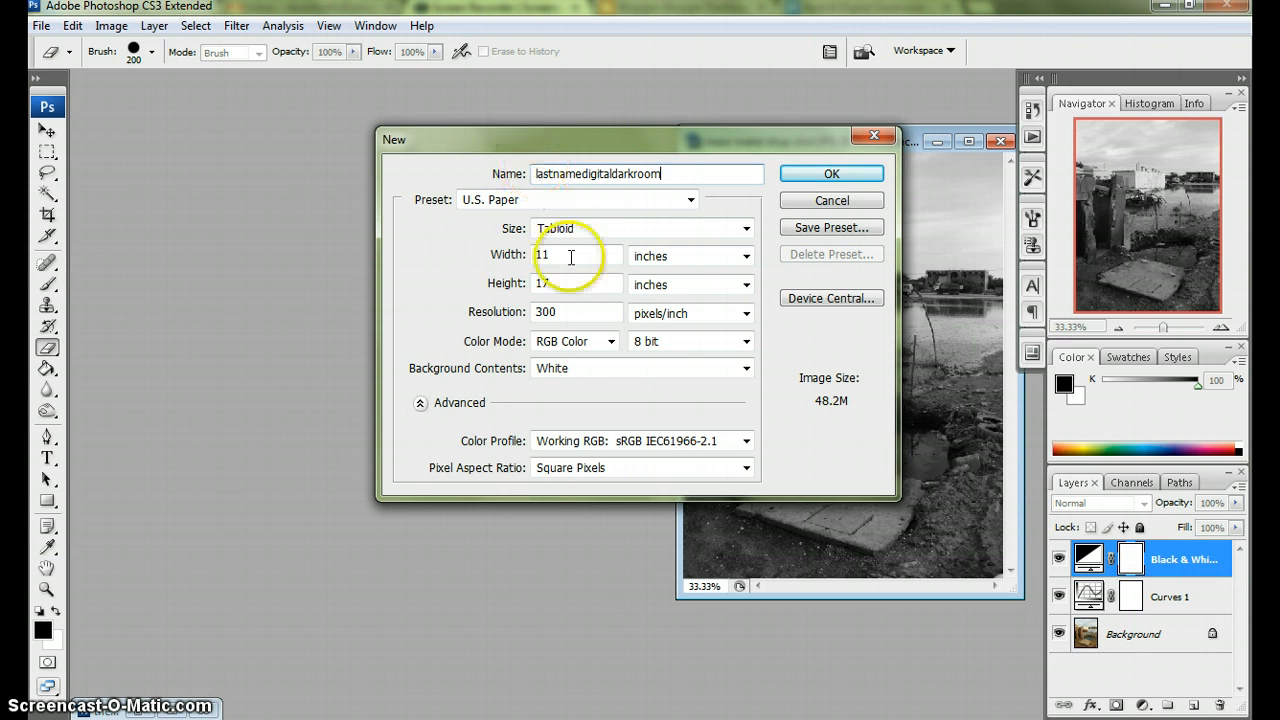
left_click(838, 174)
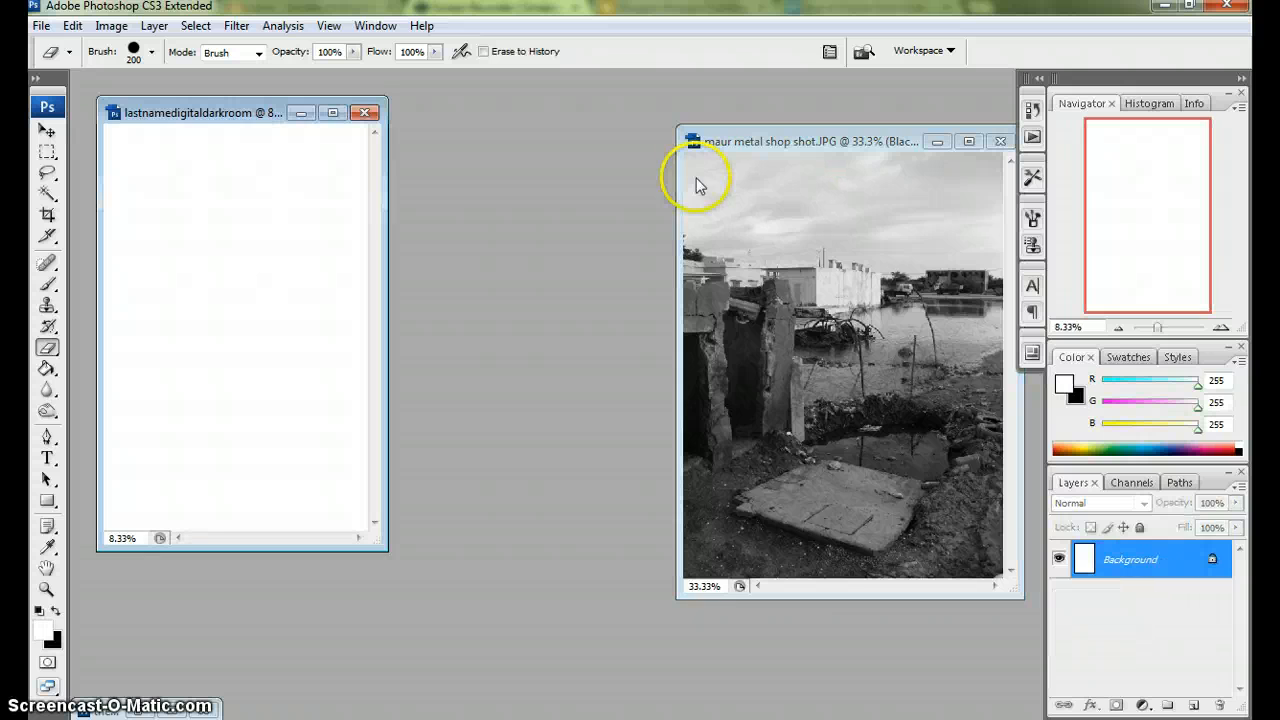
- Rotate the blank document's canvas 90° clockwise and enlarge its window to fit the whole page
left_click_drag(375, 541, 490, 603)
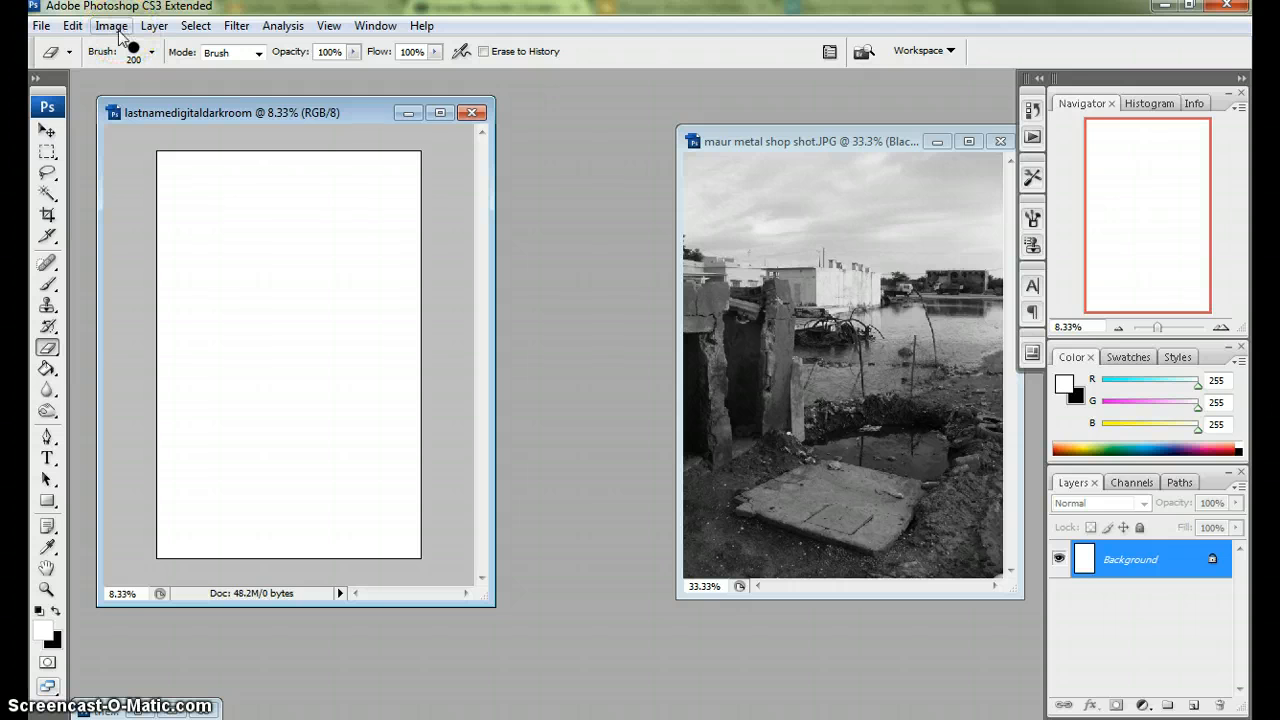
left_click(120, 36)
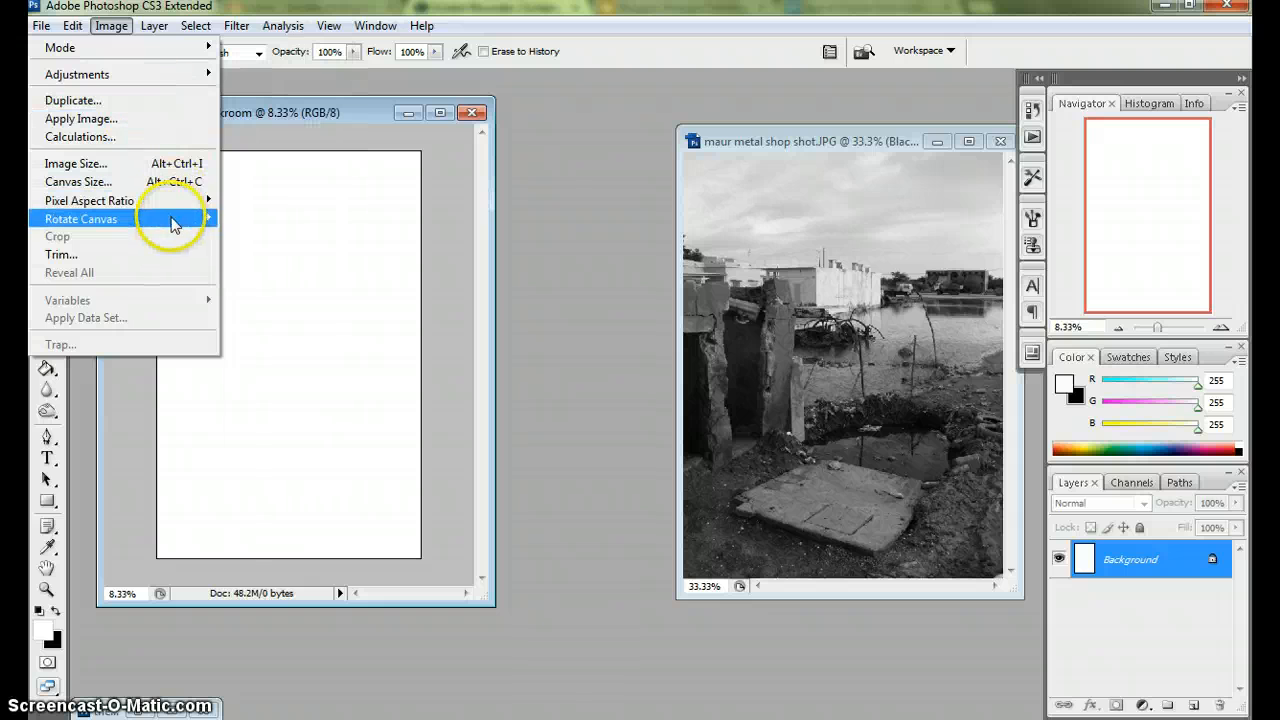
mouse_move(175, 219)
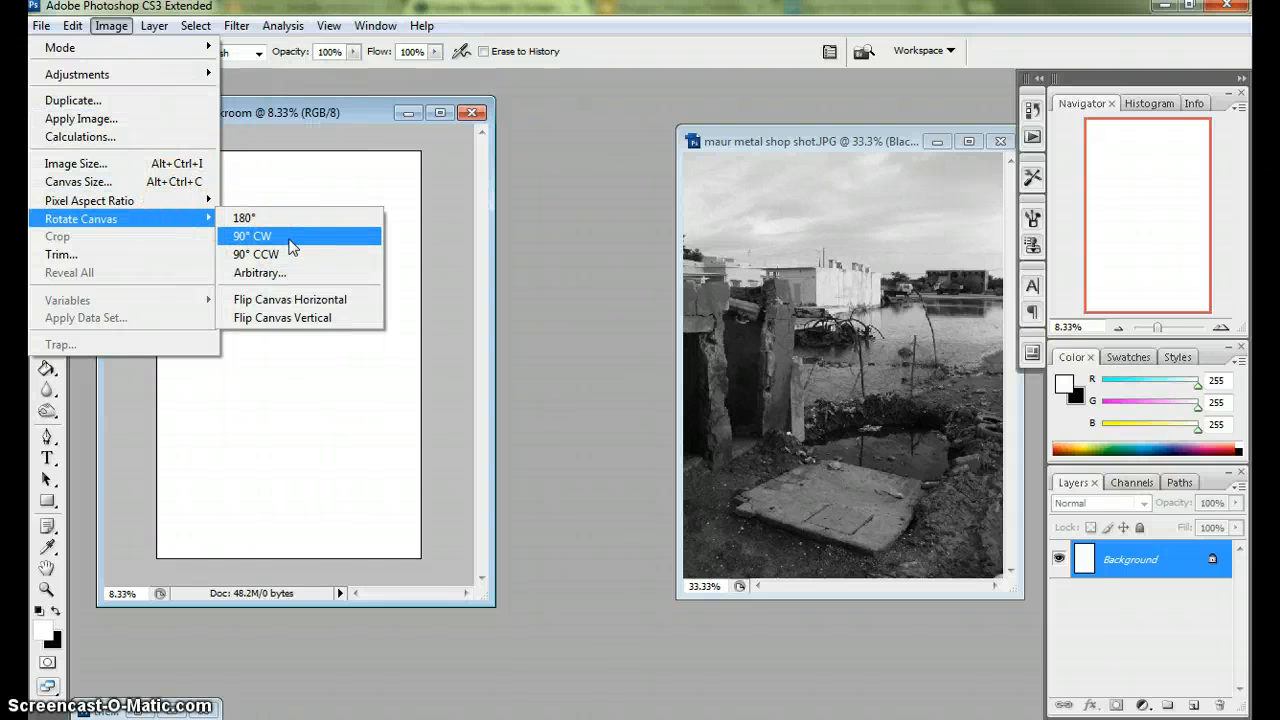
left_click(291, 245)
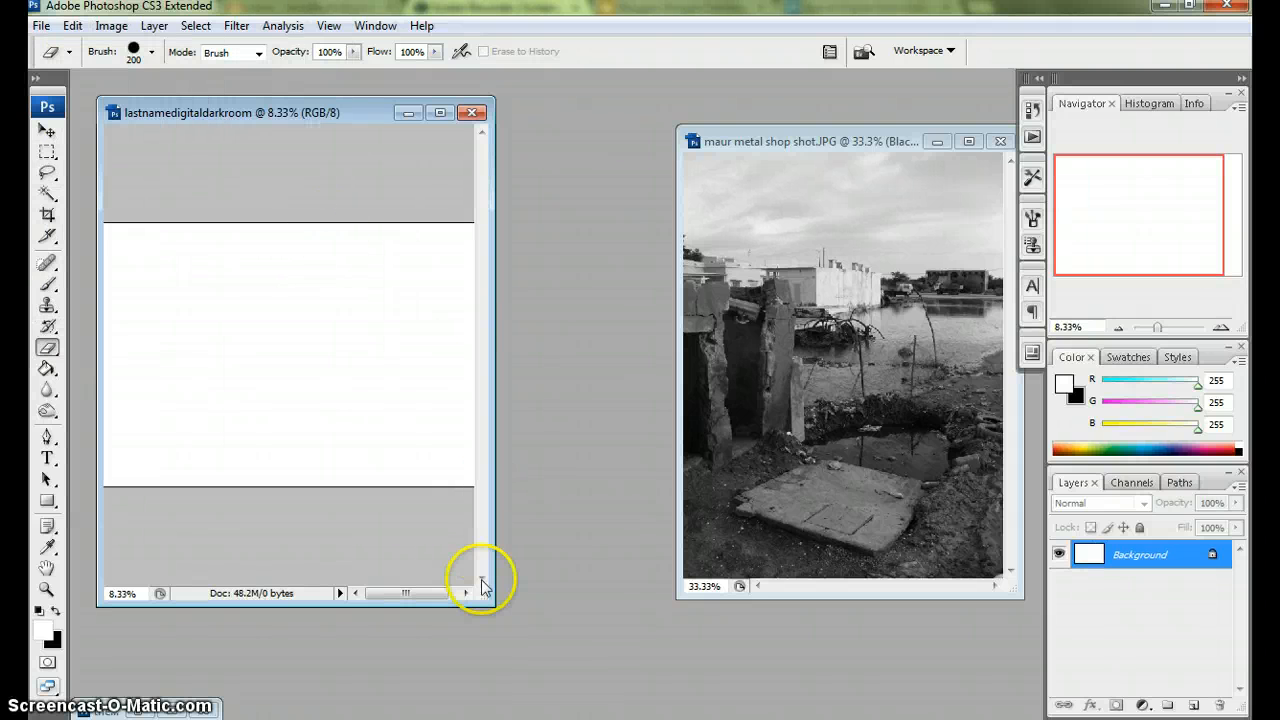
left_click_drag(487, 593, 585, 619)
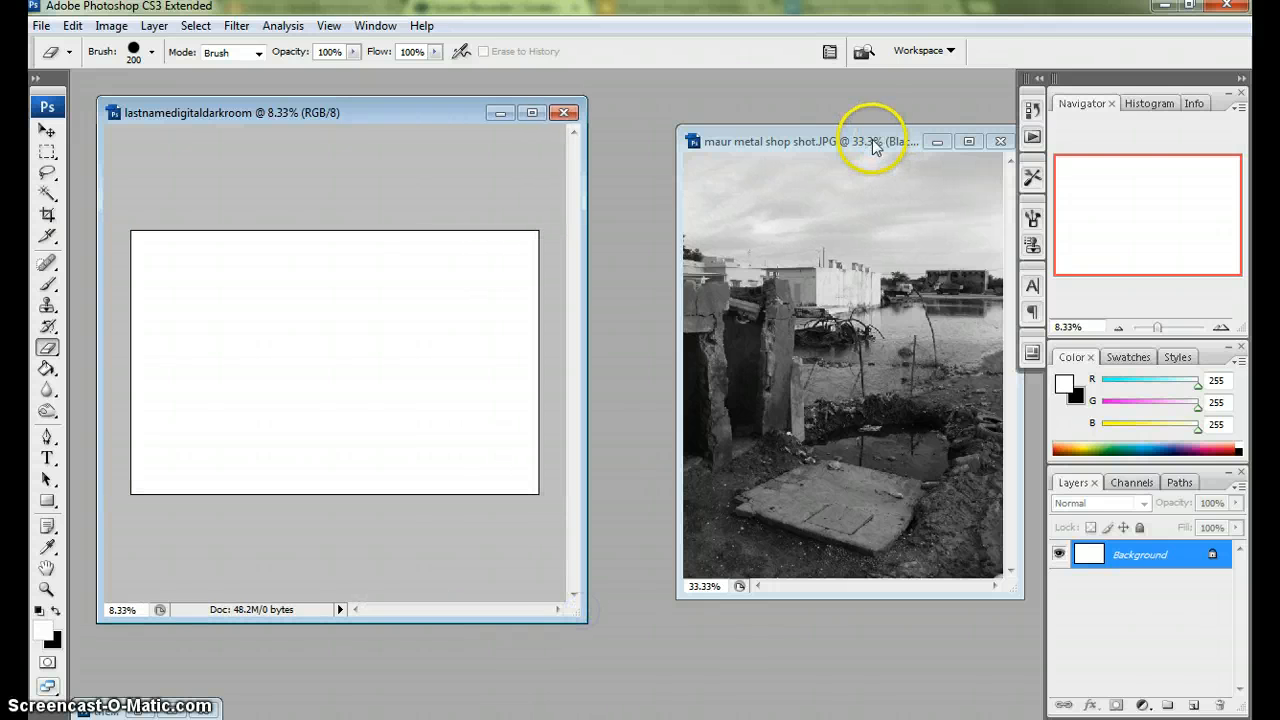
- Flatten the photo's adjustment layers and place a copy of the photo in the upper-left area of the blank page
left_click_drag(810, 131, 719, 116)
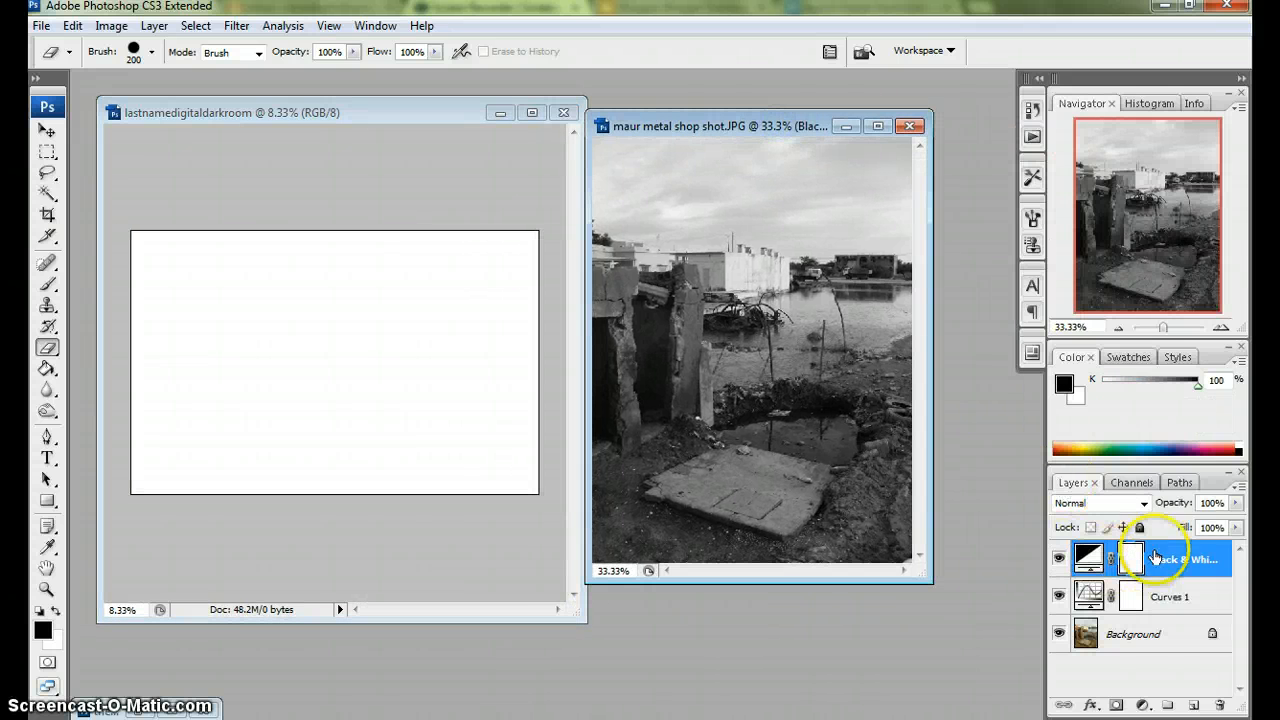
right_click(1181, 578)
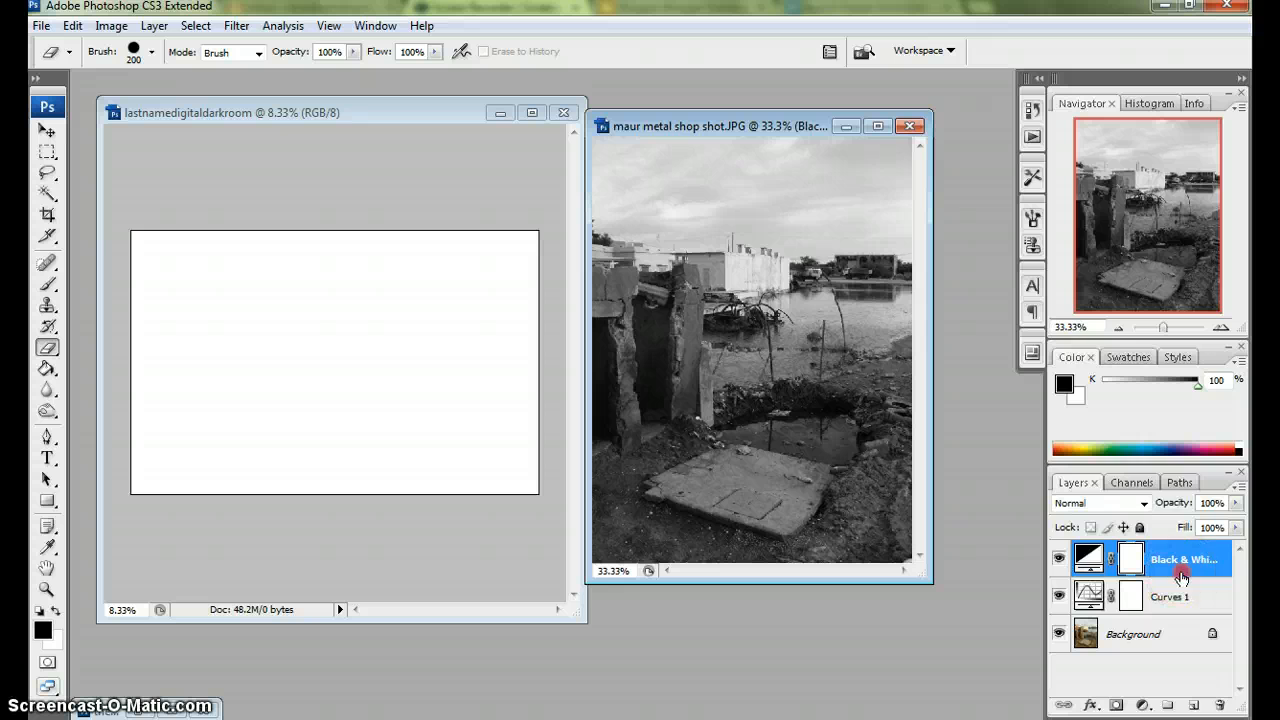
left_click(1171, 561)
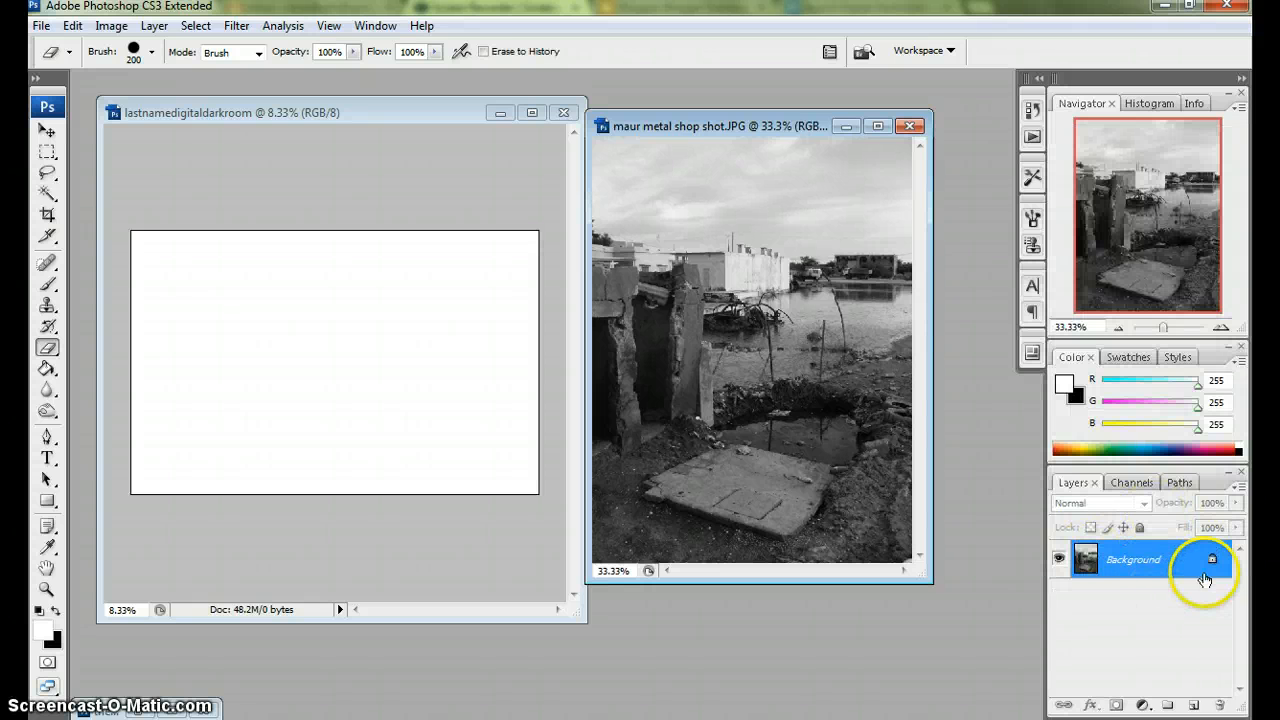
left_click(50, 135)
left_click_drag(697, 368, 201, 298)
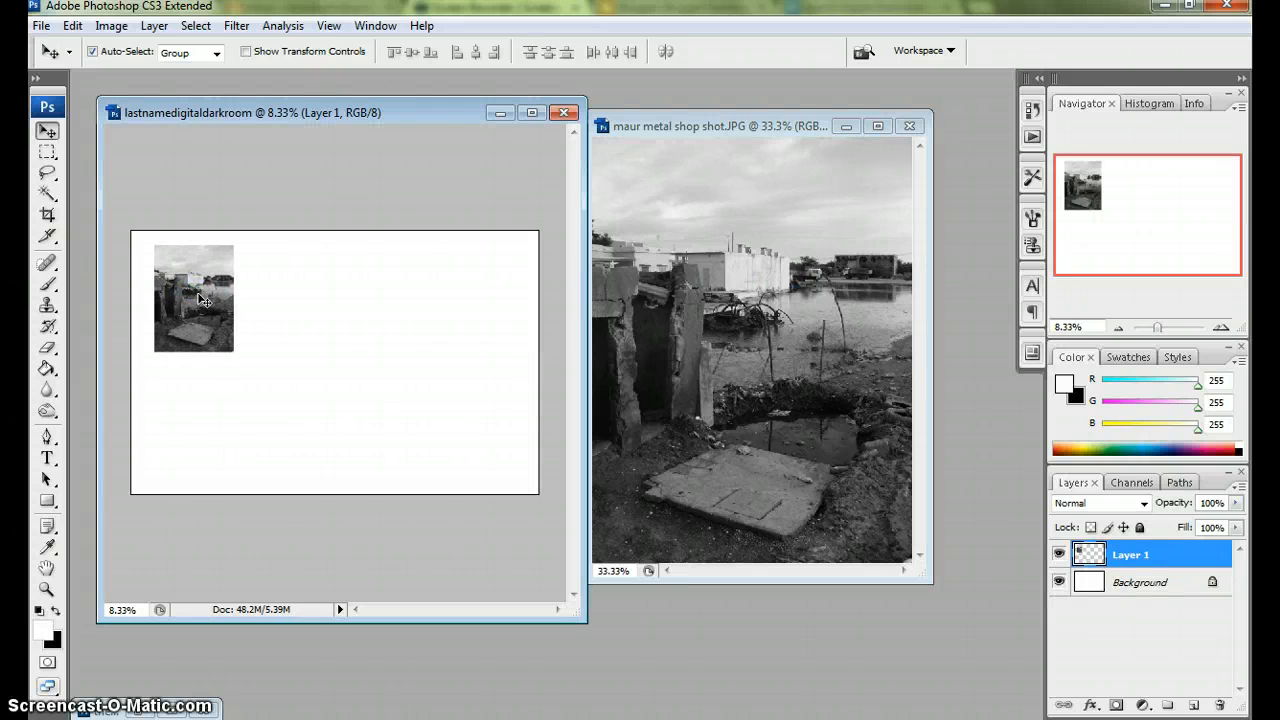
- Put the maximized original photo into Quick Mask mode and reduce the Brush tool's size to 1300
left_click(878, 126)
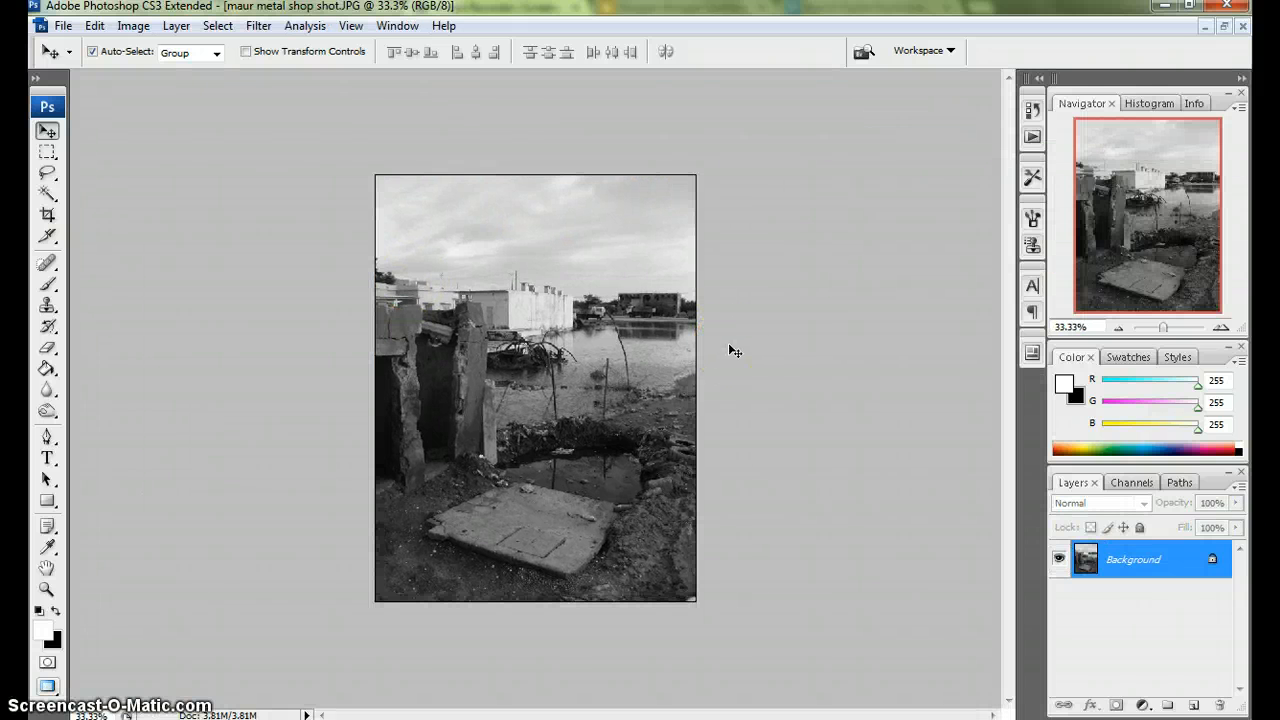
left_click(744, 492)
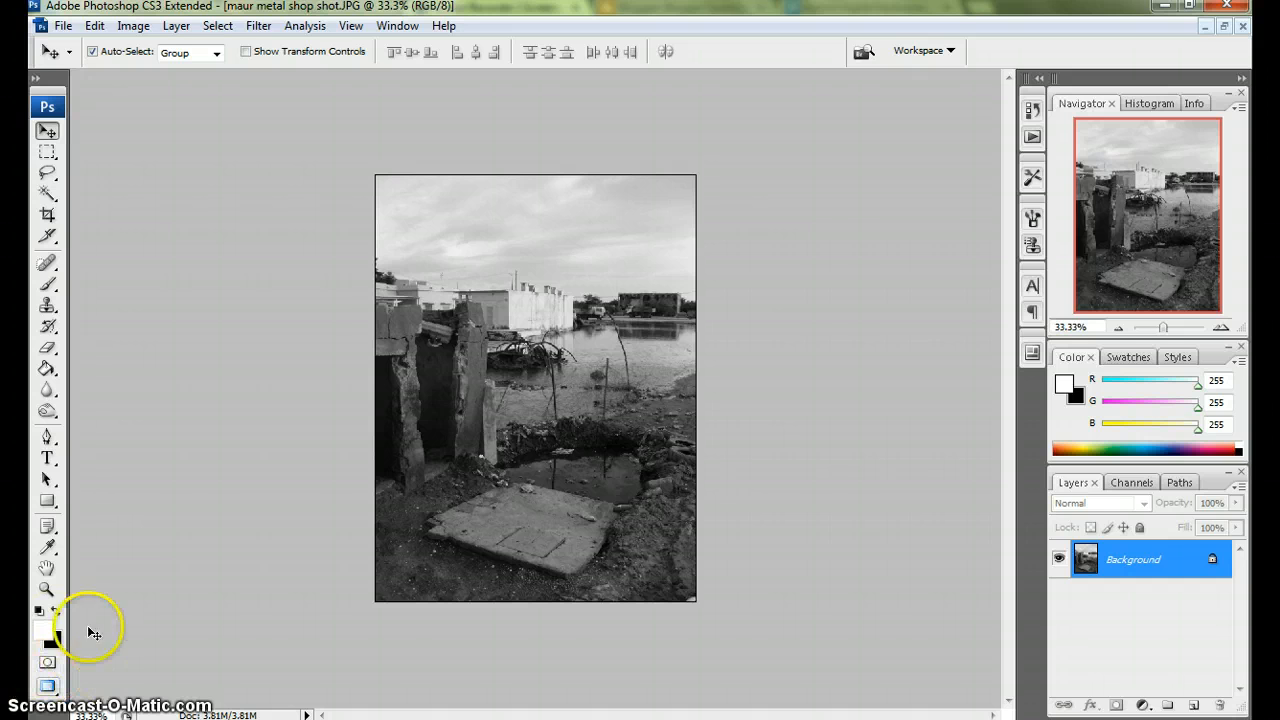
left_click(50, 665)
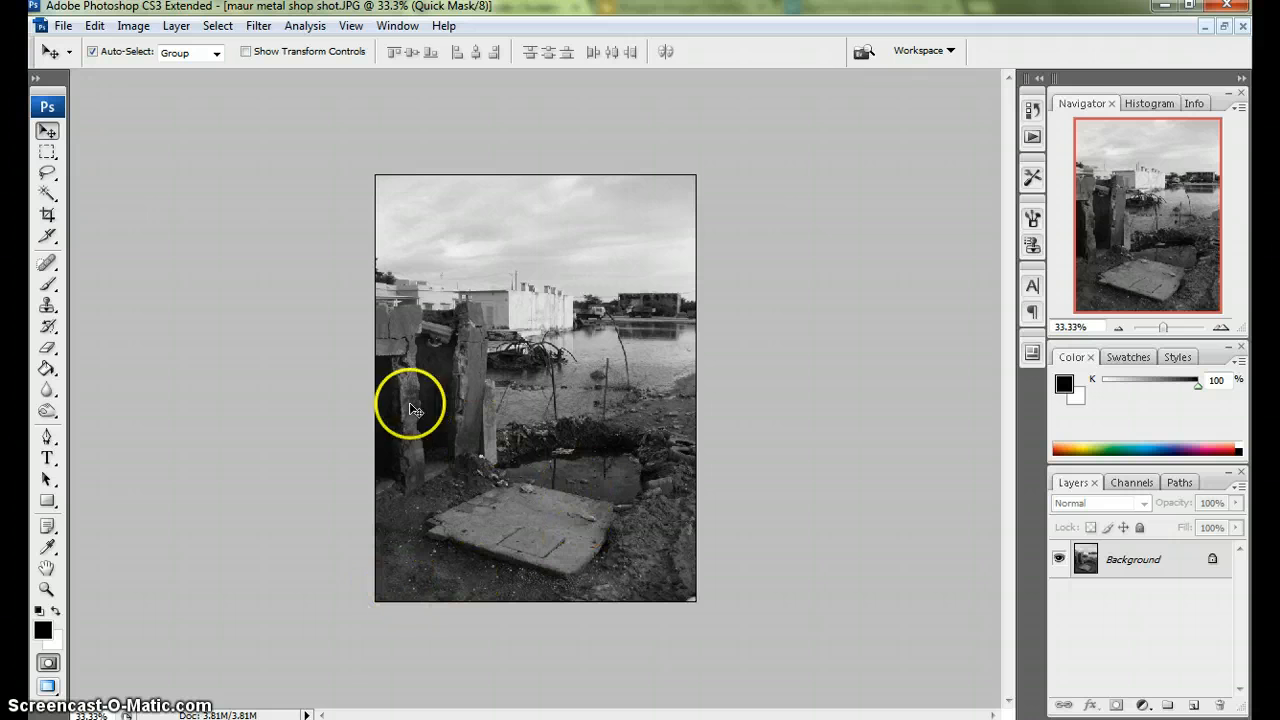
left_click(46, 285)
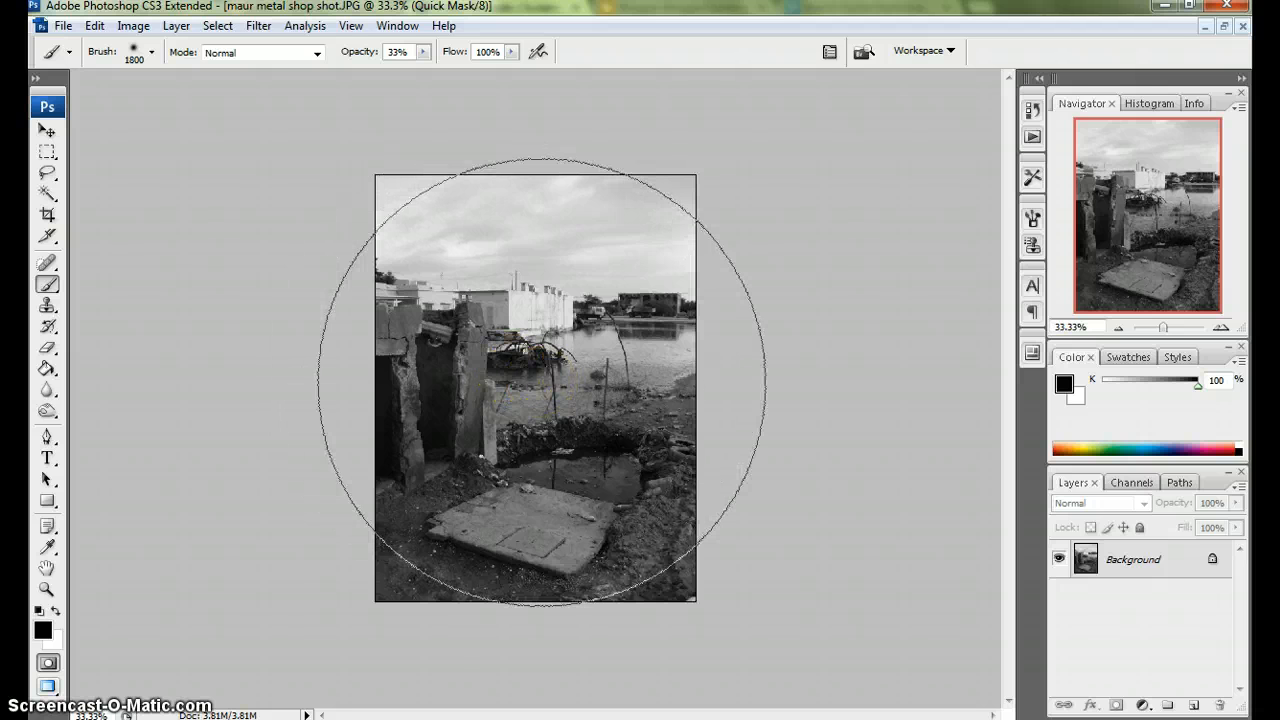
key("bracketleft")
key("bracketleft")
key("bracketleft")
key("bracketleft")
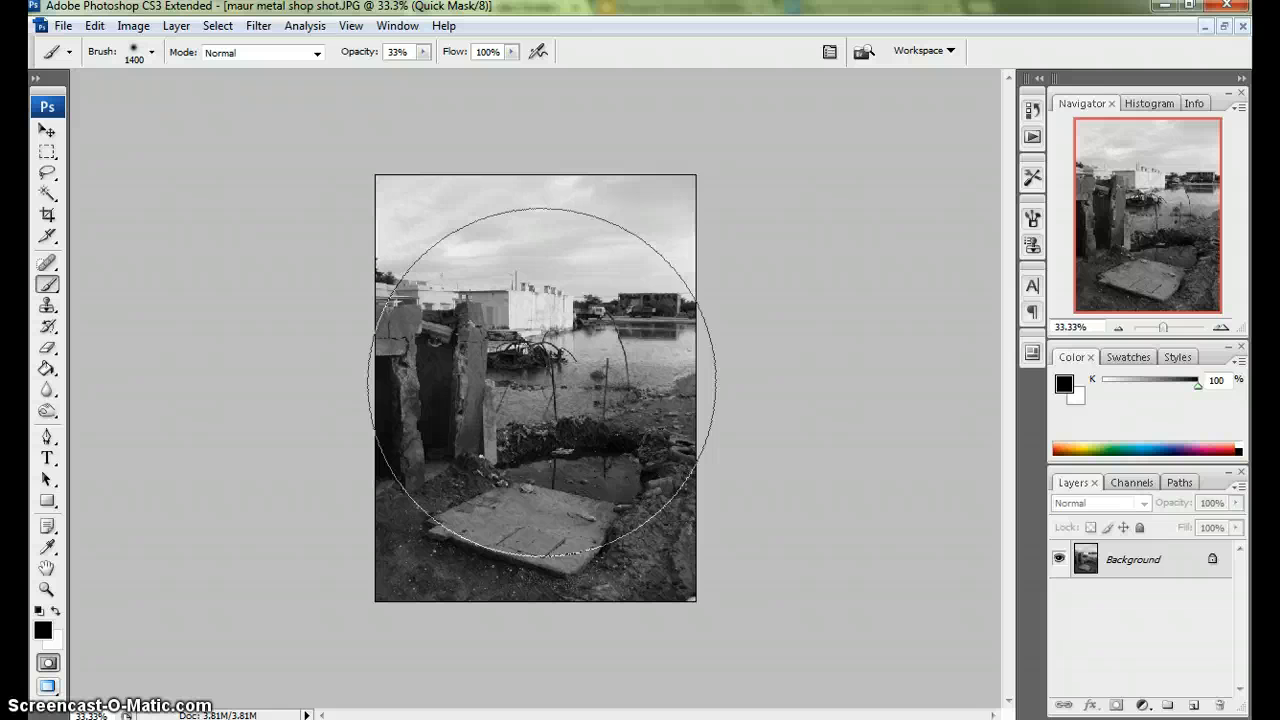
key("bracketleft")
left_click(525, 384)
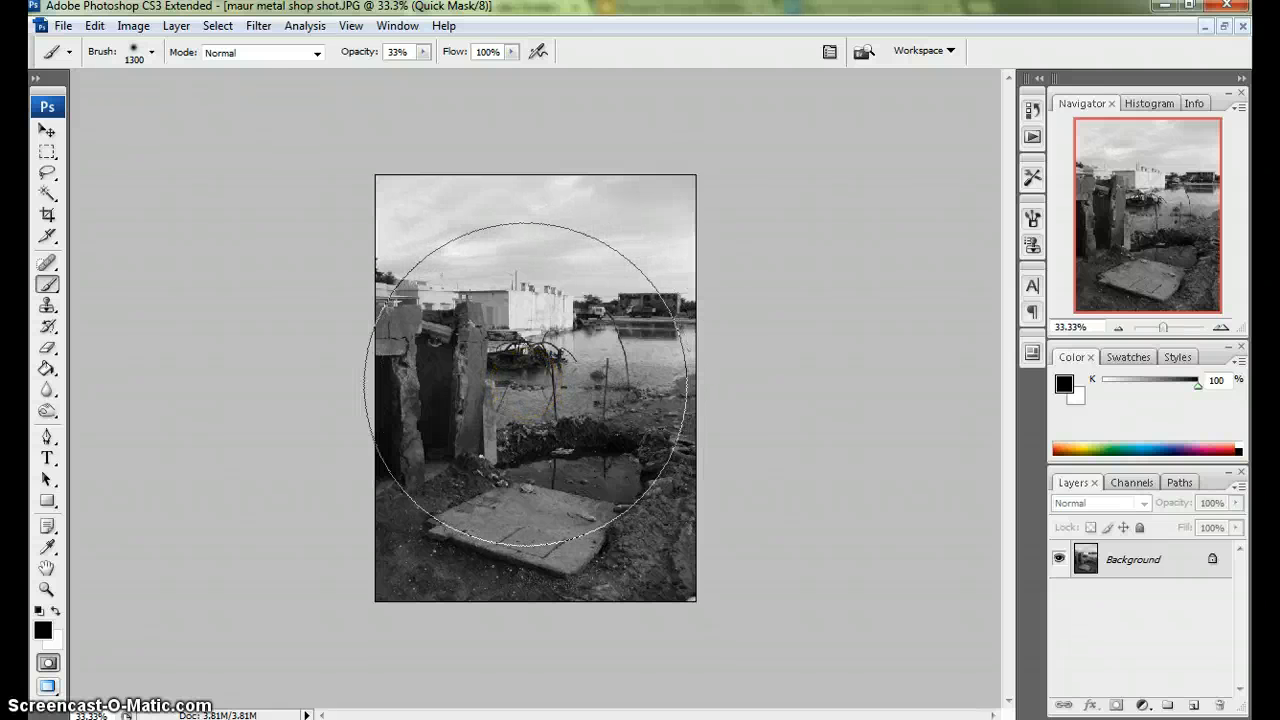
- Paint the mask over the central part of the photo at 20% brush opacity and leave Quick Mask mode
left_click(423, 52)
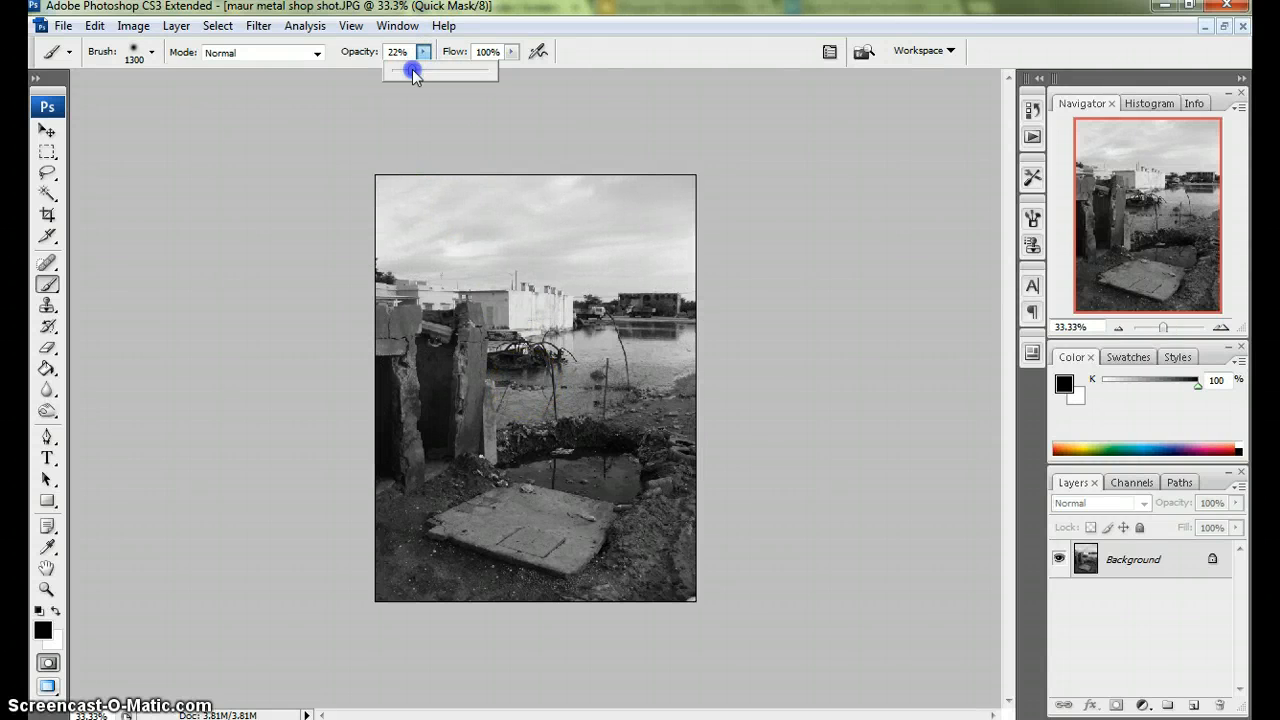
mouse_move(527, 316)
left_mouse_down()
mouse_move(536, 450)
mouse_move(543, 437)
mouse_move(563, 443)
mouse_move(569, 376)
mouse_move(534, 343)
mouse_move(471, 380)
mouse_move(491, 426)
mouse_move(606, 403)
mouse_move(594, 334)
mouse_move(491, 340)
mouse_move(467, 400)
mouse_move(580, 429)
mouse_move(541, 386)
mouse_move(457, 423)
mouse_move(495, 470)
mouse_move(194, 600)
left_mouse_up()
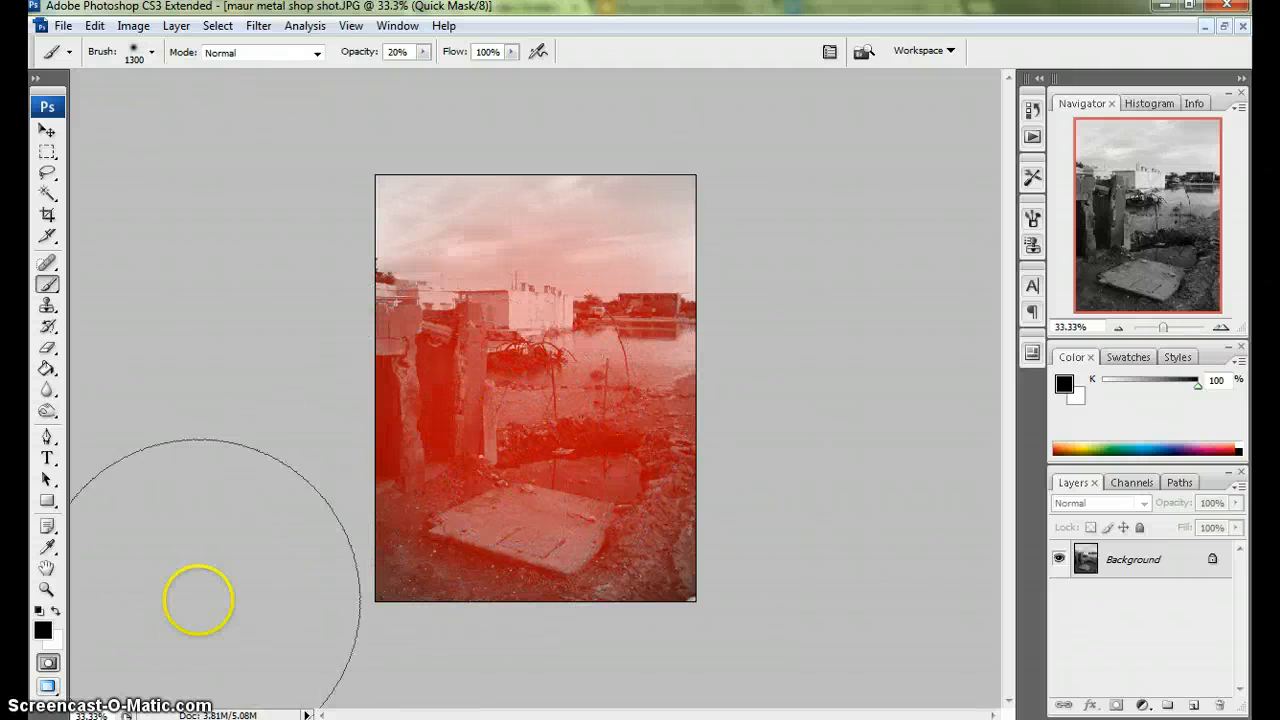
left_click(48, 663)
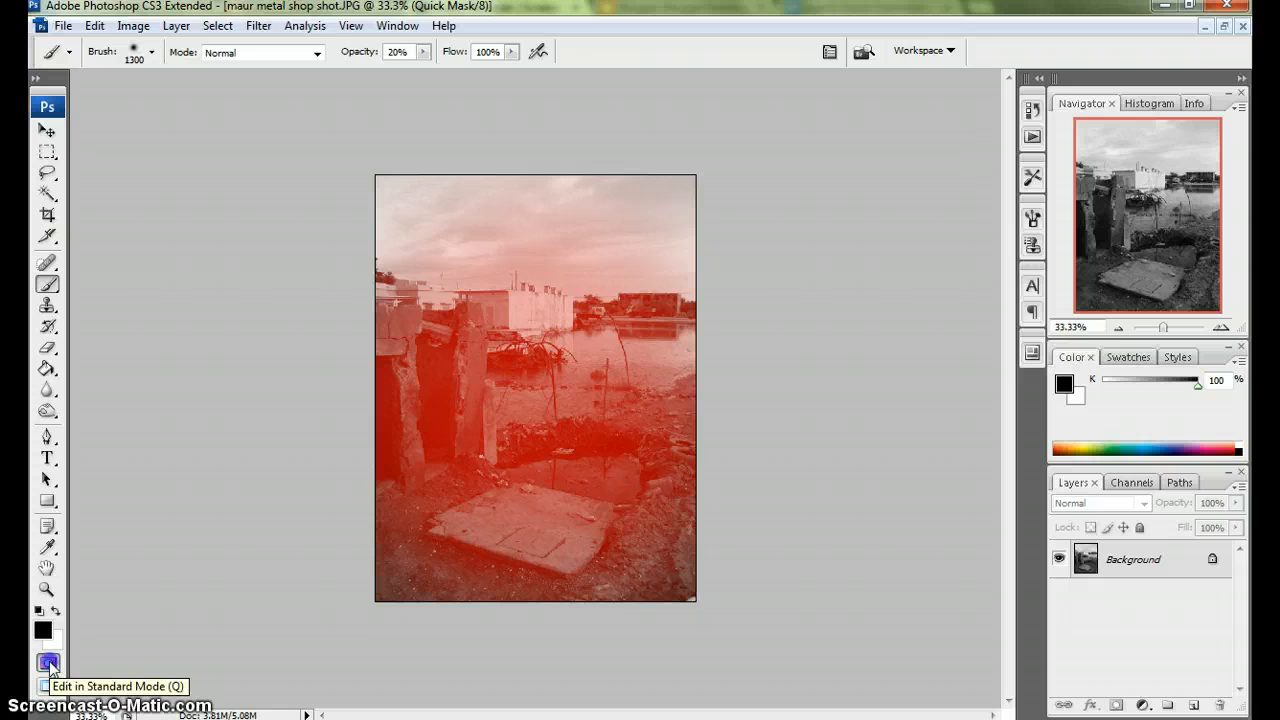
- Exit Quick Mask mode, fill the resulting selection with black on a new layer, and lower that layer's opacity to 85%
left_click(49, 663)
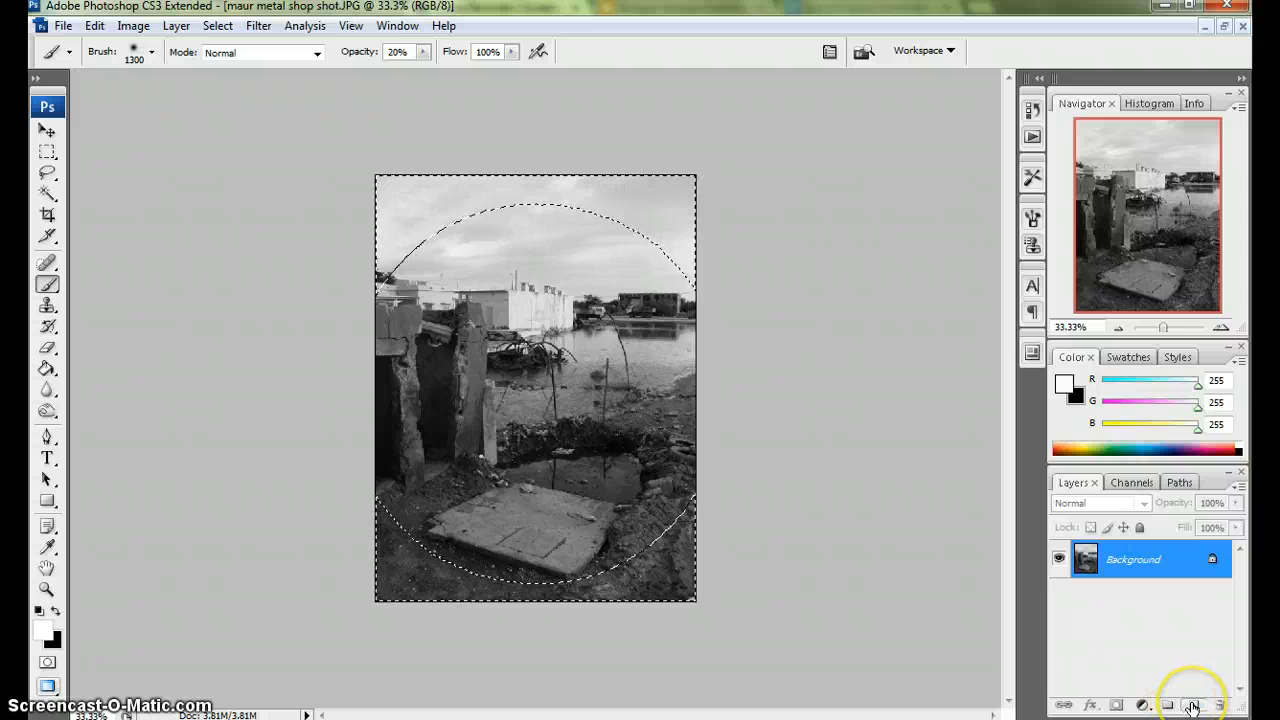
left_click(1192, 707)
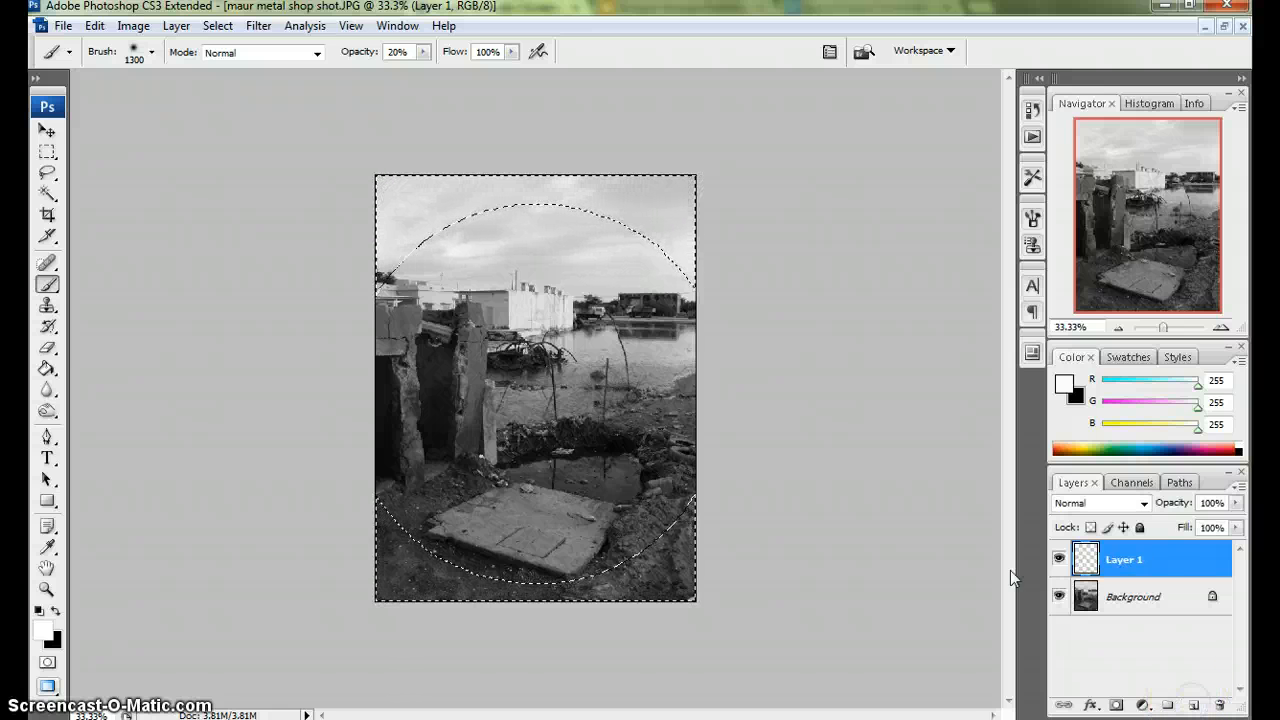
left_click(47, 368)
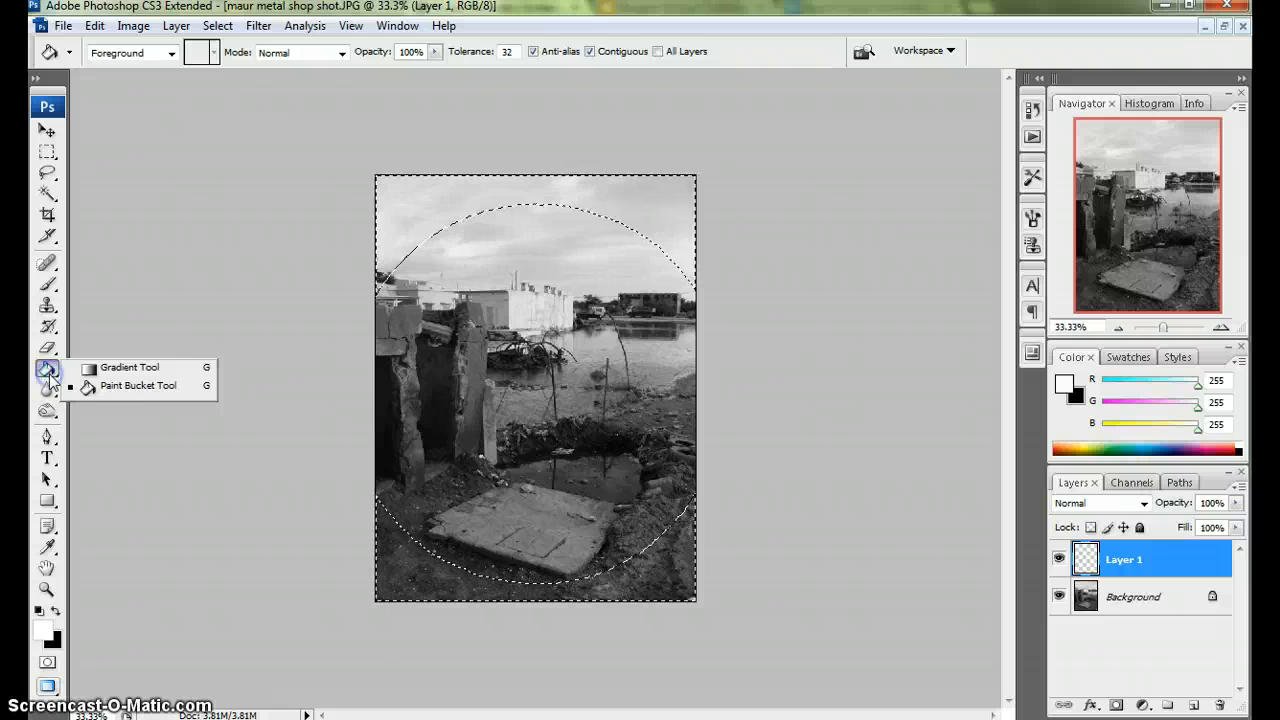
left_click(88, 385)
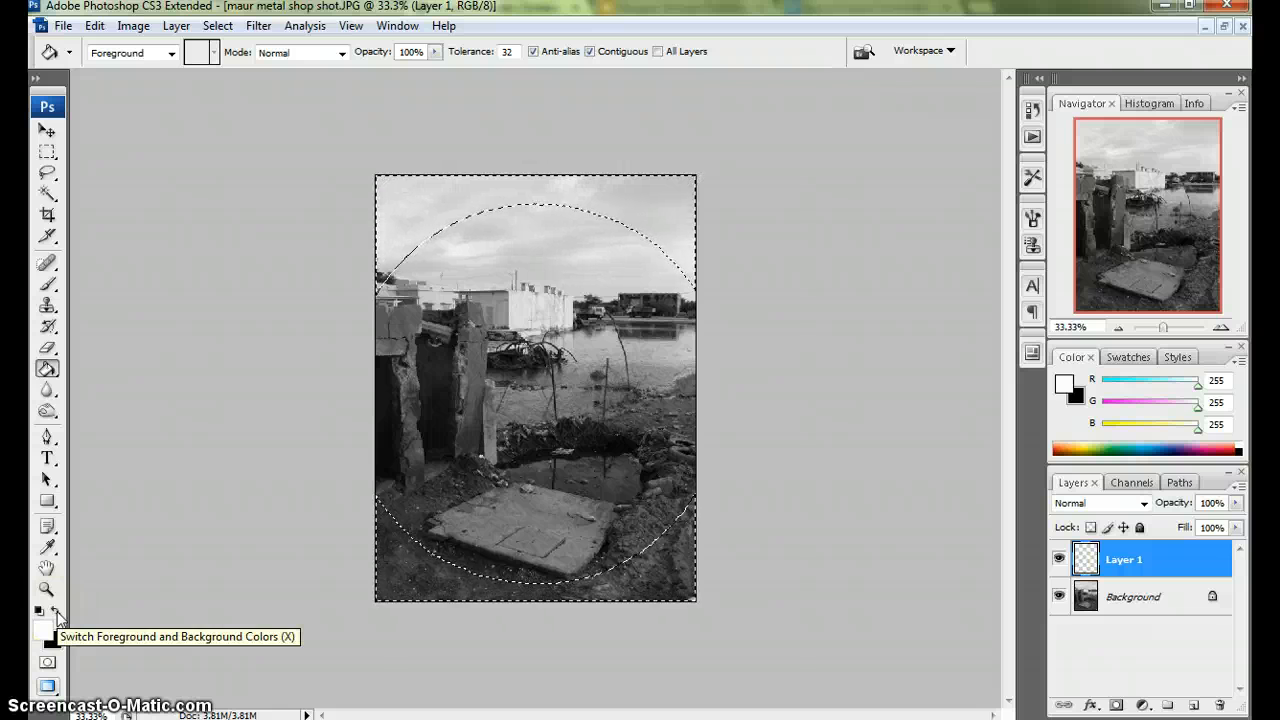
left_click(56, 611)
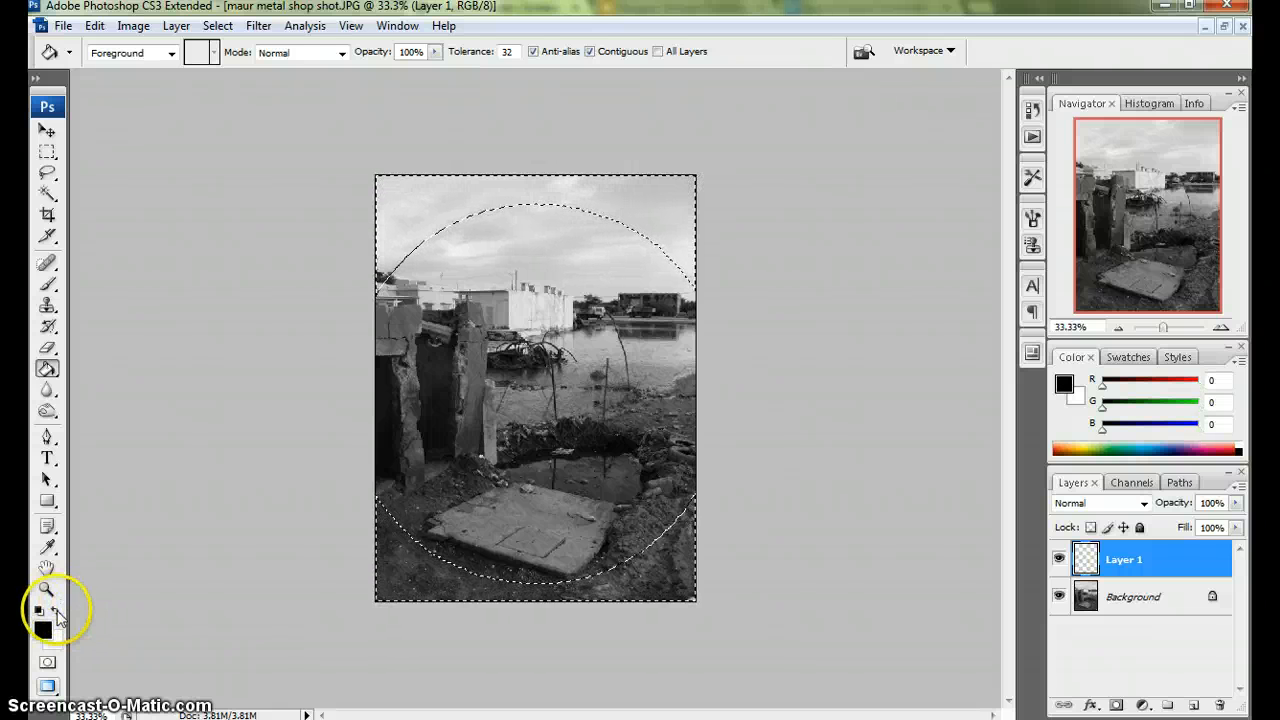
left_click(399, 570)
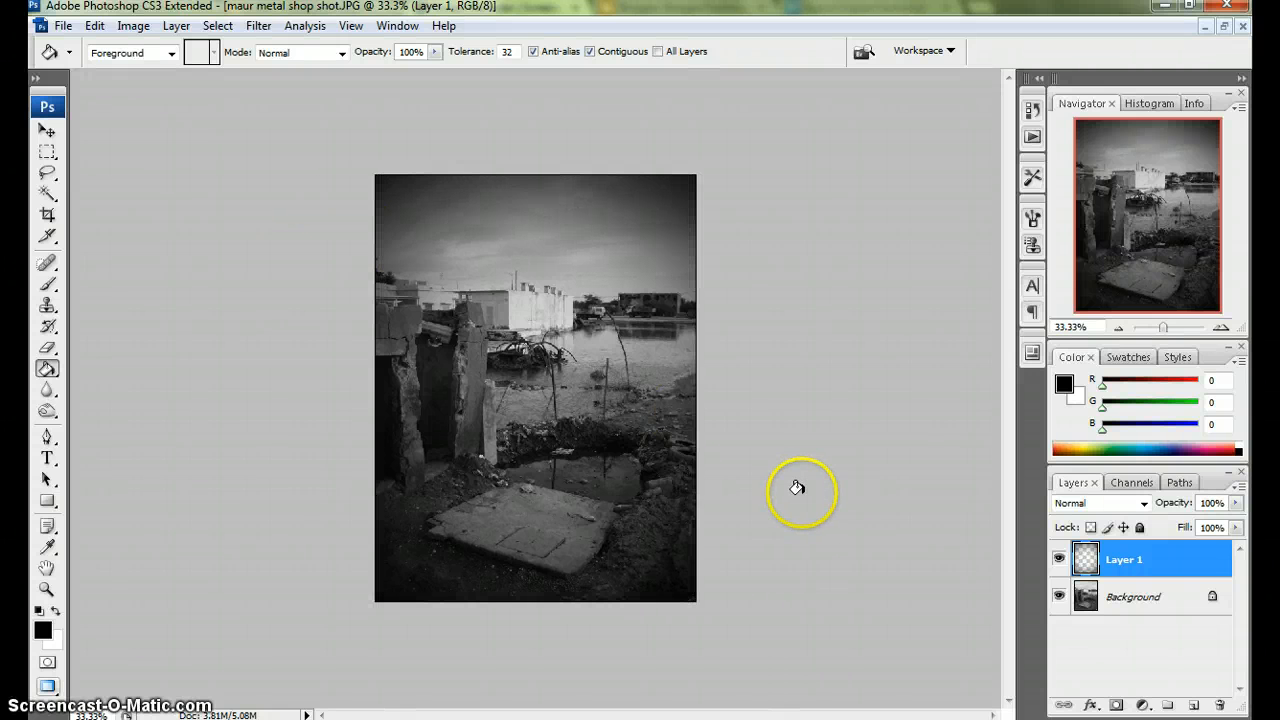
left_click(1237, 503)
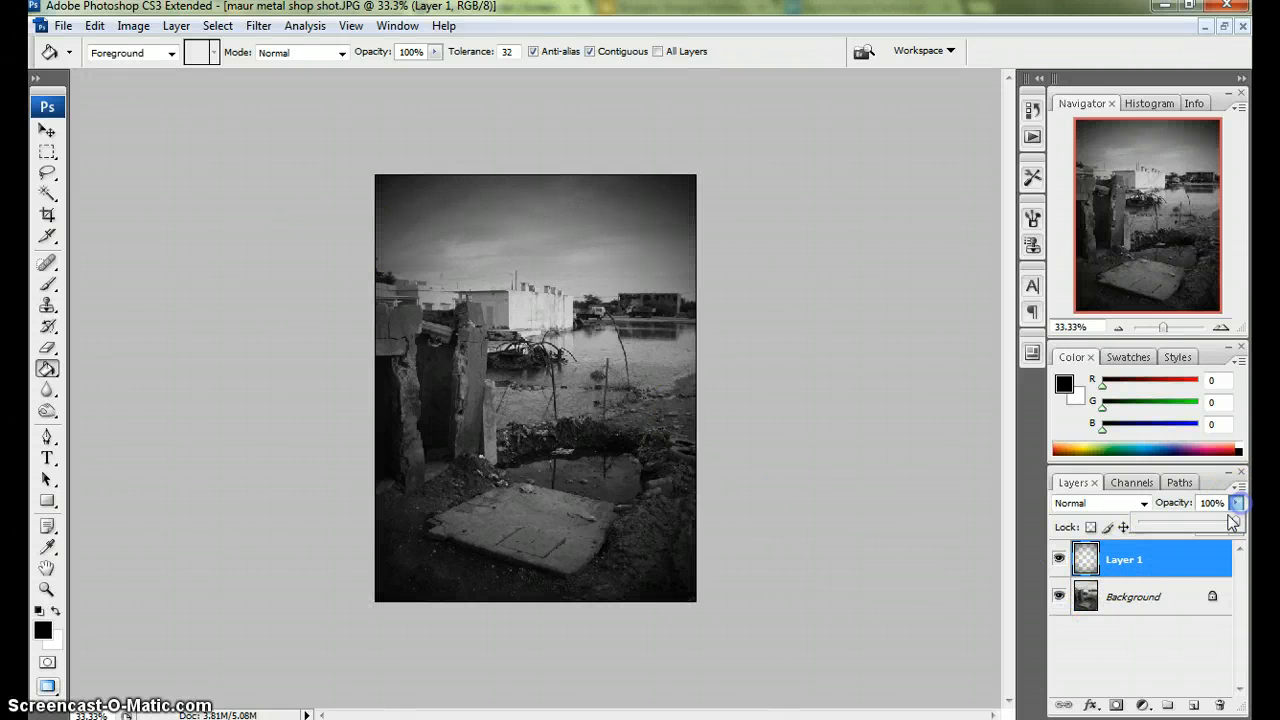
mouse_move(1219, 521)
left_mouse_down()
mouse_move(1180, 523)
mouse_move(1245, 536)
mouse_move(1222, 527)
left_mouse_up()
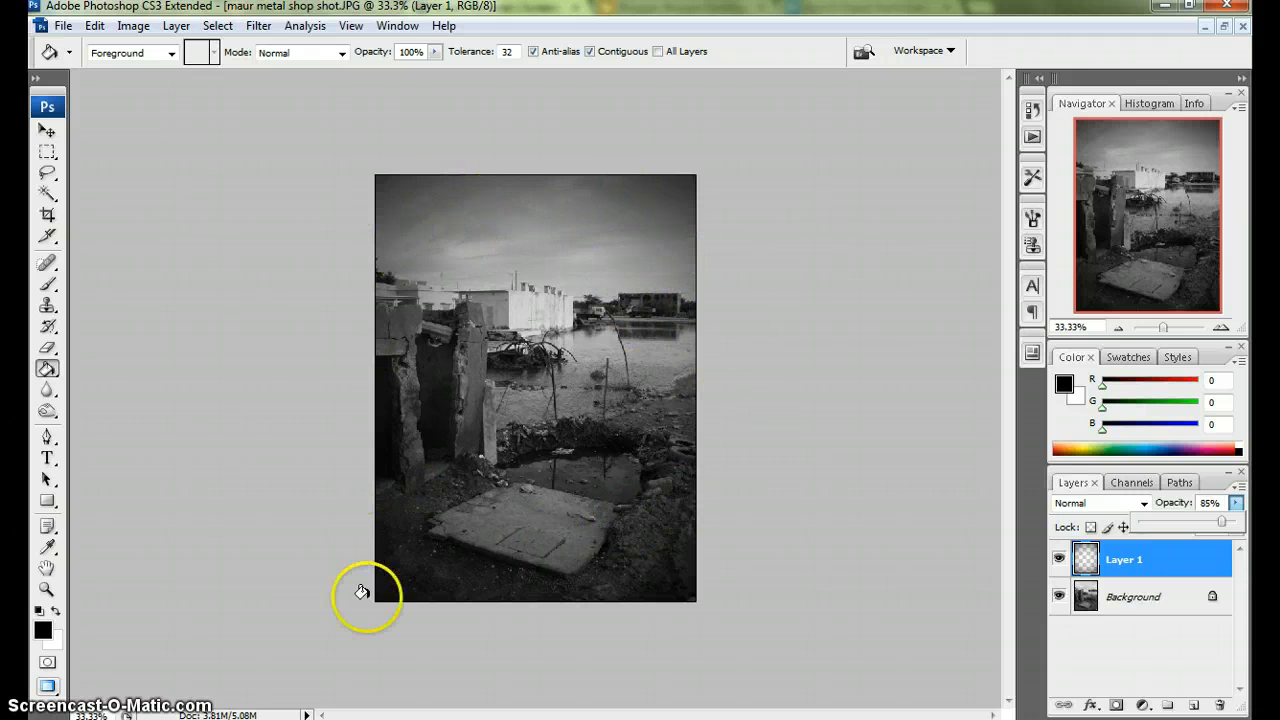
- Flatten the darkened-edge photo and place a copy on the tabloid page, just right of the first photo
left_click(1224, 27)
right_click(1152, 568)
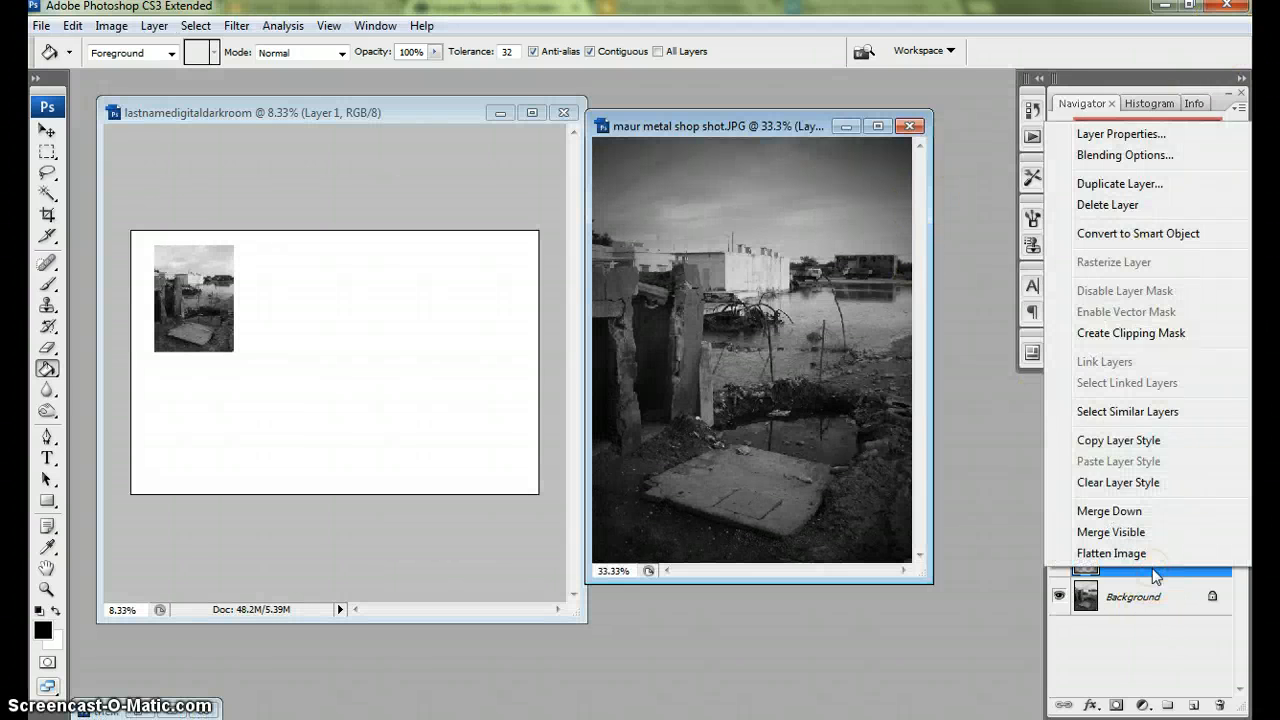
left_click(1112, 553)
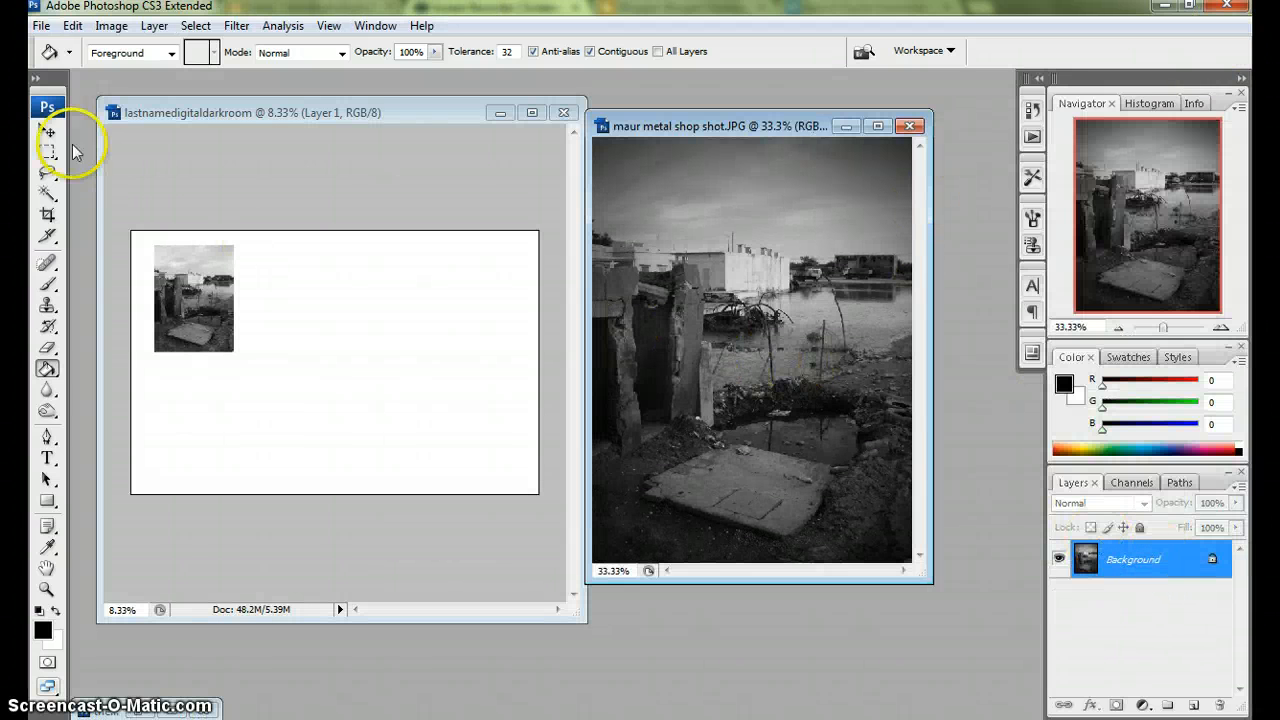
left_click(46, 130)
left_click(414, 362)
left_click_drag(414, 362, 311, 338)
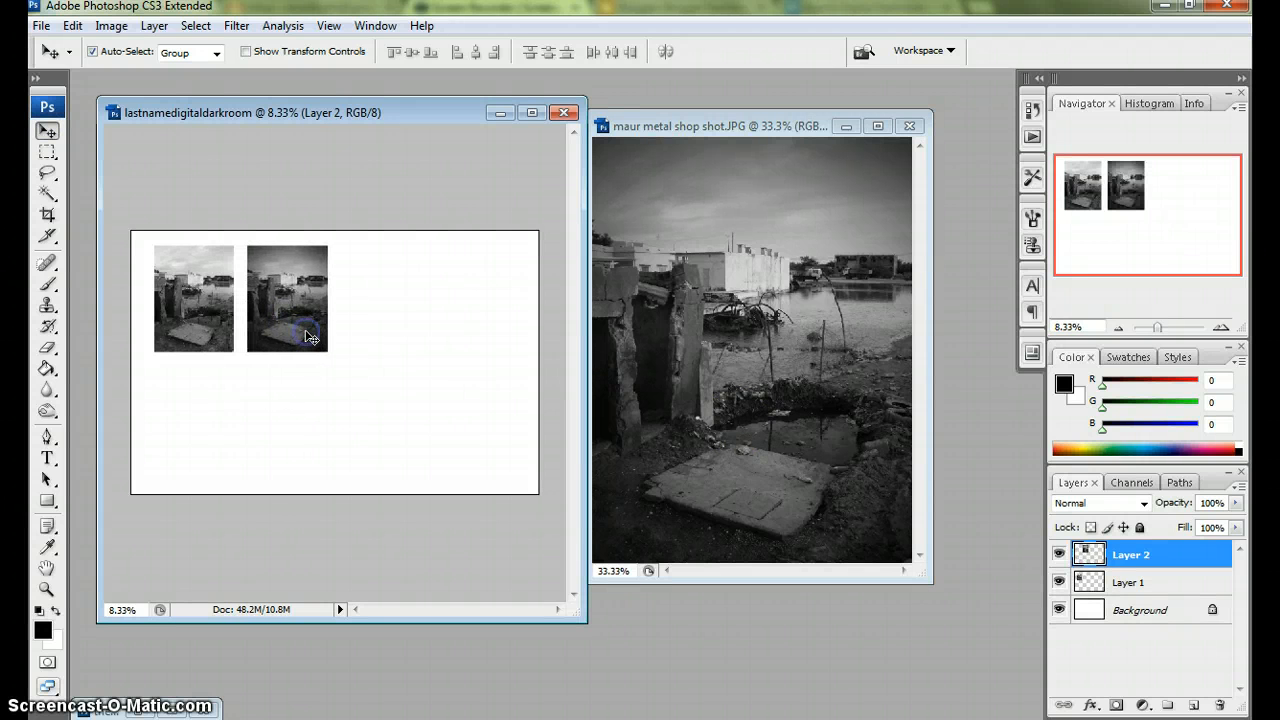
- Maximize the original photo and add a Channel Mixer adjustment layer to it with Monochrome enabled
left_click(874, 127)
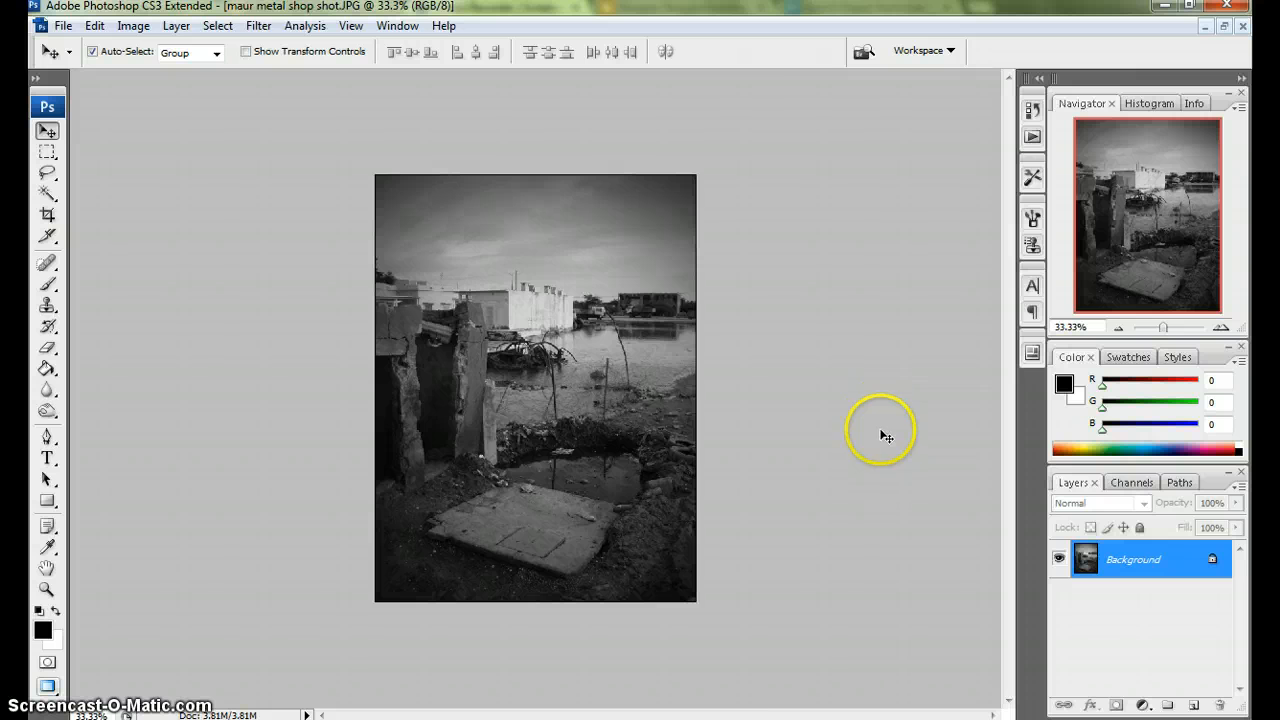
key("ctrl+plus")
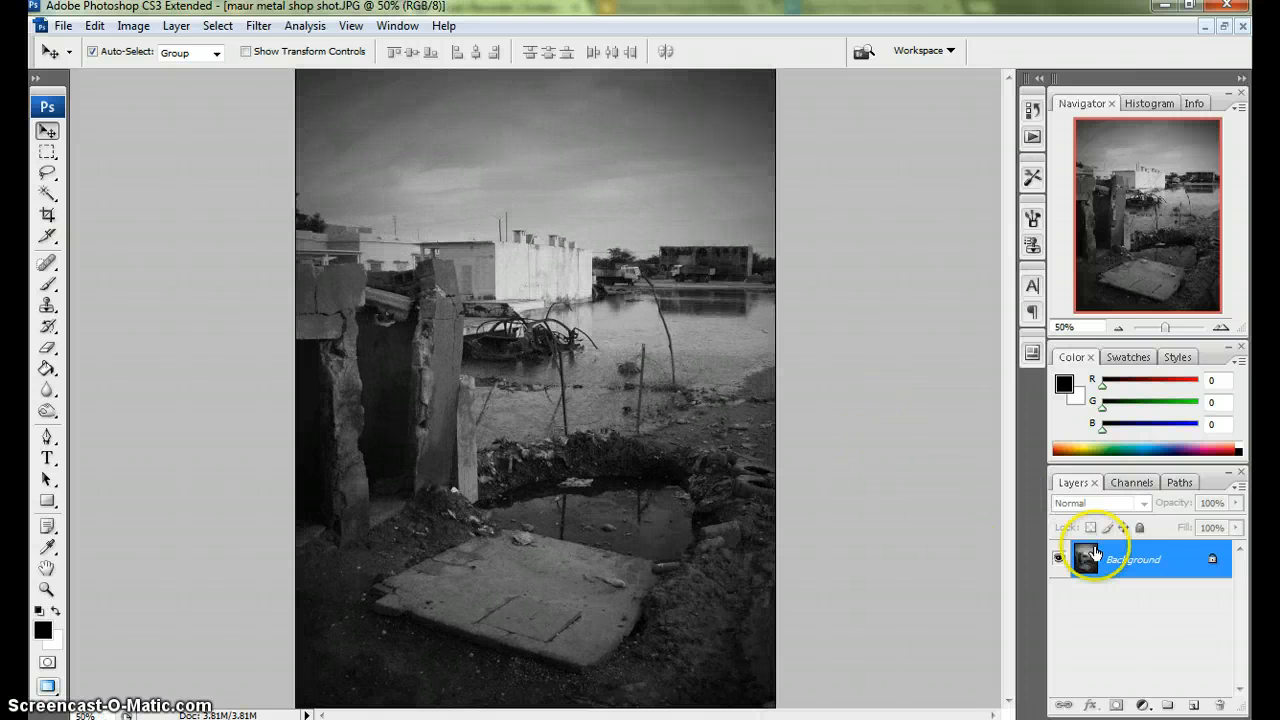
left_click(1147, 706)
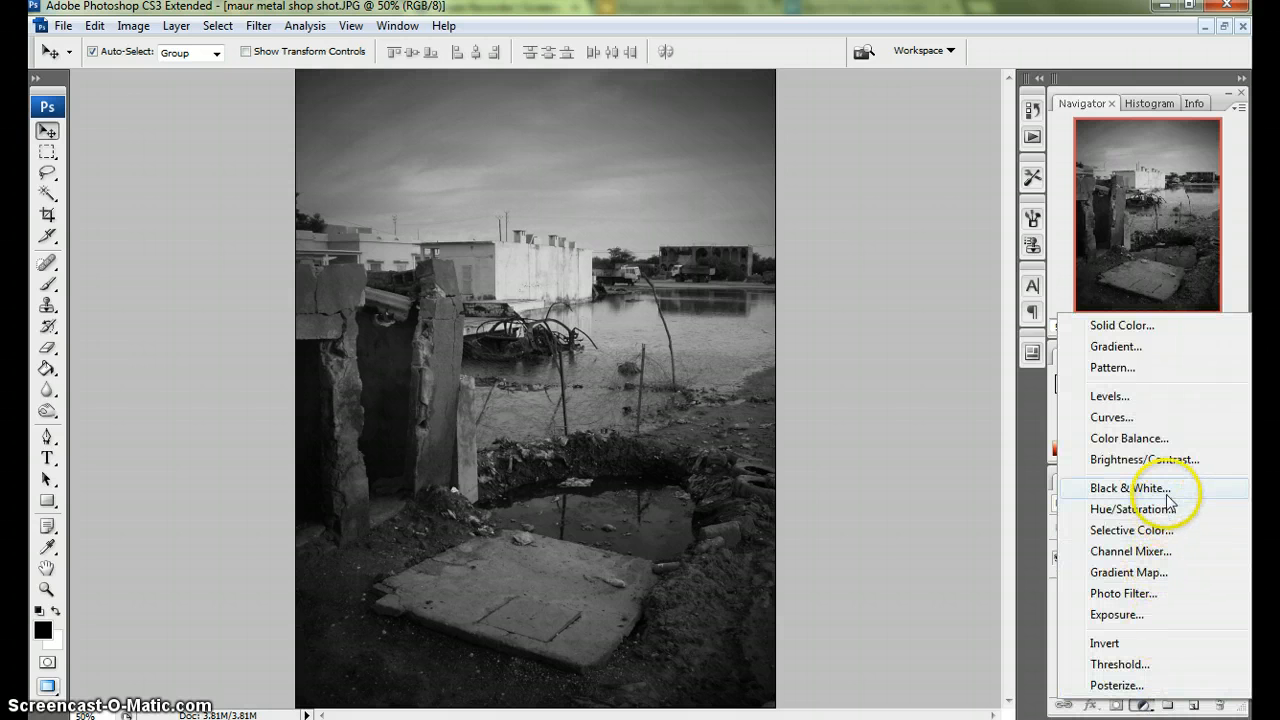
left_click(1158, 552)
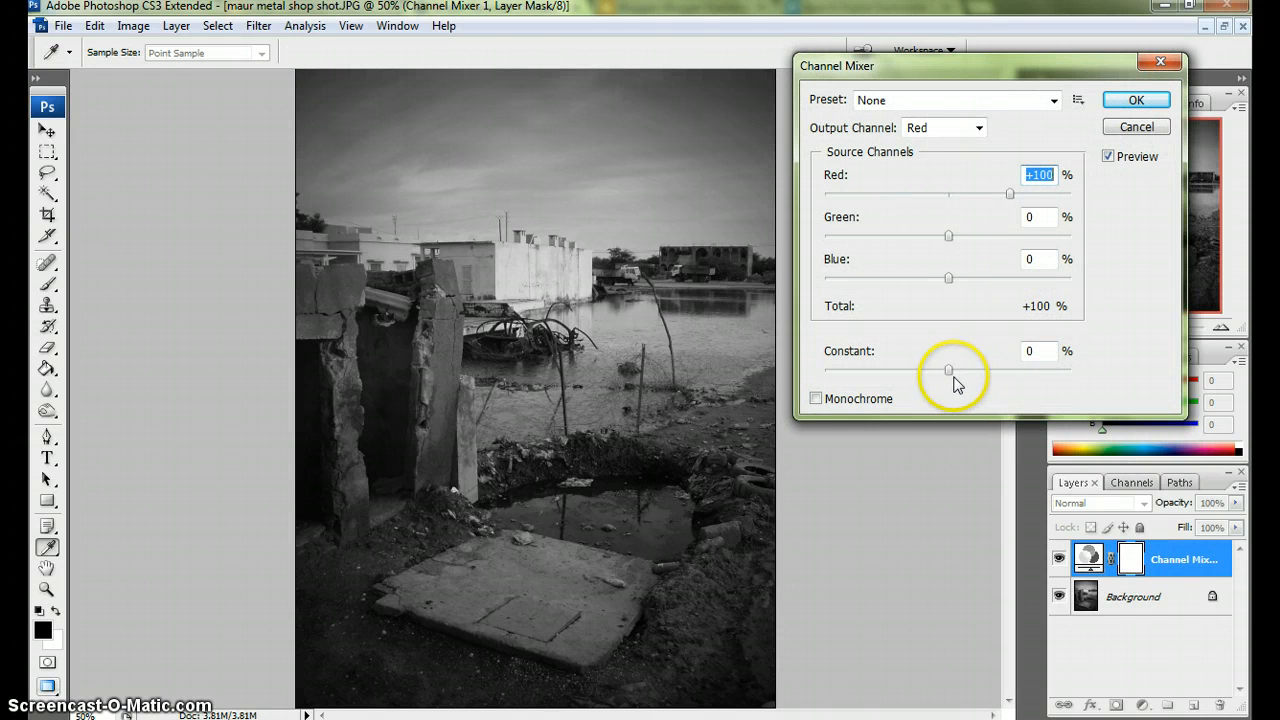
left_click(816, 399)
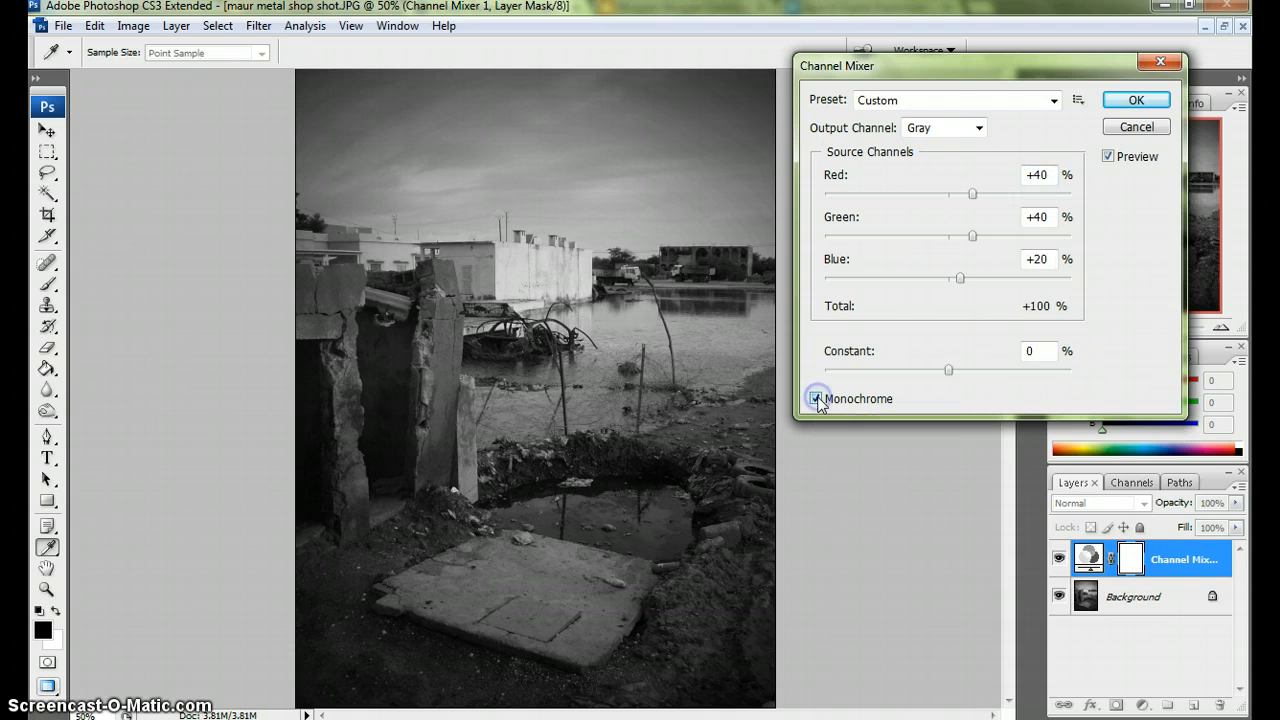
- Set the Channel Mixer to Red +38, Green +65, Blue +24 and Constant -9, and apply it
left_click_drag(947, 369, 941, 374)
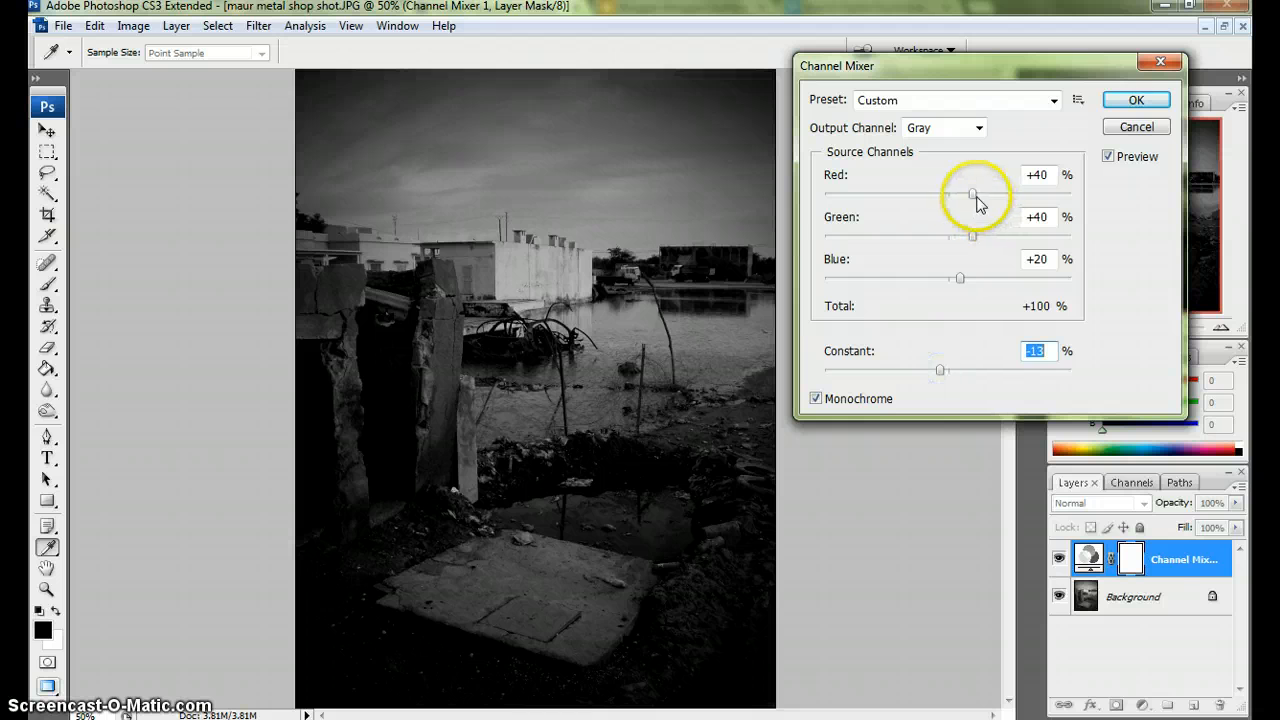
left_click_drag(977, 203, 982, 237)
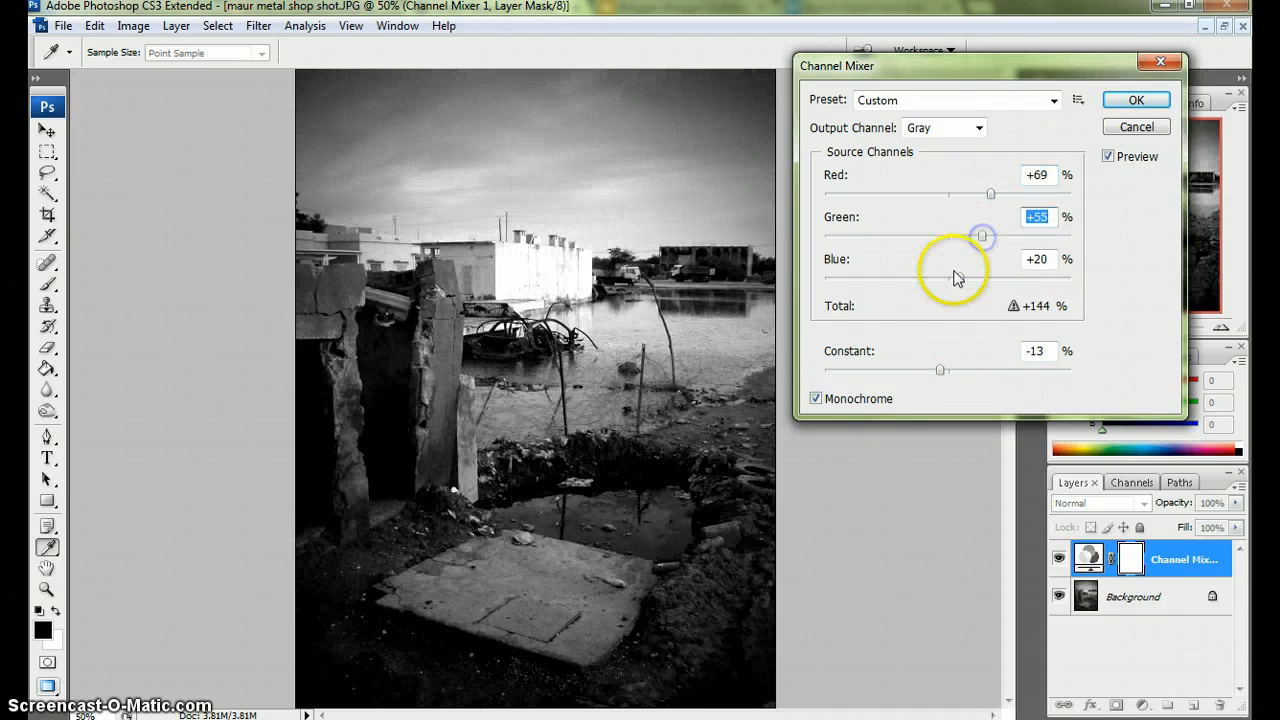
mouse_move(957, 278)
left_mouse_down()
mouse_move(988, 277)
mouse_move(967, 283)
left_mouse_up()
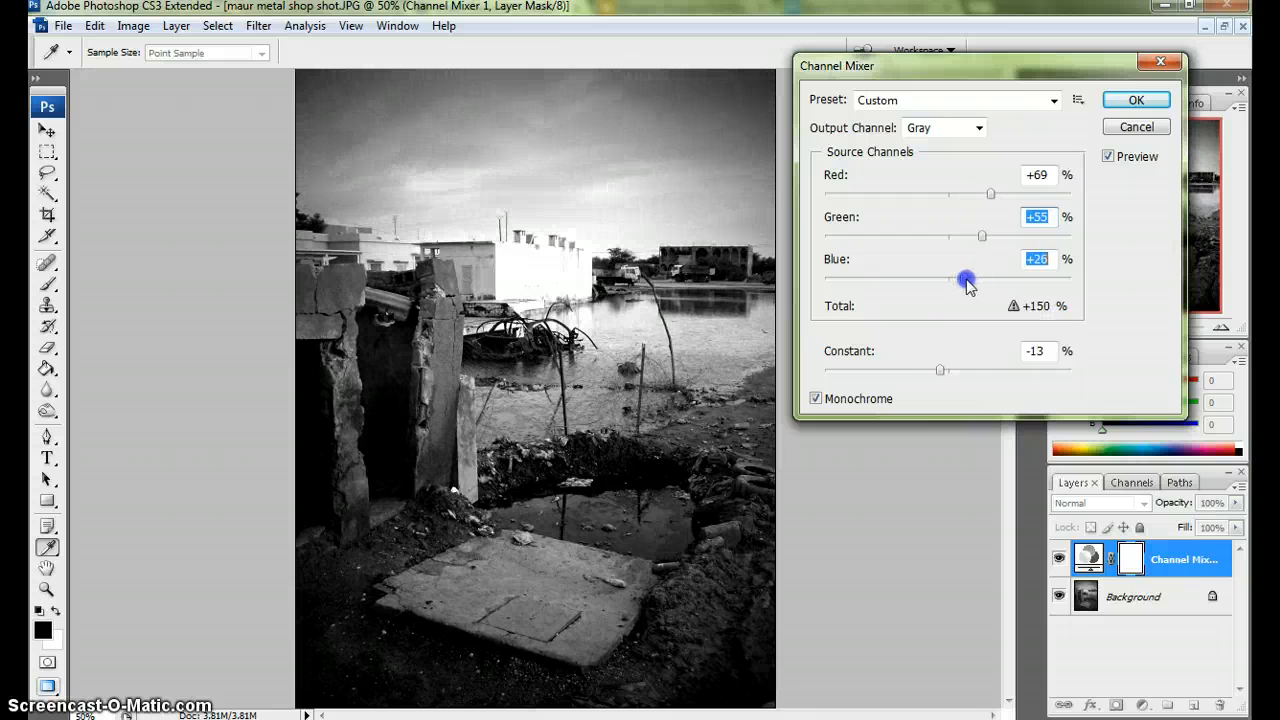
left_click_drag(939, 370, 945, 372)
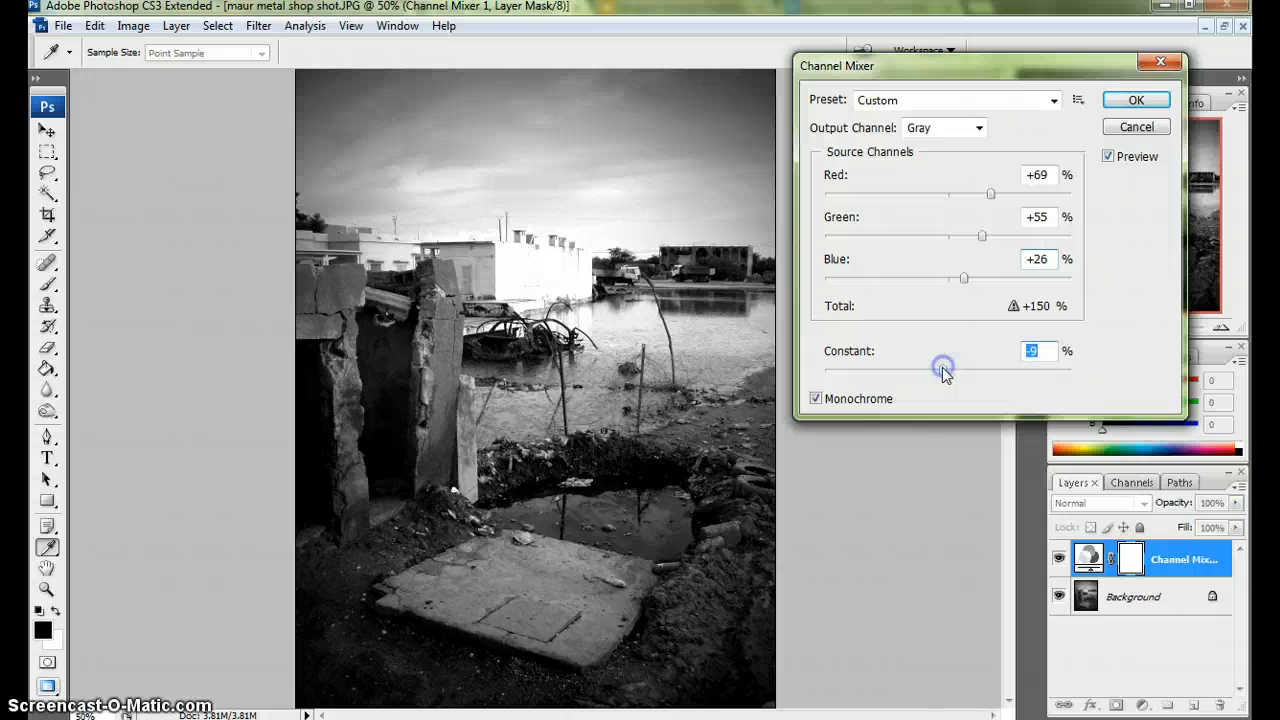
left_click_drag(993, 200, 988, 237)
left_click_drag(964, 278, 966, 284)
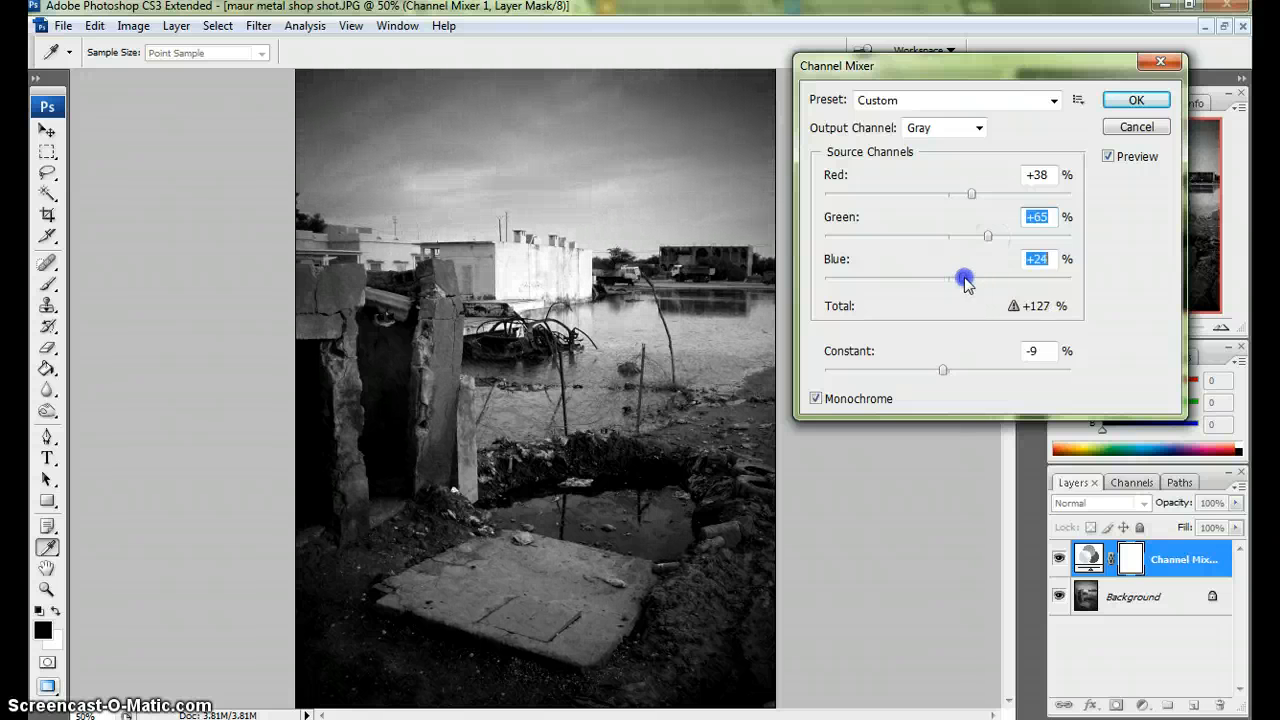
left_click(1124, 102)
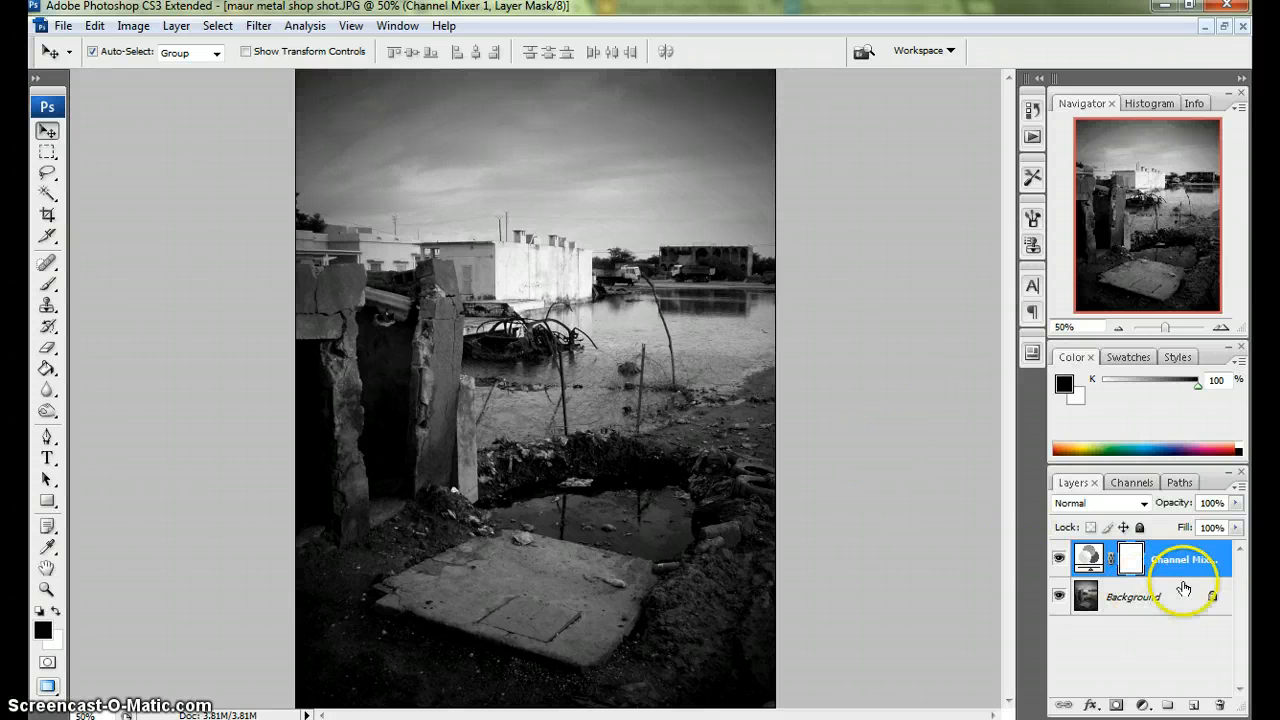
- Flatten the channel-mixed photo and place a copy on the tabloid page, directly below the first photo
left_click(1224, 27)
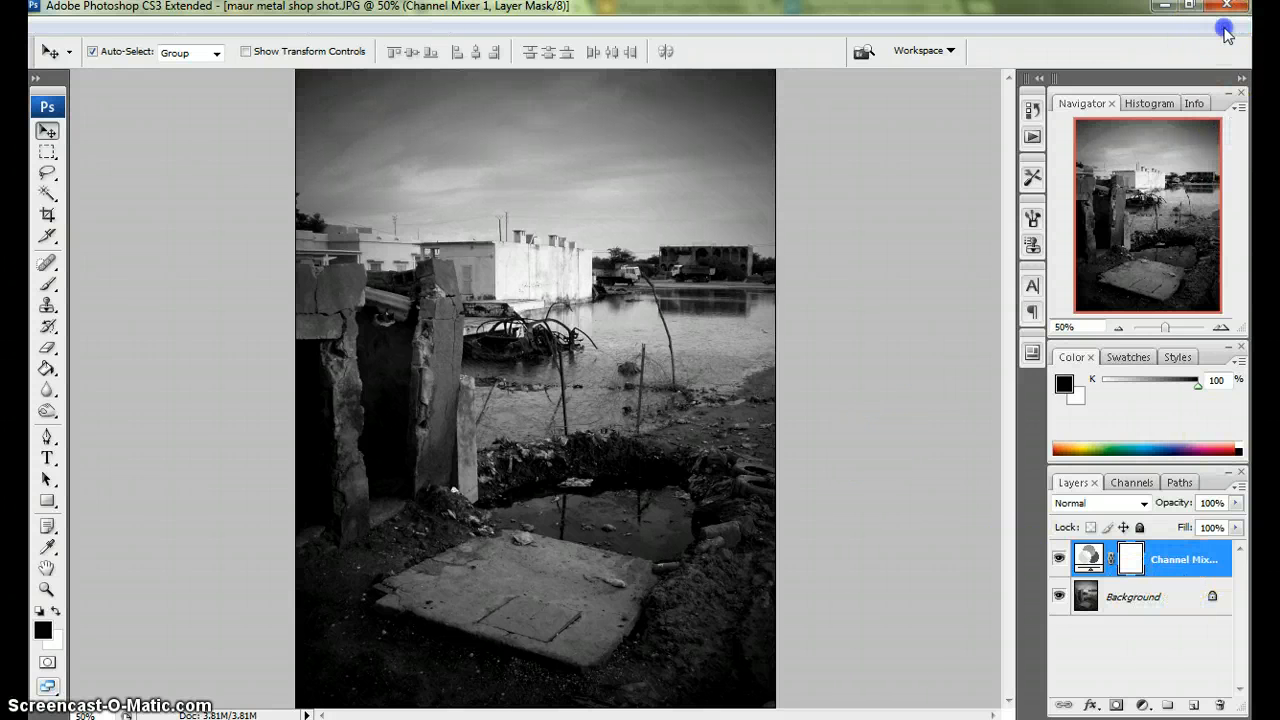
right_click(1194, 567)
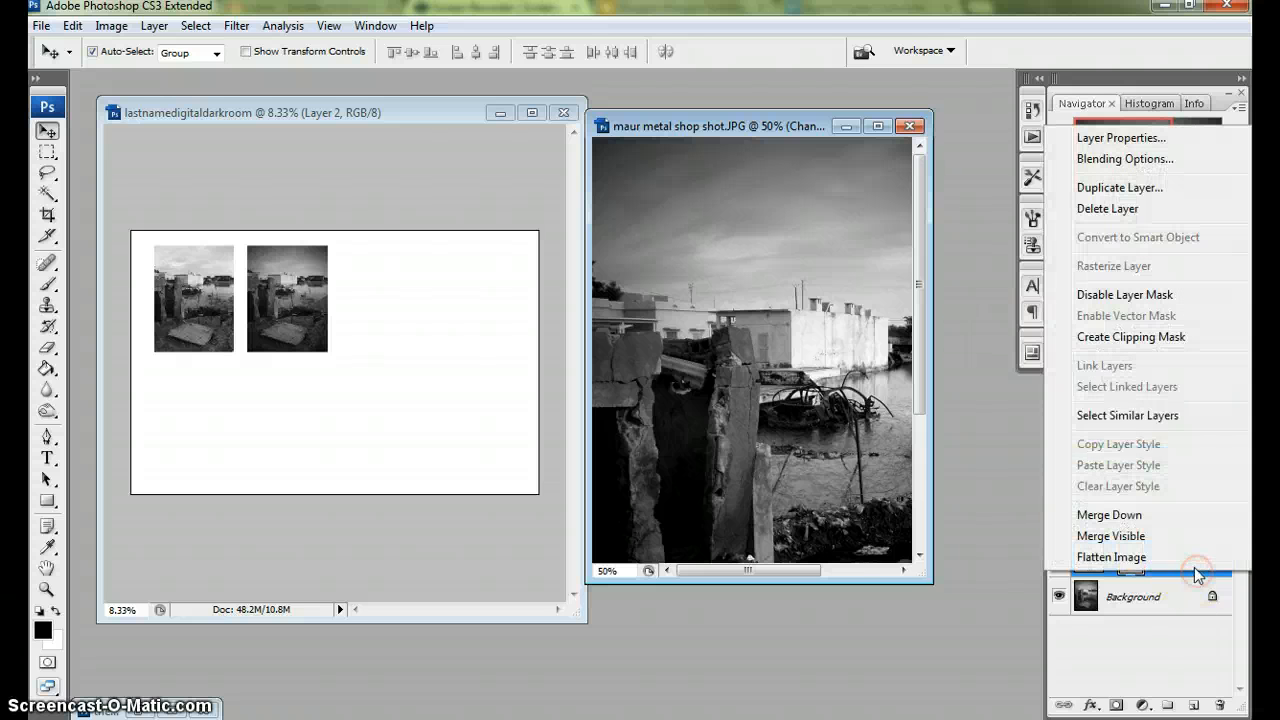
left_click(1193, 558)
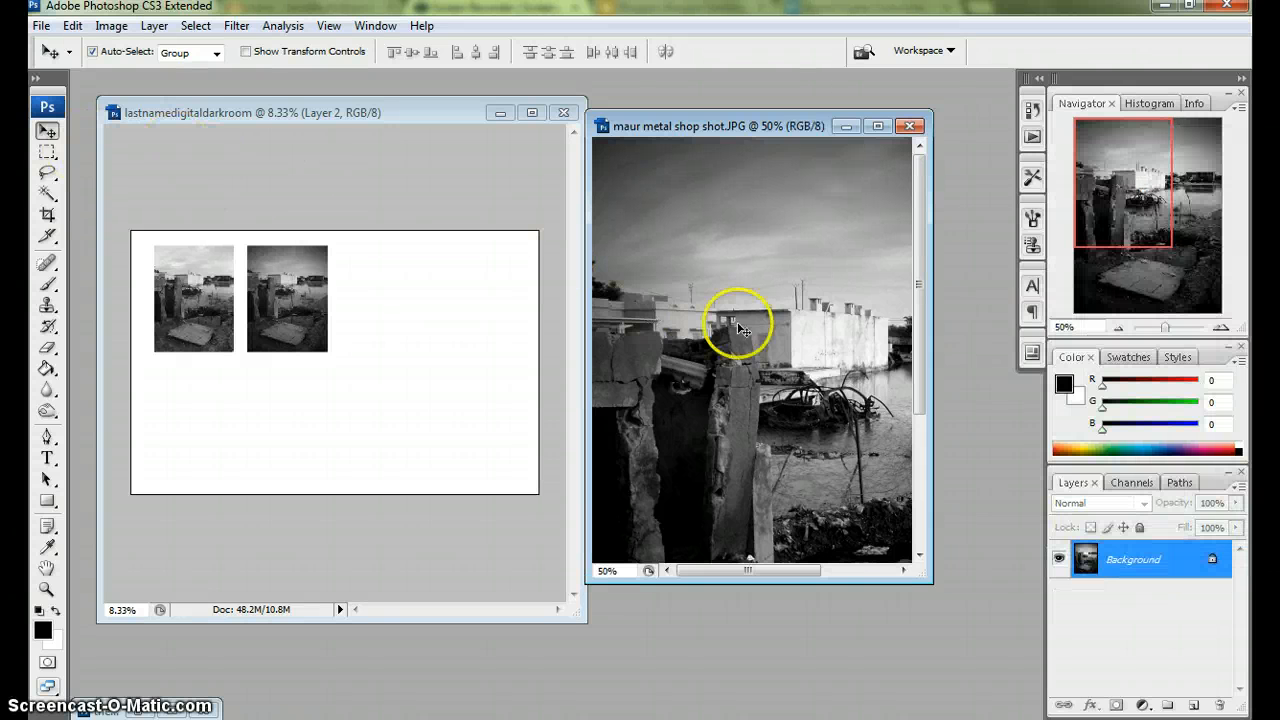
left_click_drag(782, 331, 192, 414)
left_click(757, 265)
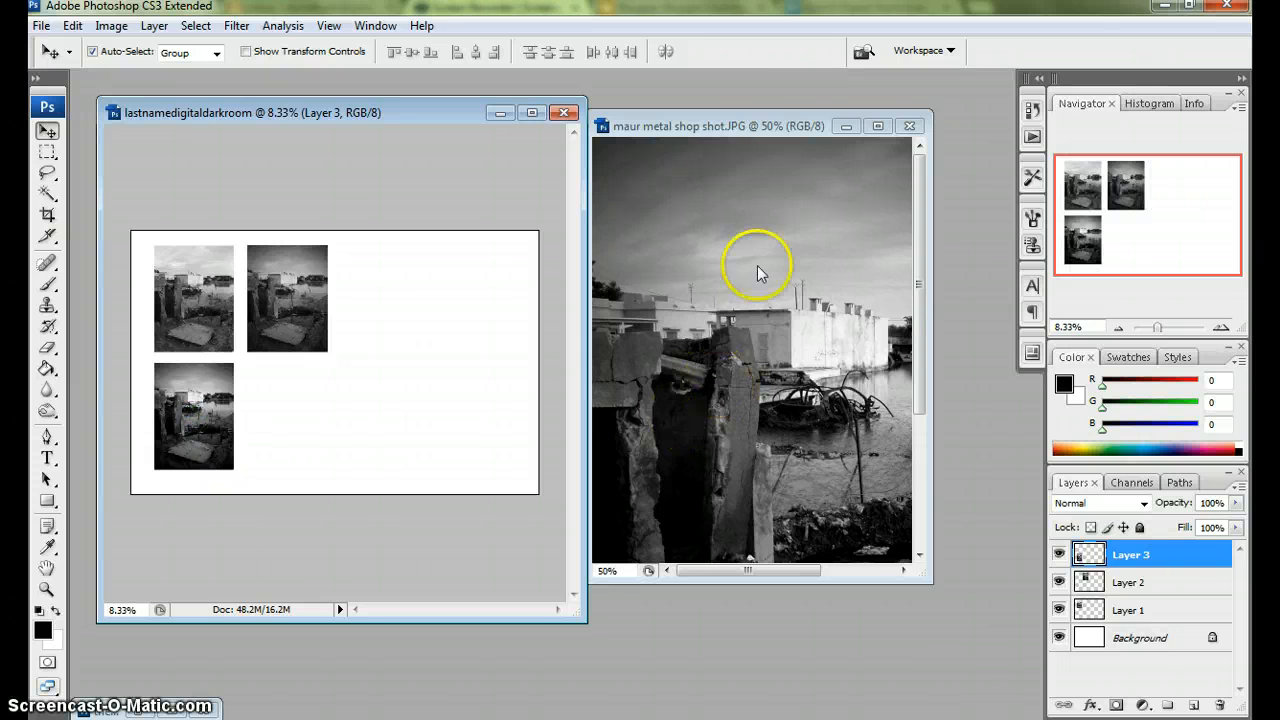
- Maximize the original photo and burn the midtones across its middle with a size 400 brush at 10% exposure
left_click(781, 130)
left_click(878, 126)
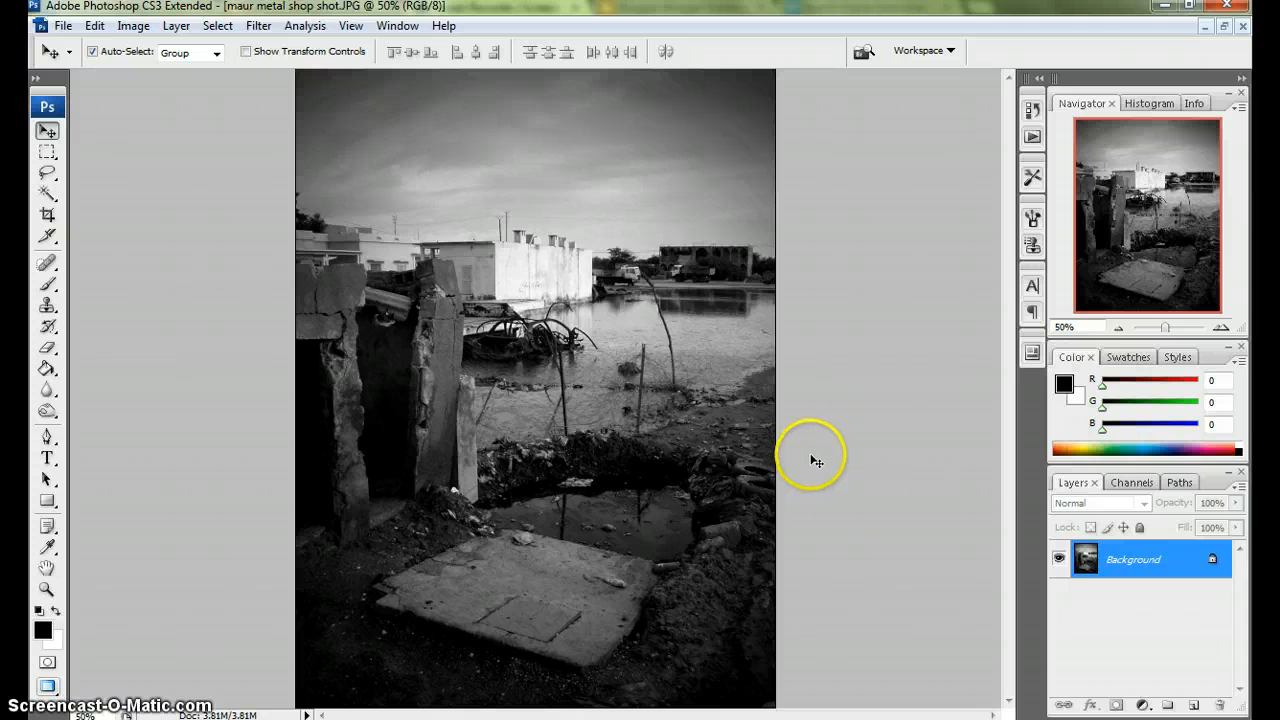
left_click(47, 411)
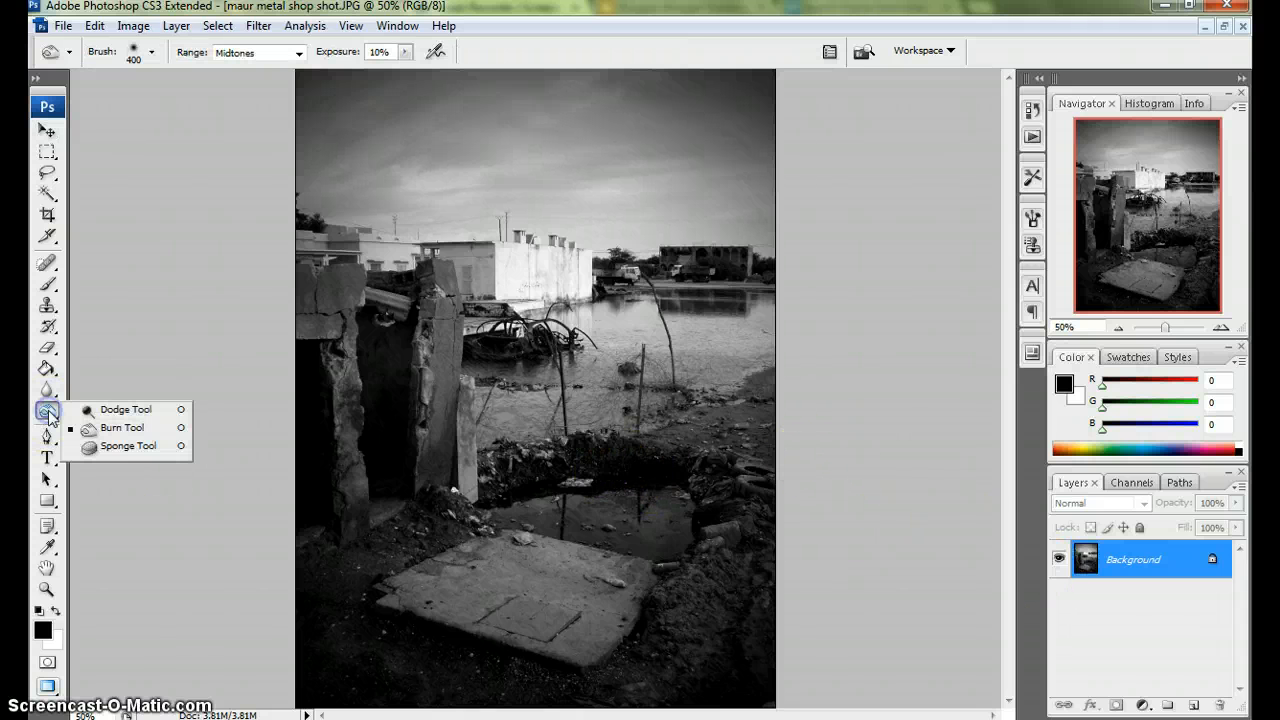
left_click_drag(49, 414, 124, 428)
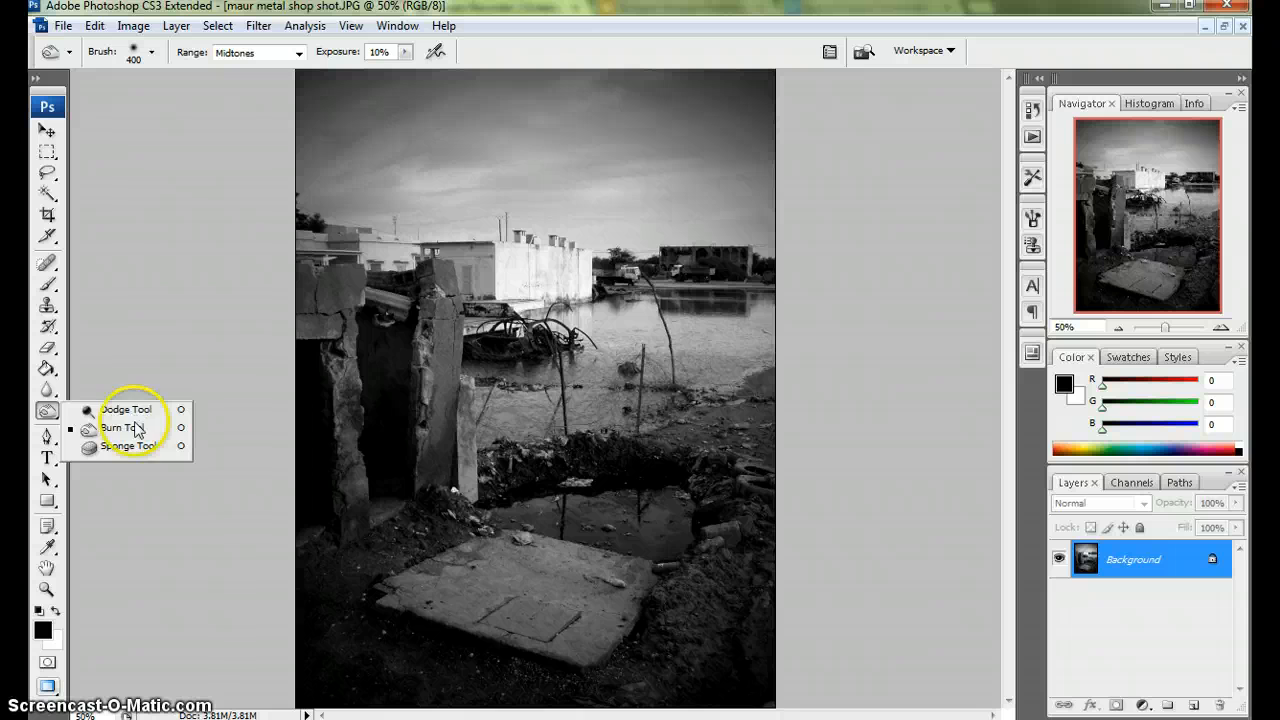
left_click(136, 430)
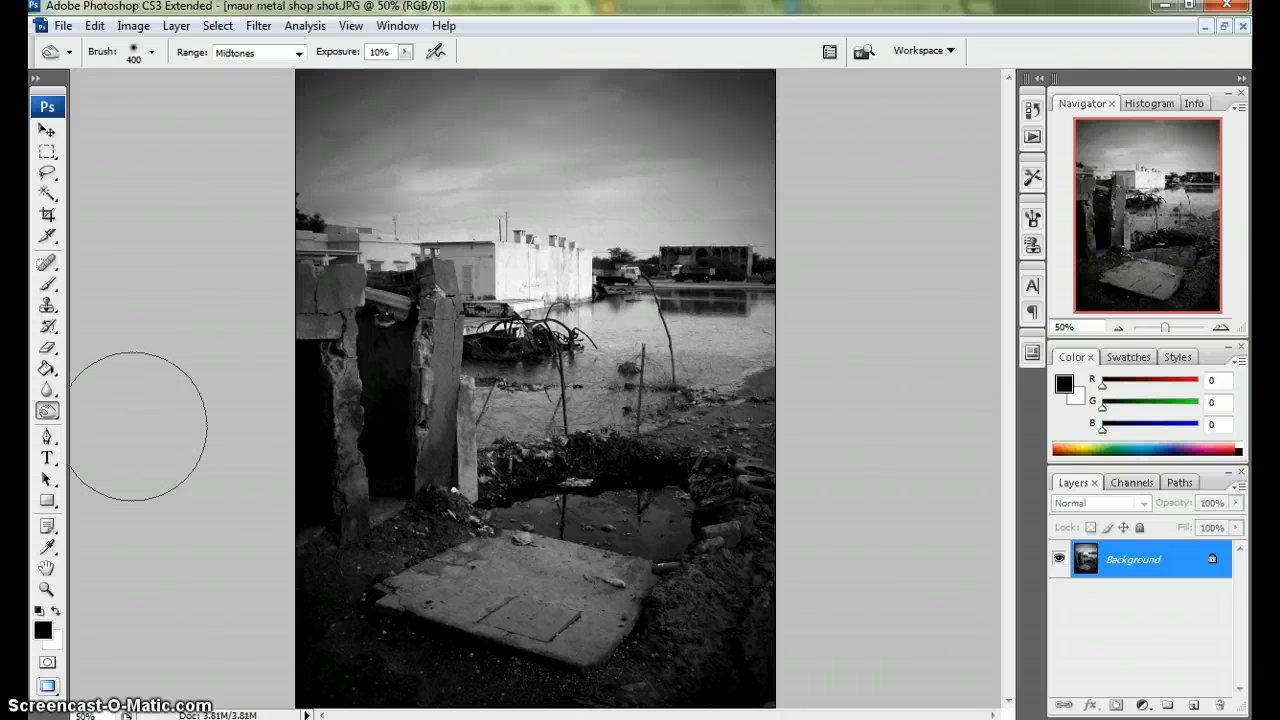
mouse_move(349, 463)
left_mouse_down()
mouse_move(398, 527)
mouse_move(605, 554)
mouse_move(638, 390)
mouse_move(606, 317)
mouse_move(539, 273)
mouse_move(564, 267)
mouse_move(512, 319)
mouse_move(614, 307)
mouse_move(532, 248)
mouse_move(614, 347)
mouse_move(649, 273)
mouse_move(519, 261)
mouse_move(622, 368)
mouse_move(783, 378)
left_mouse_up()
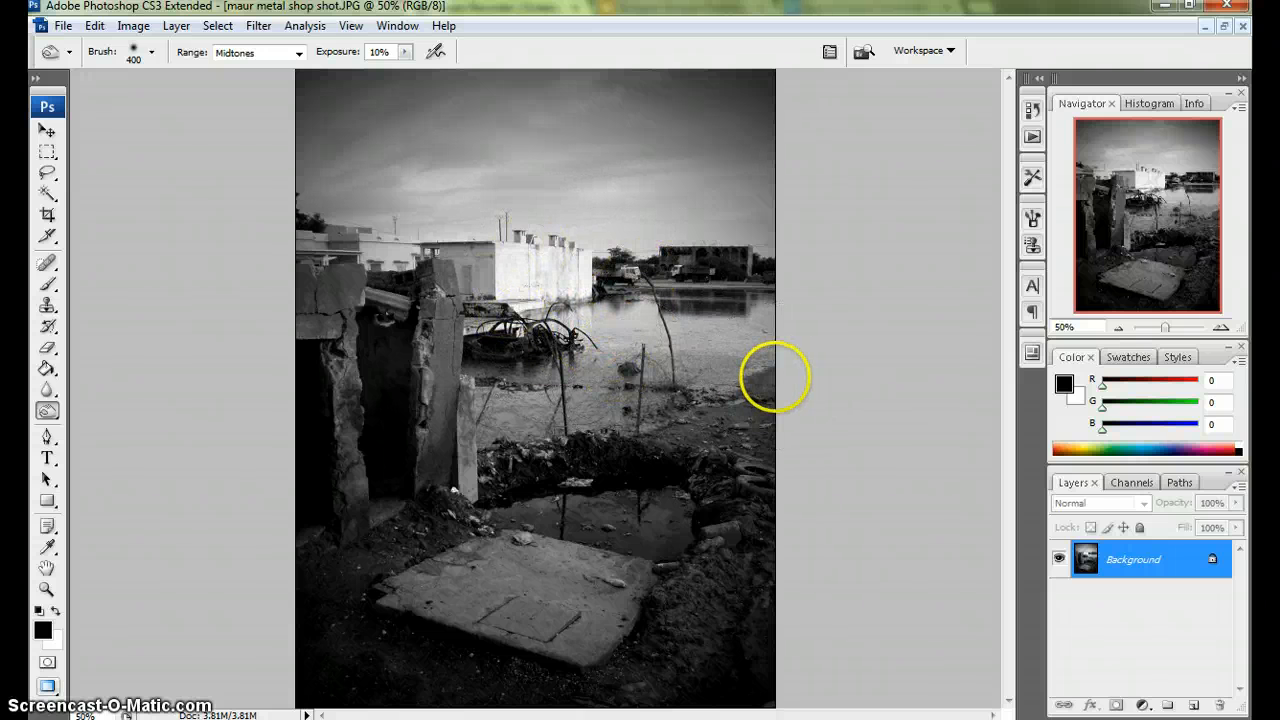
- Set the Burn tool's range to Highlights and reduce its brush to size 125 for the white building
key("alt+shift+h")
key("ctrl+plus")
key("ctrl+plus")
key("ctrl+plus")
key("space")
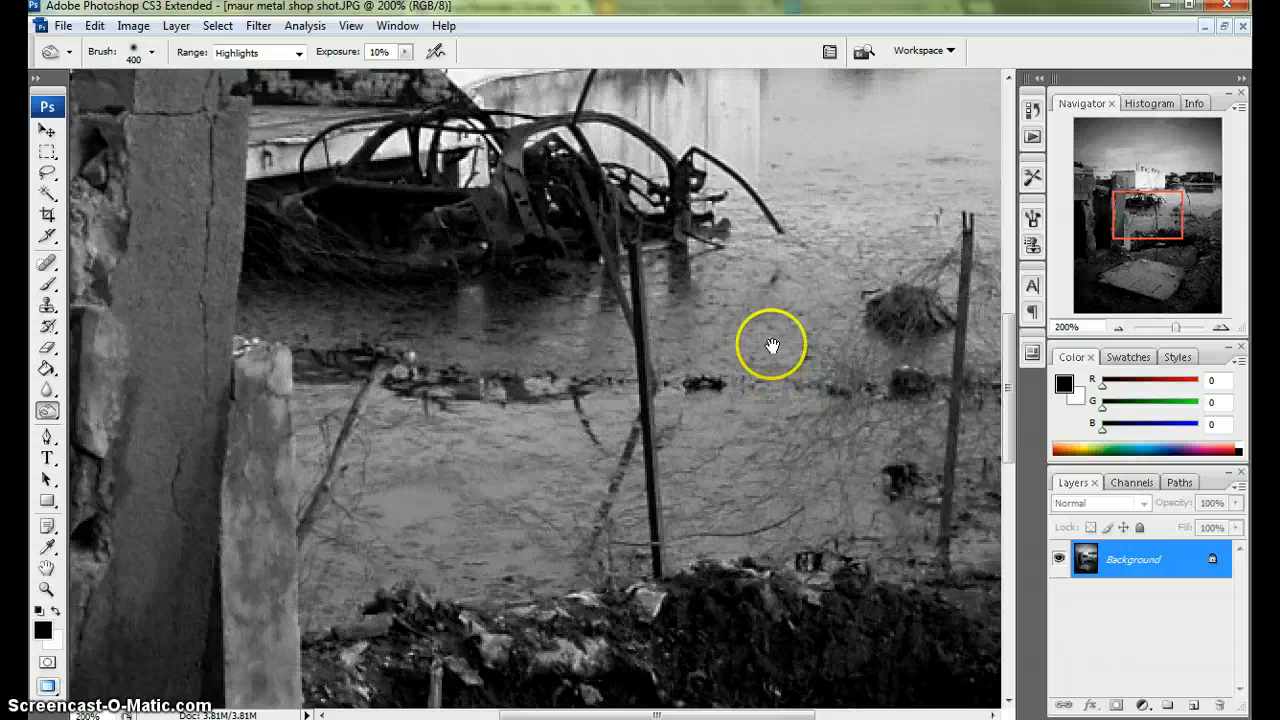
left_click_drag(640, 209, 596, 572)
left_click_drag(624, 274, 603, 393)
left_click(535, 355)
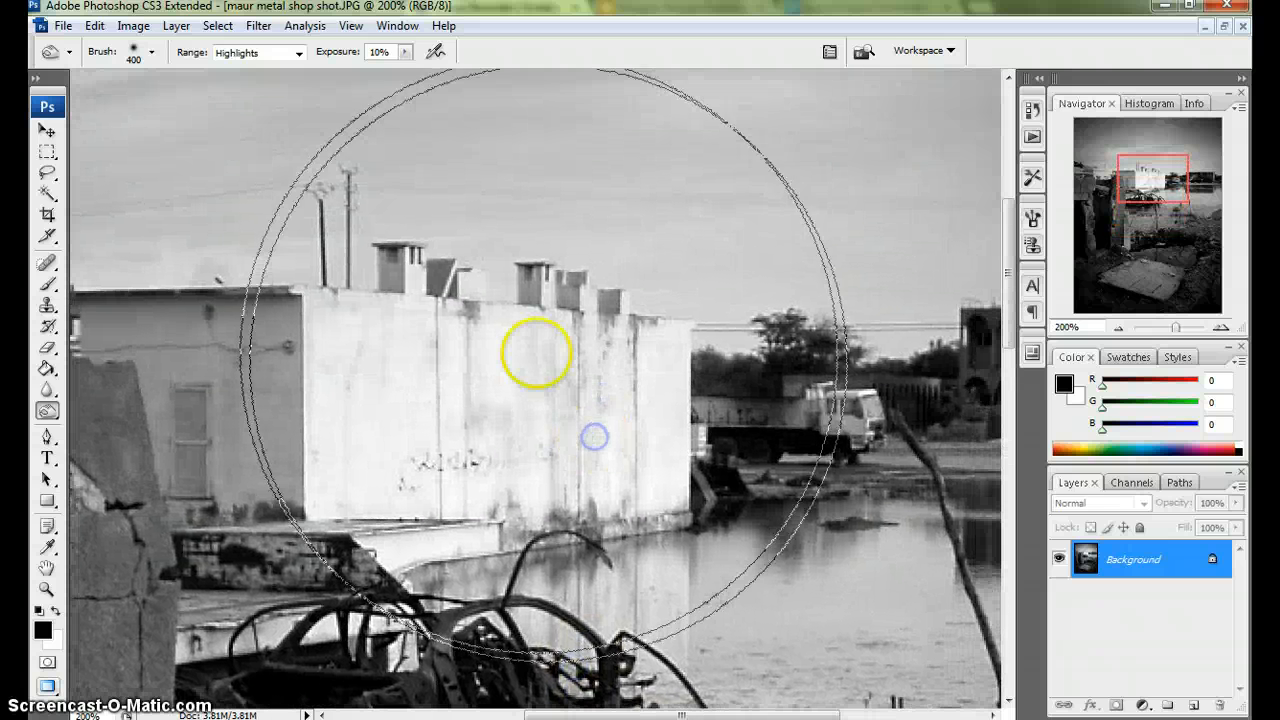
key("bracketleft")
key("bracketleft")
key("bracketleft")
key("bracketleft")
key("bracketleft")
key("bracketleft")
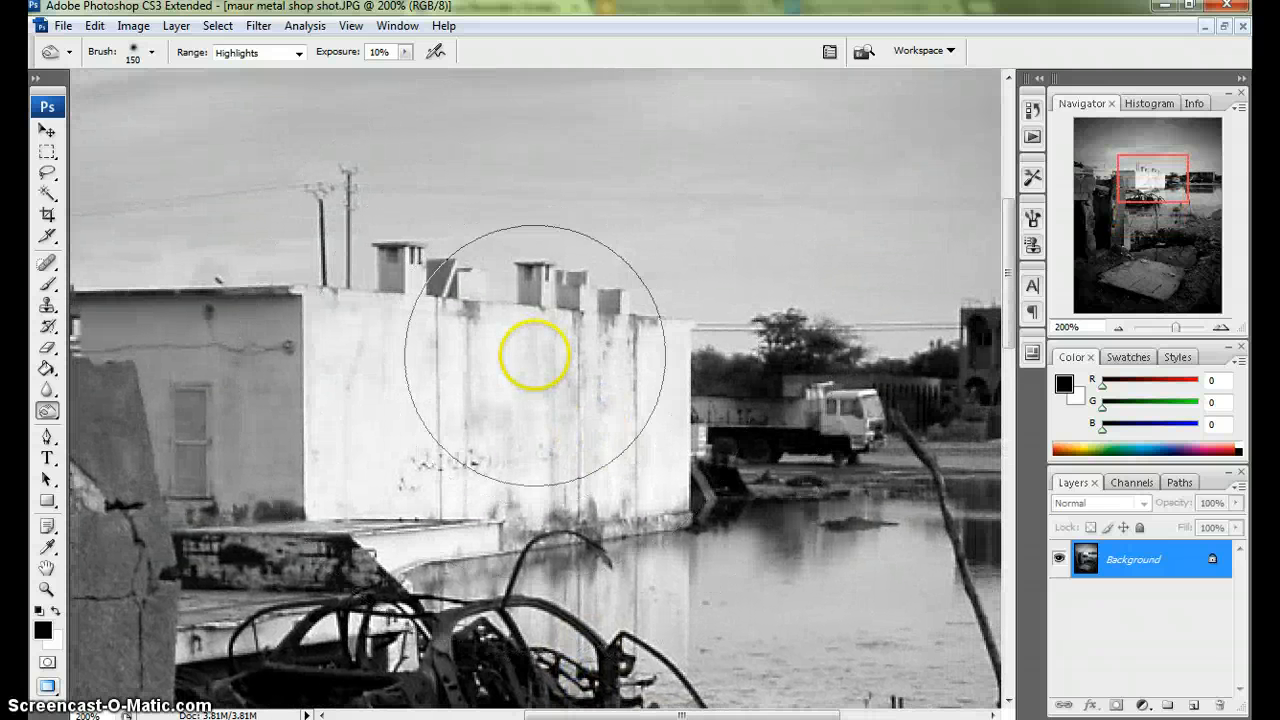
- Switch the burn range to Midtones and burn across the white building's front wall at 10% exposure
left_click(406, 52)
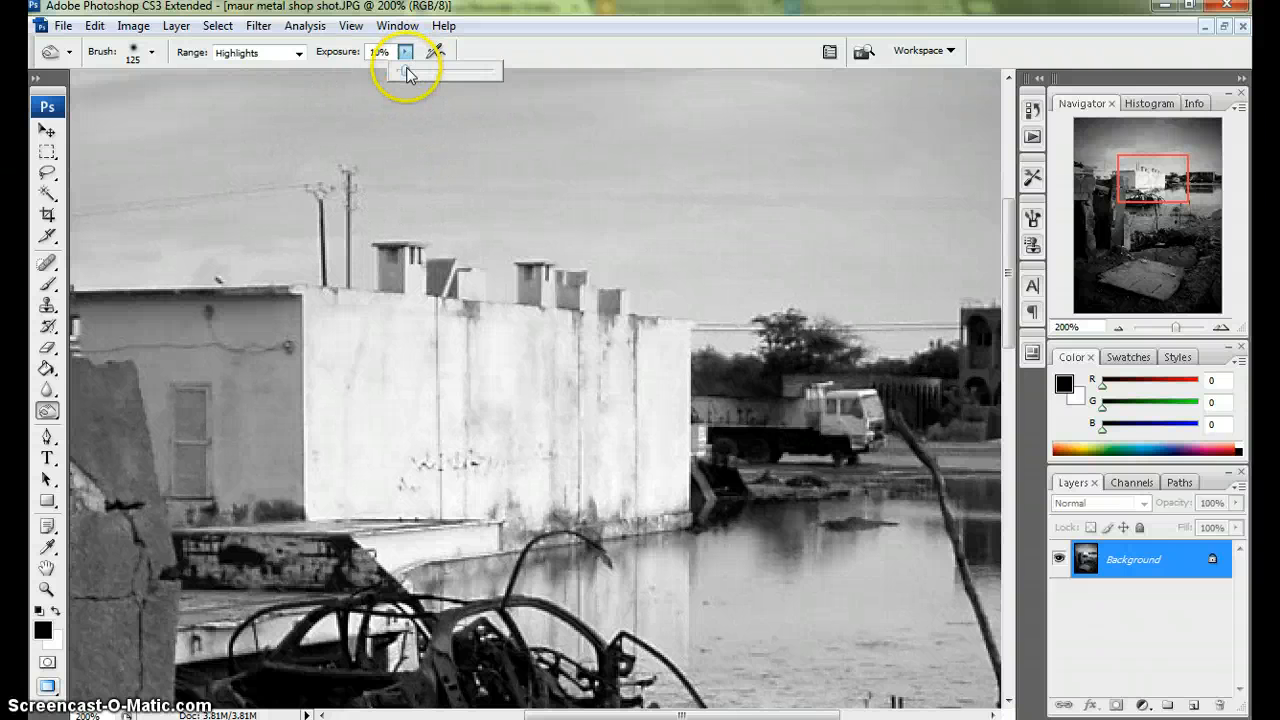
left_click(298, 53)
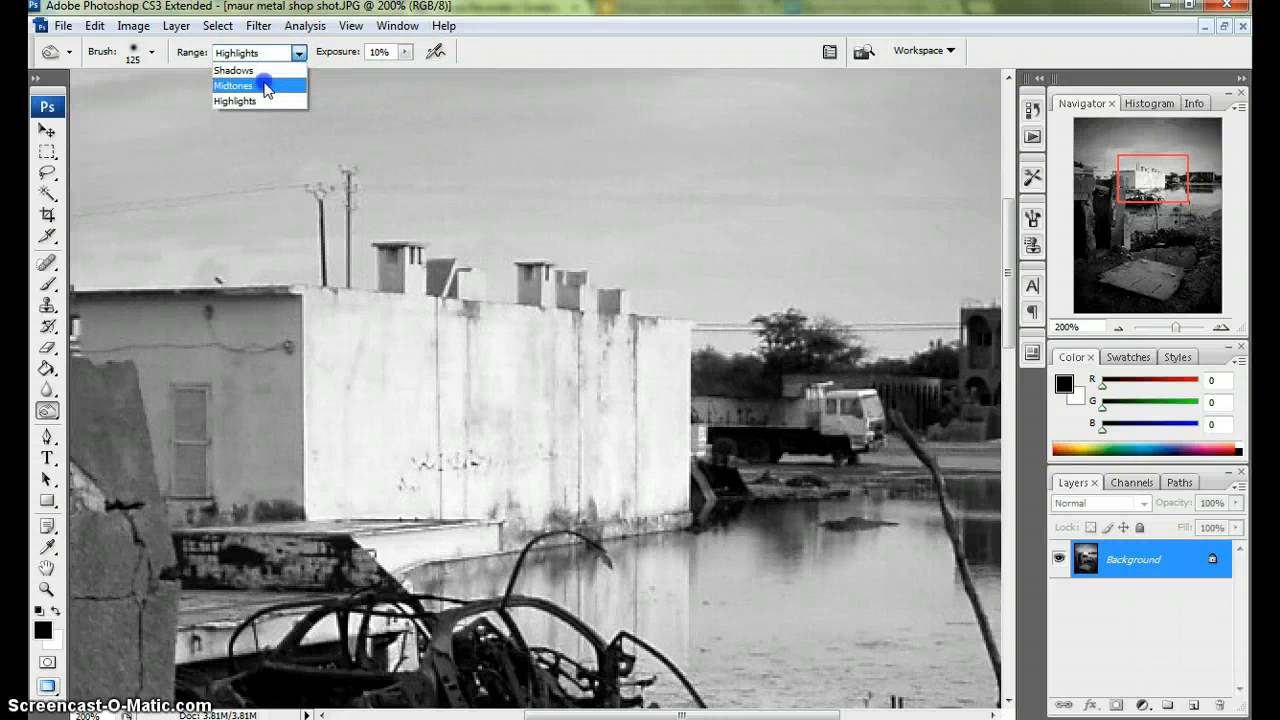
left_click(250, 86)
mouse_move(351, 380)
left_mouse_down()
mouse_move(353, 548)
mouse_move(343, 371)
mouse_move(343, 428)
mouse_move(695, 535)
left_mouse_up()
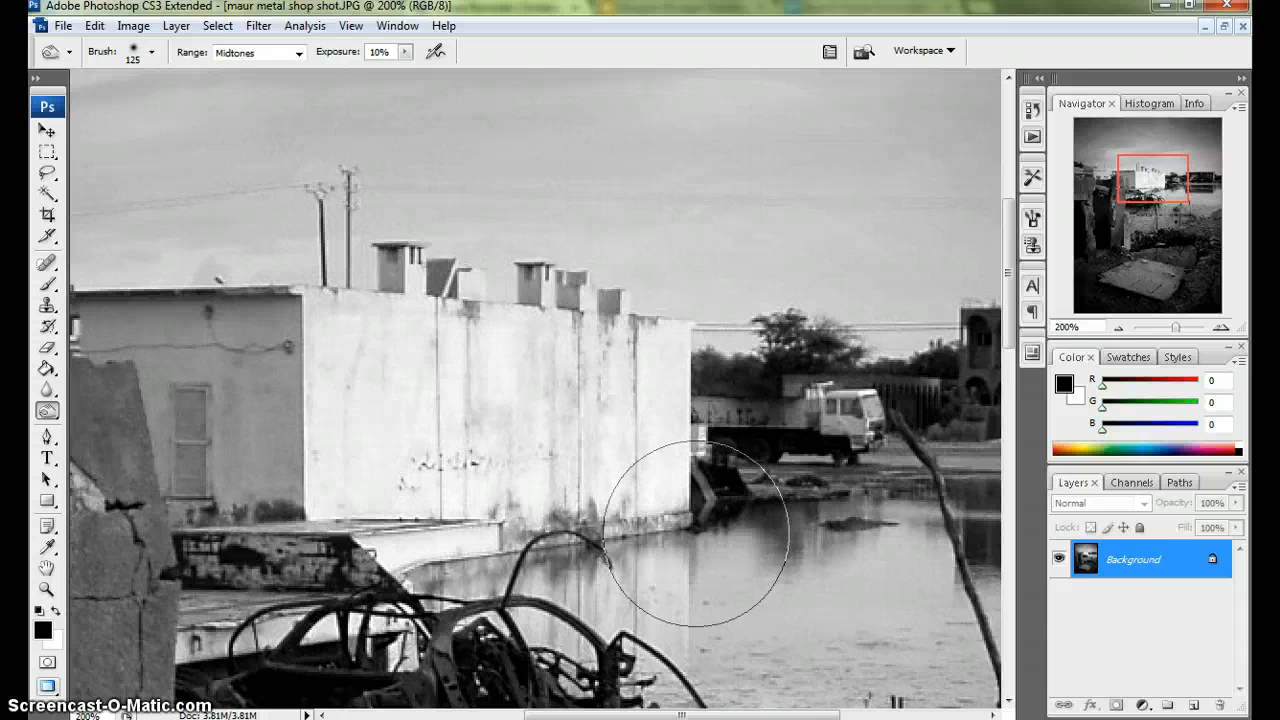
- Duplicate the Background layer as Background copy within the same document
right_click(1151, 566)
left_click(1145, 436)
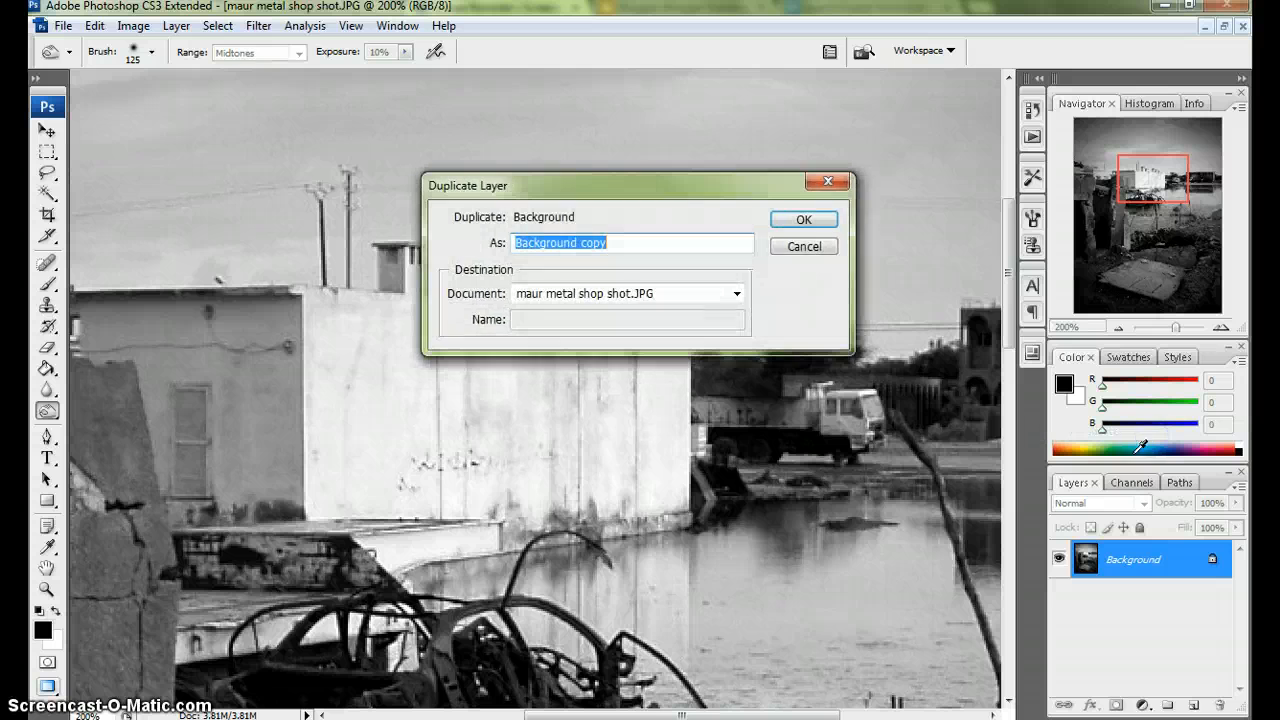
left_click(803, 219)
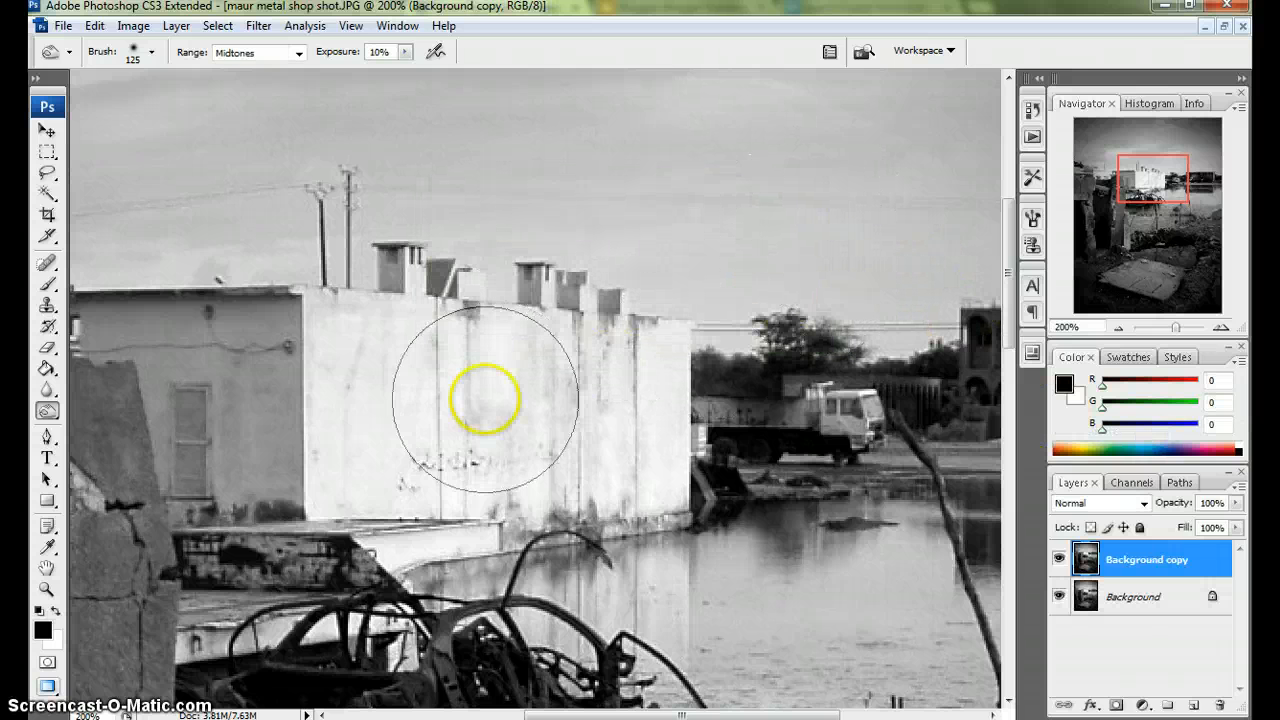
- Burn the midtones of the white building's front wall on Background copy with a size 125 brush at 10% exposure
mouse_move(368, 365)
left_mouse_down()
mouse_move(388, 530)
mouse_move(350, 480)
left_mouse_up()
mouse_move(348, 483)
left_mouse_down()
mouse_move(629, 491)
mouse_move(412, 522)
mouse_move(668, 498)
mouse_move(443, 541)
mouse_move(648, 524)
left_mouse_up()
left_click_drag(649, 523, 471, 485)
mouse_move(611, 489)
left_mouse_down()
mouse_move(358, 496)
mouse_move(672, 499)
mouse_move(224, 496)
left_mouse_up()
mouse_move(329, 415)
left_mouse_down()
mouse_move(351, 530)
mouse_move(381, 405)
mouse_move(385, 535)
left_mouse_up()
mouse_move(369, 355)
left_mouse_down()
mouse_move(391, 520)
mouse_move(390, 489)
left_mouse_up()
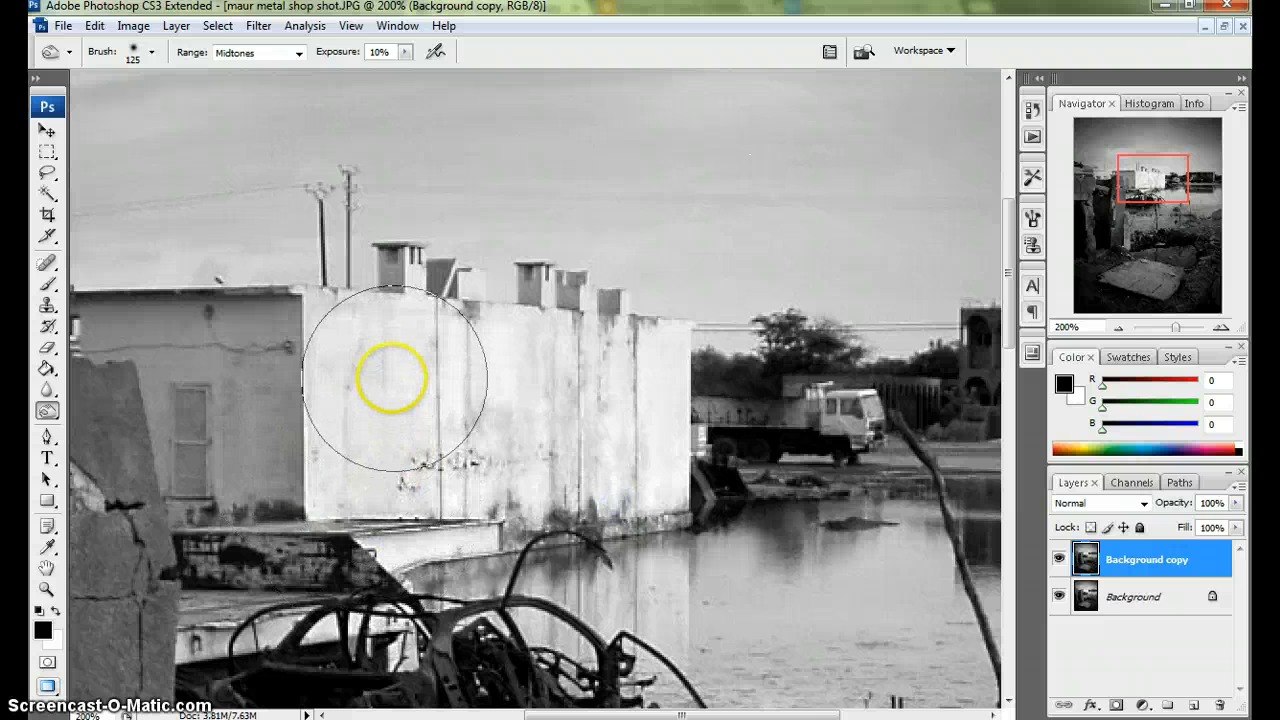
left_click_drag(392, 378, 394, 512)
left_click_drag(394, 417, 384, 492)
mouse_move(369, 489)
left_mouse_down()
mouse_move(700, 470)
mouse_move(685, 479)
left_mouse_up()
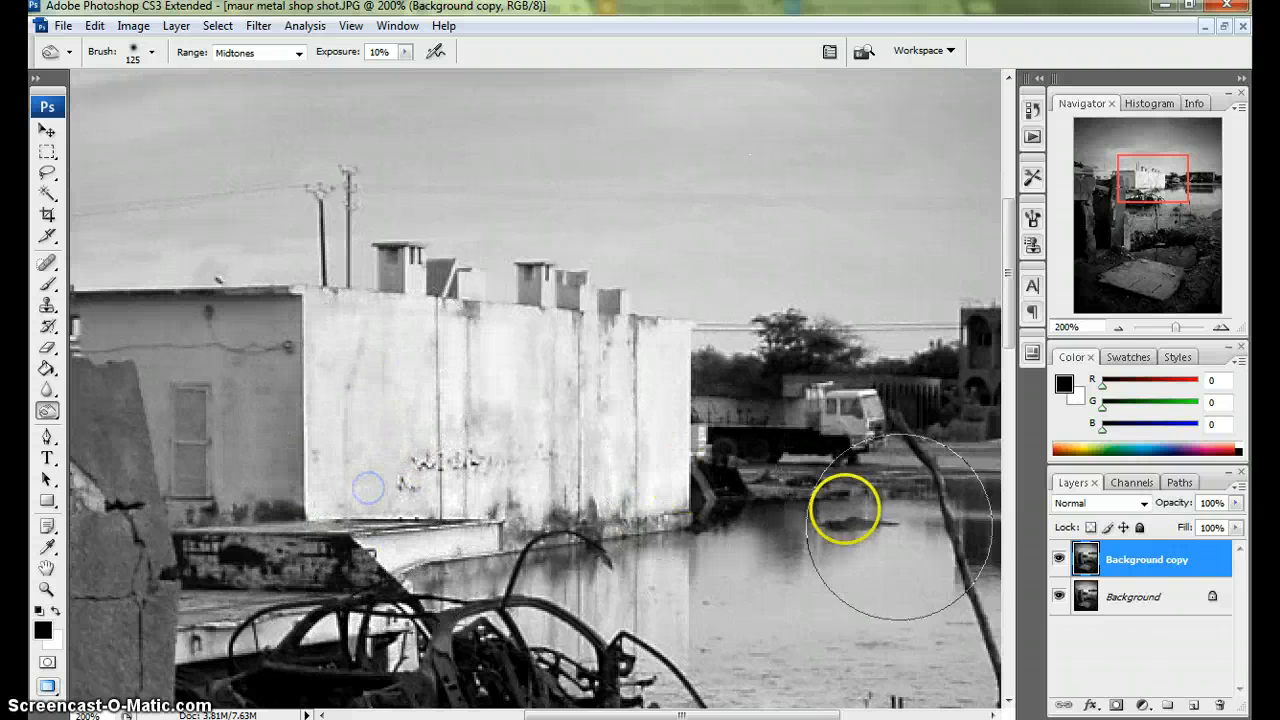
- Toggle the visibility of Background copy to compare the wall with and without the burning
left_click(1061, 566)
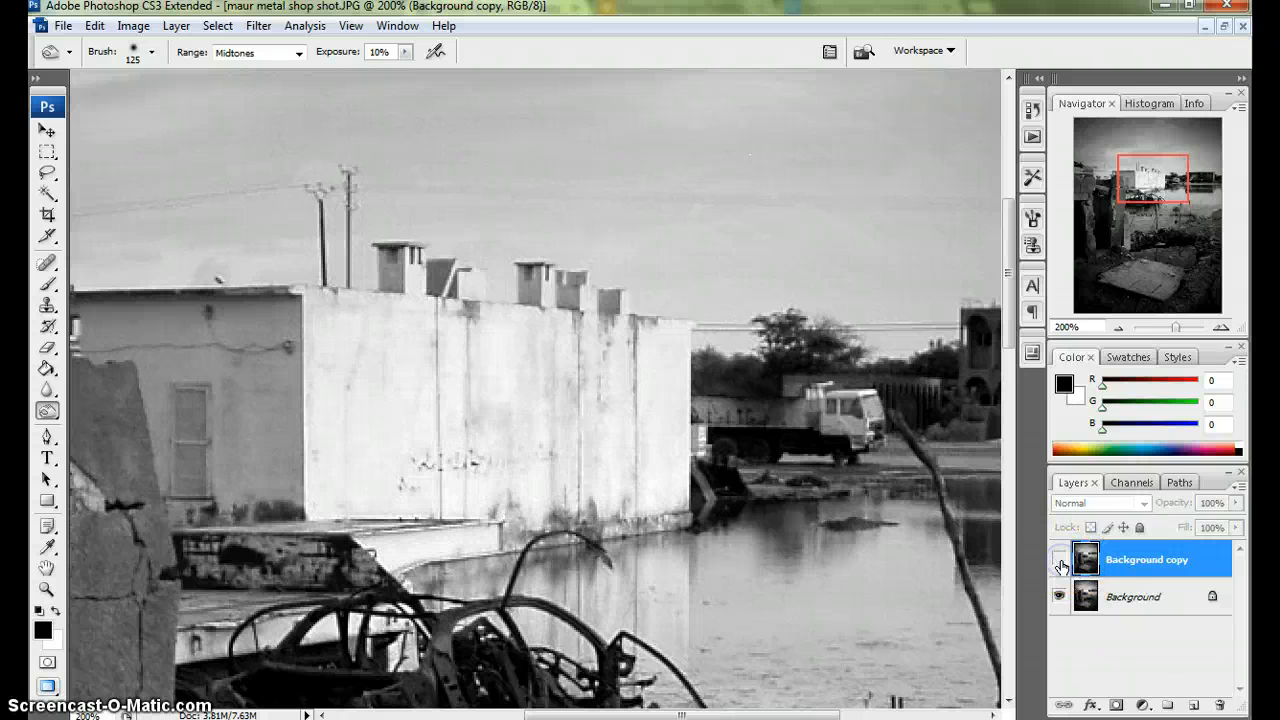
left_click(1060, 566)
left_click(1061, 566)
left_click(1061, 566)
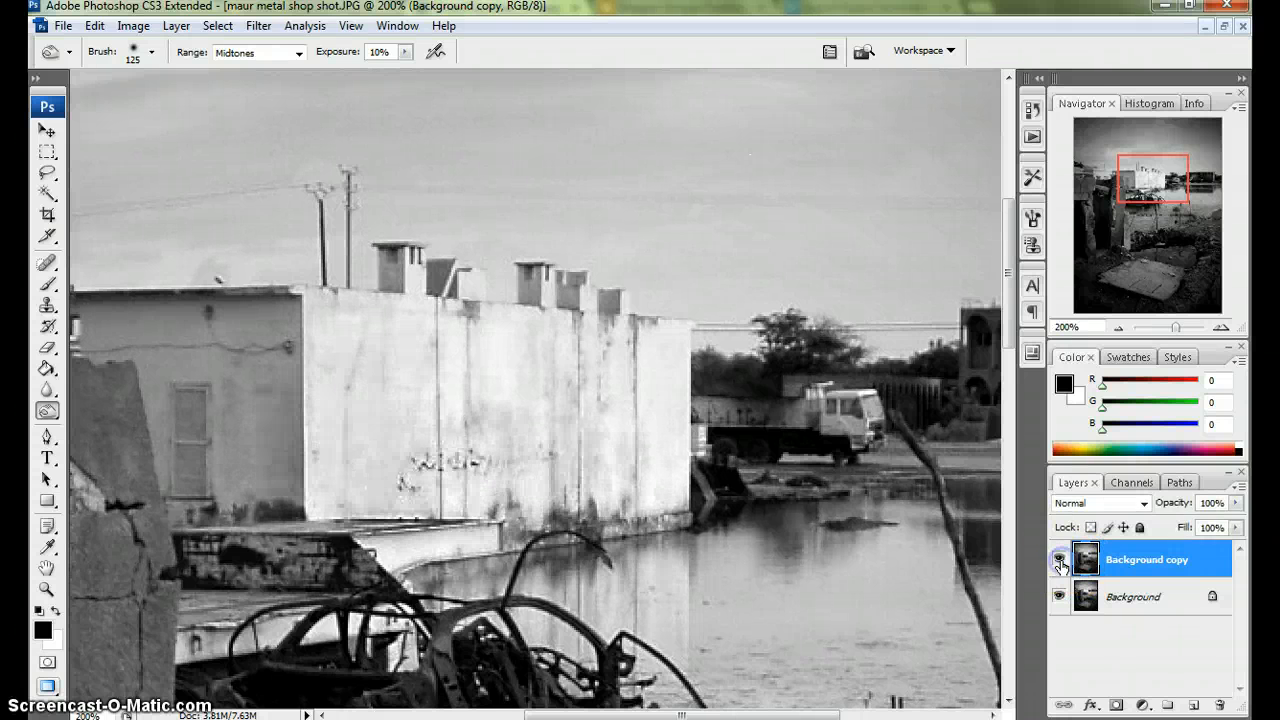
left_click(1061, 566)
left_click(1061, 566)
left_click(1061, 566)
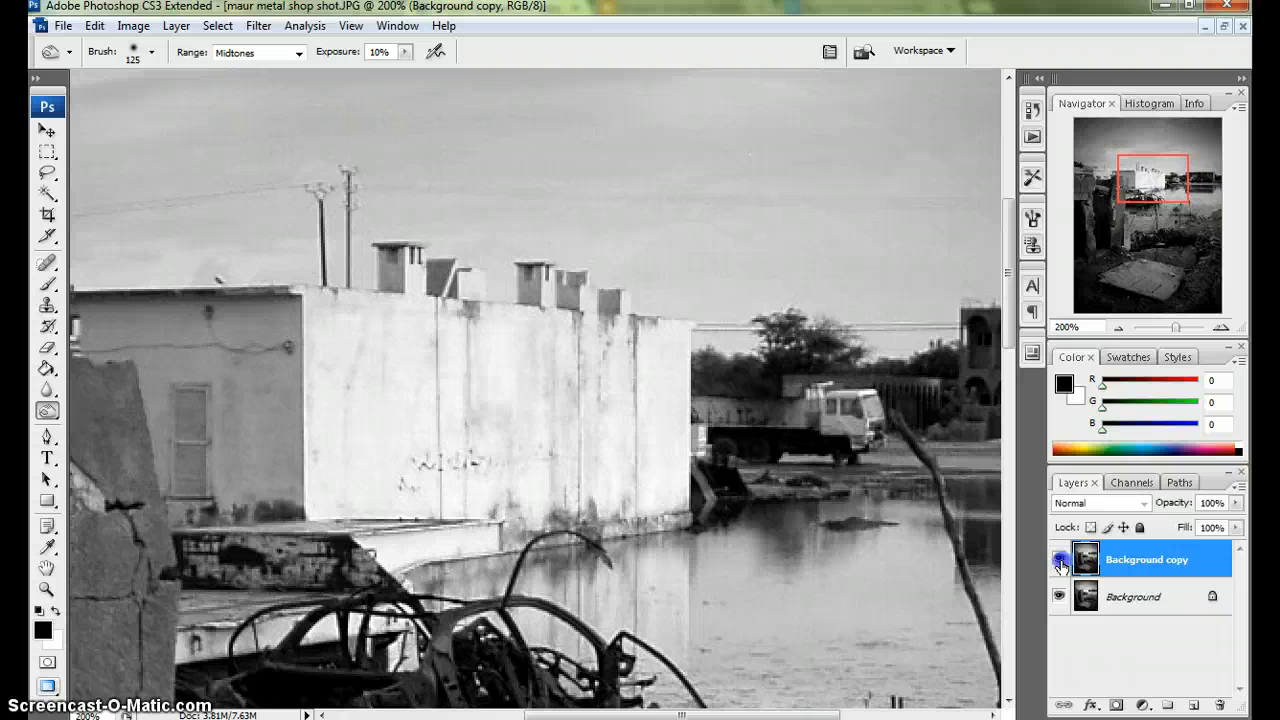
left_click(1061, 566)
- Burn the far end of the white building's wall and the pale ledge below it, using the size 125 brush
mouse_move(683, 500)
left_mouse_down()
mouse_move(666, 374)
mouse_move(660, 390)
left_mouse_up()
mouse_move(634, 486)
left_mouse_down()
mouse_move(666, 331)
mouse_move(645, 353)
left_mouse_up()
mouse_move(621, 442)
left_mouse_down()
mouse_move(274, 393)
mouse_move(580, 400)
mouse_move(600, 486)
left_mouse_up()
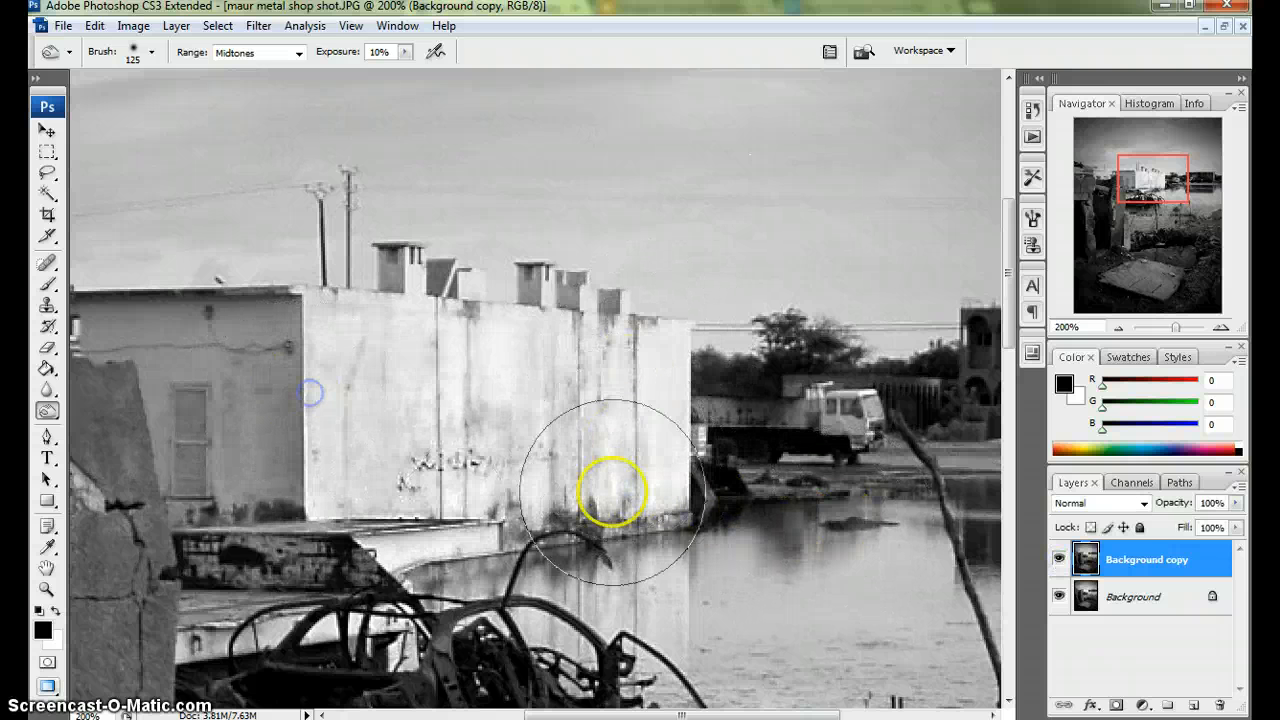
left_click(430, 560)
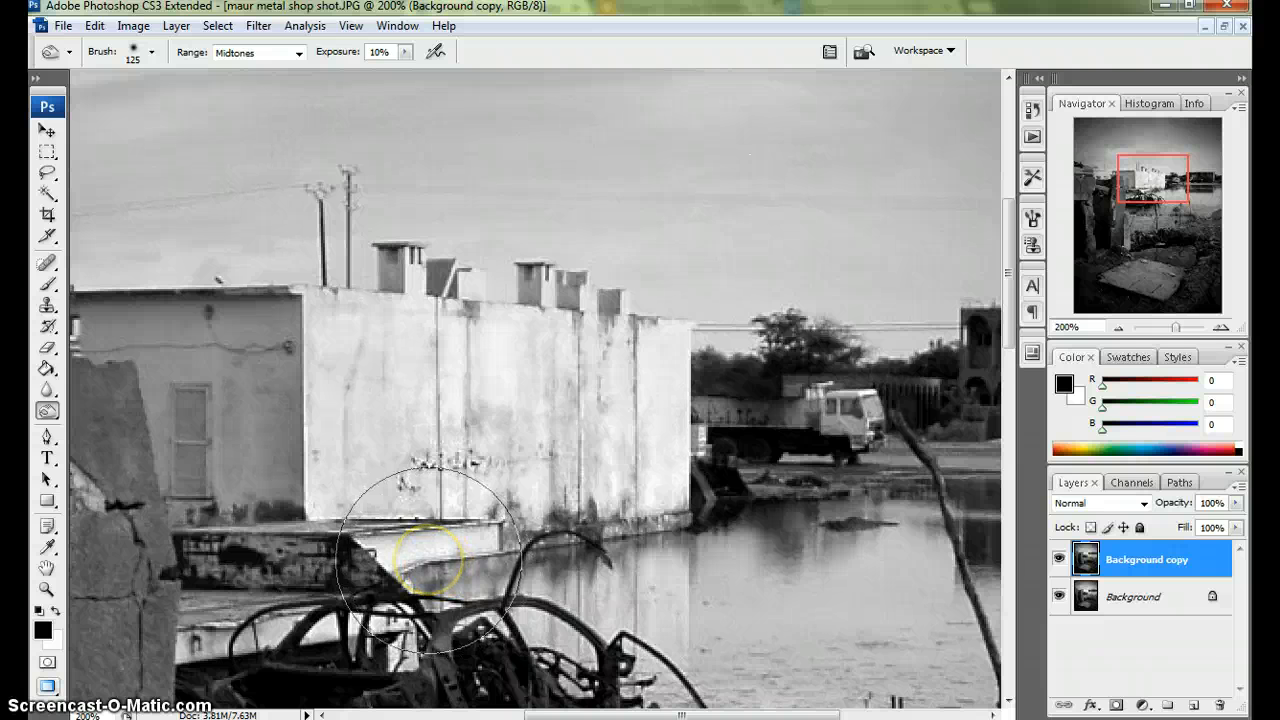
- Examine the water, foreground and whole photo, and compare it with Background copy shown and hidden
scroll(440, 563, "down", 10)
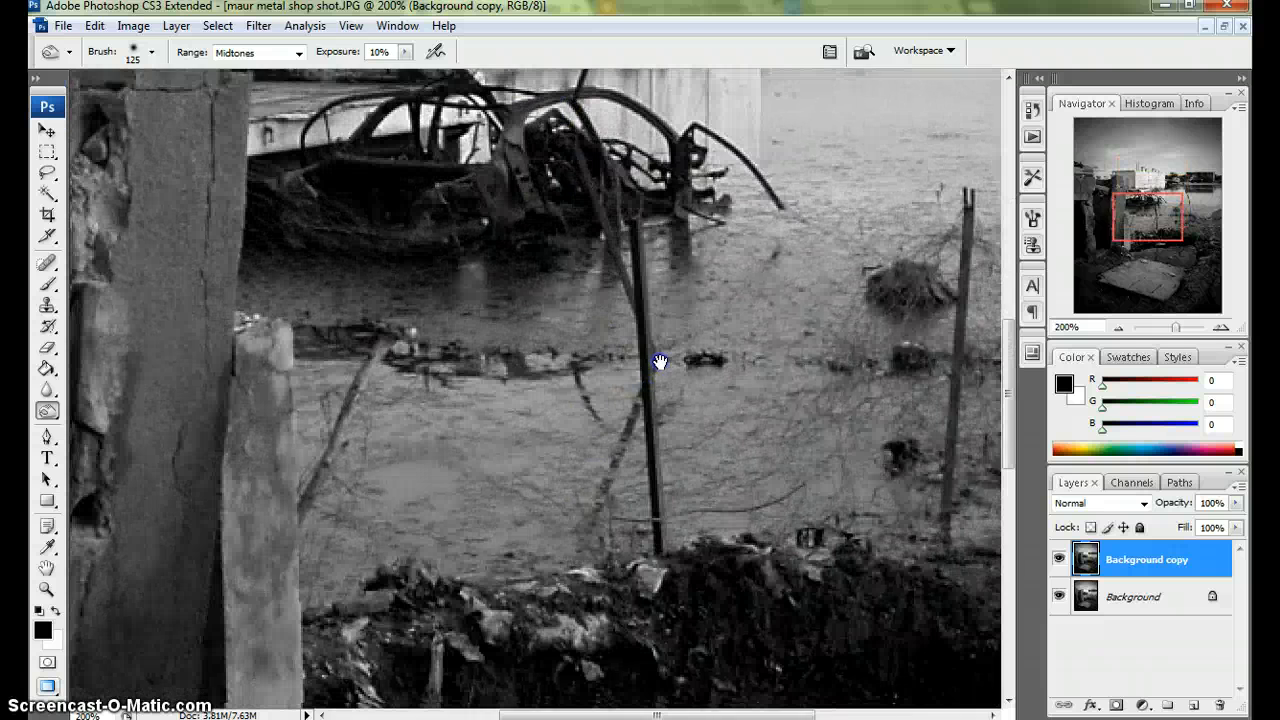
left_click_drag(554, 288, 546, 455)
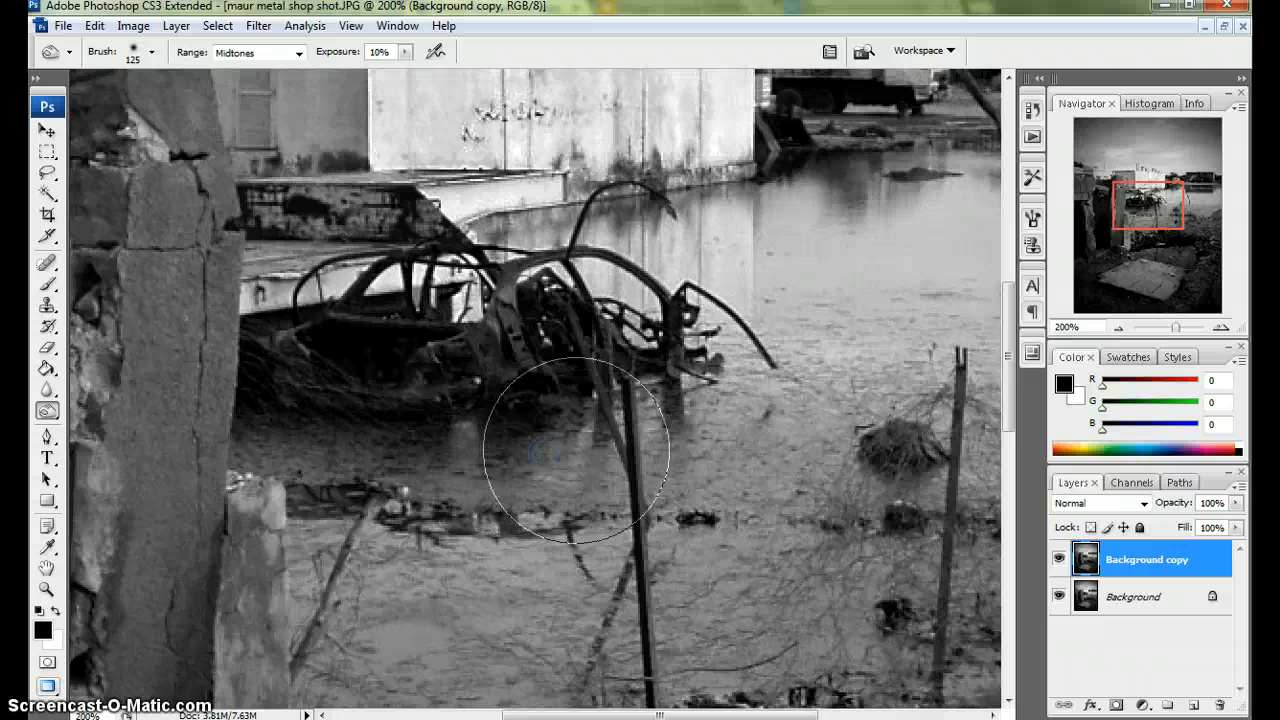
left_click_drag(741, 582, 424, 356)
left_click_drag(669, 574, 518, 412)
left_click_drag(624, 516, 635, 466)
left_click_drag(583, 554, 637, 458)
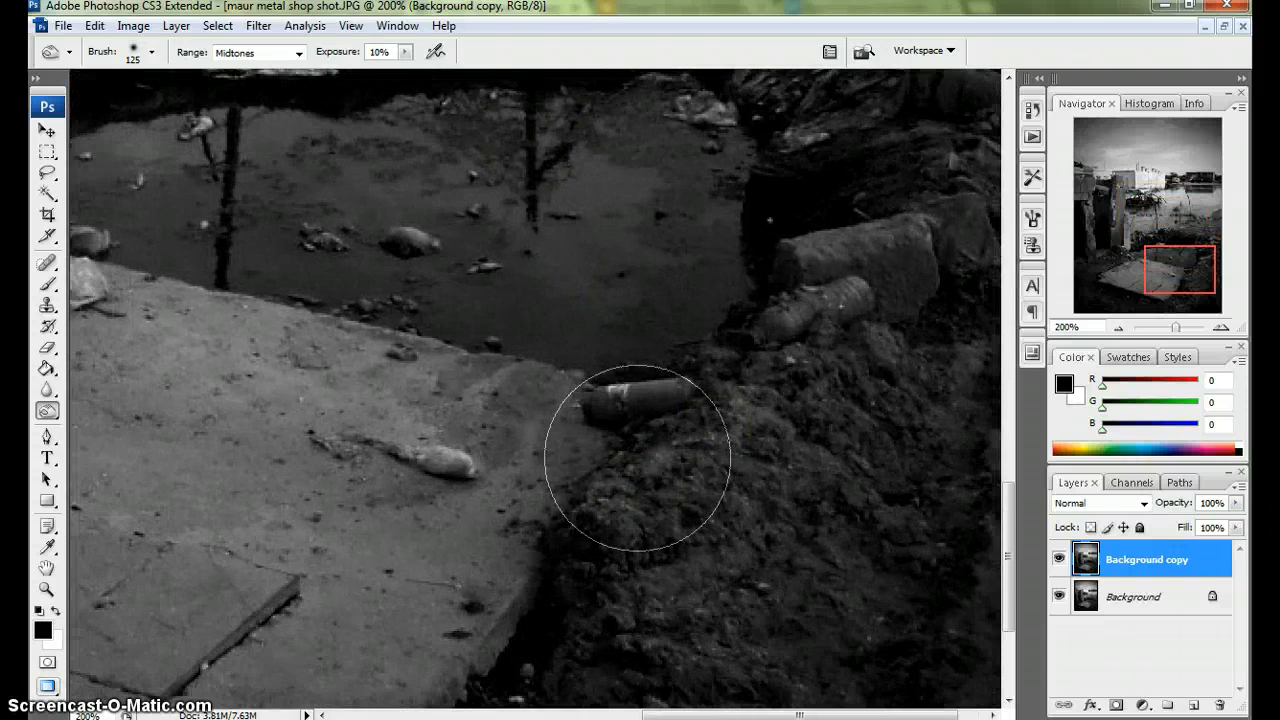
key("ctrl+minus")
key("ctrl+minus")
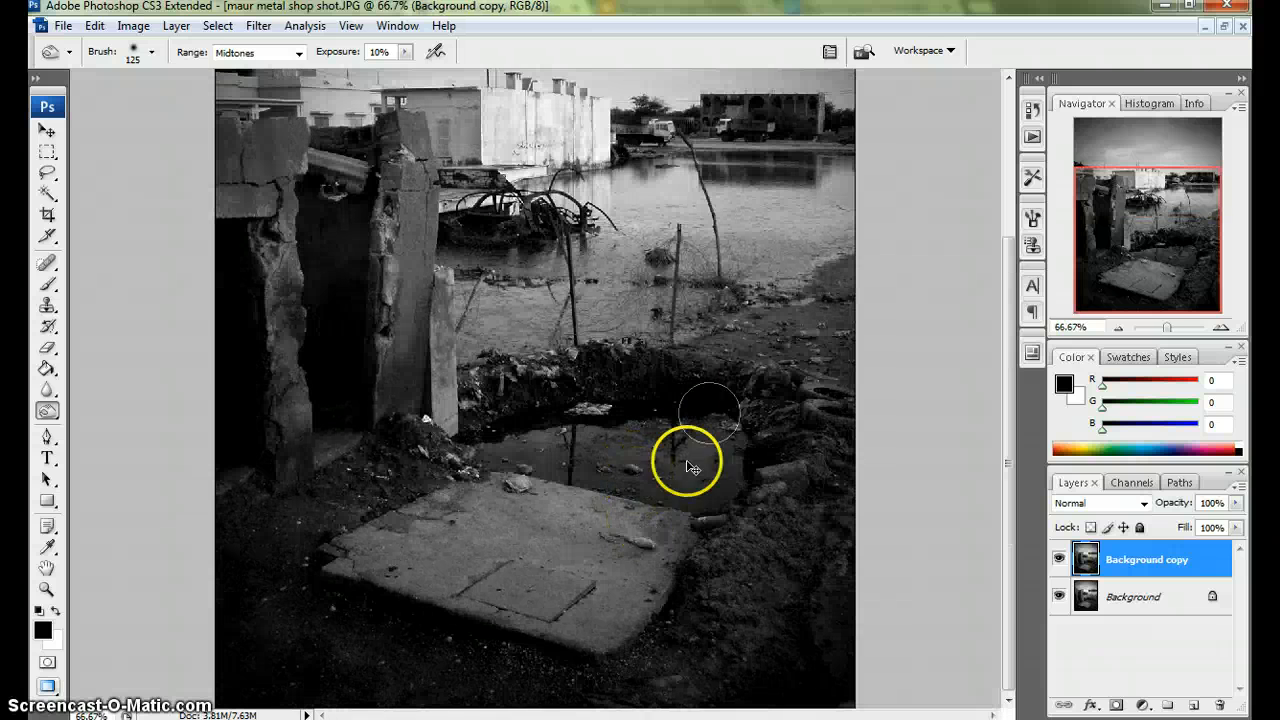
left_click_drag(706, 250, 705, 394)
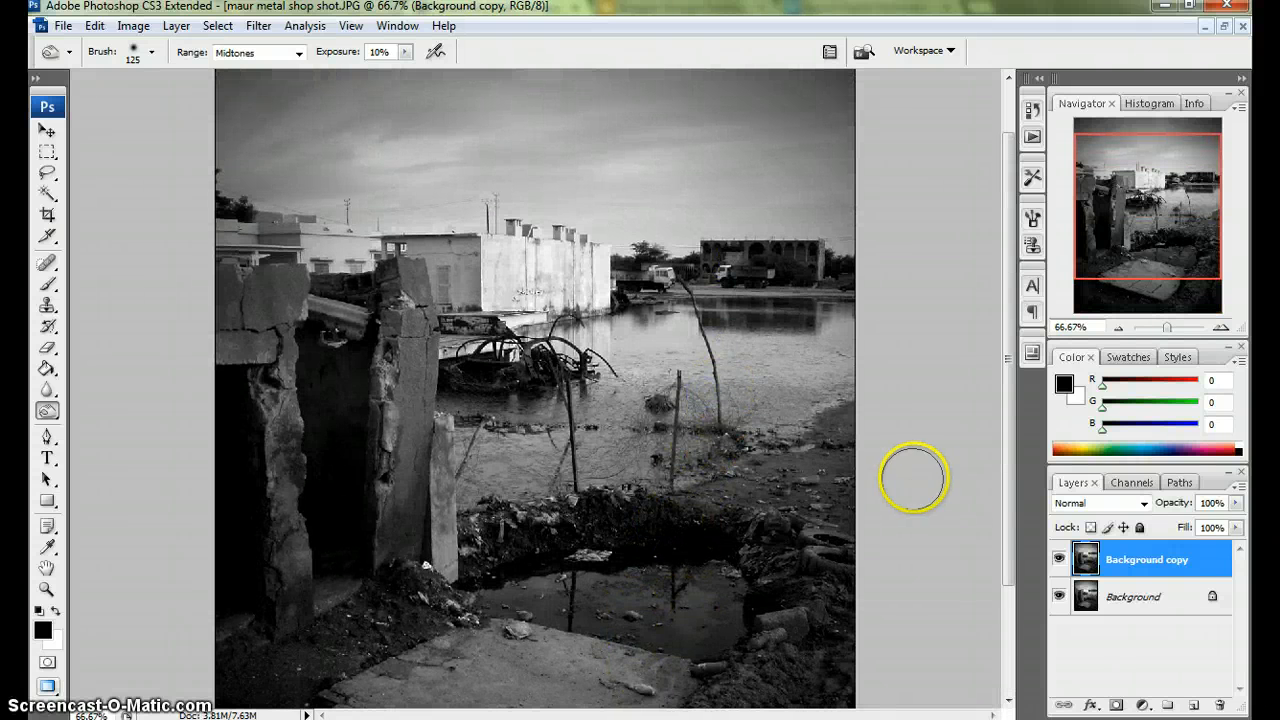
left_click(1060, 561)
left_click(1060, 561)
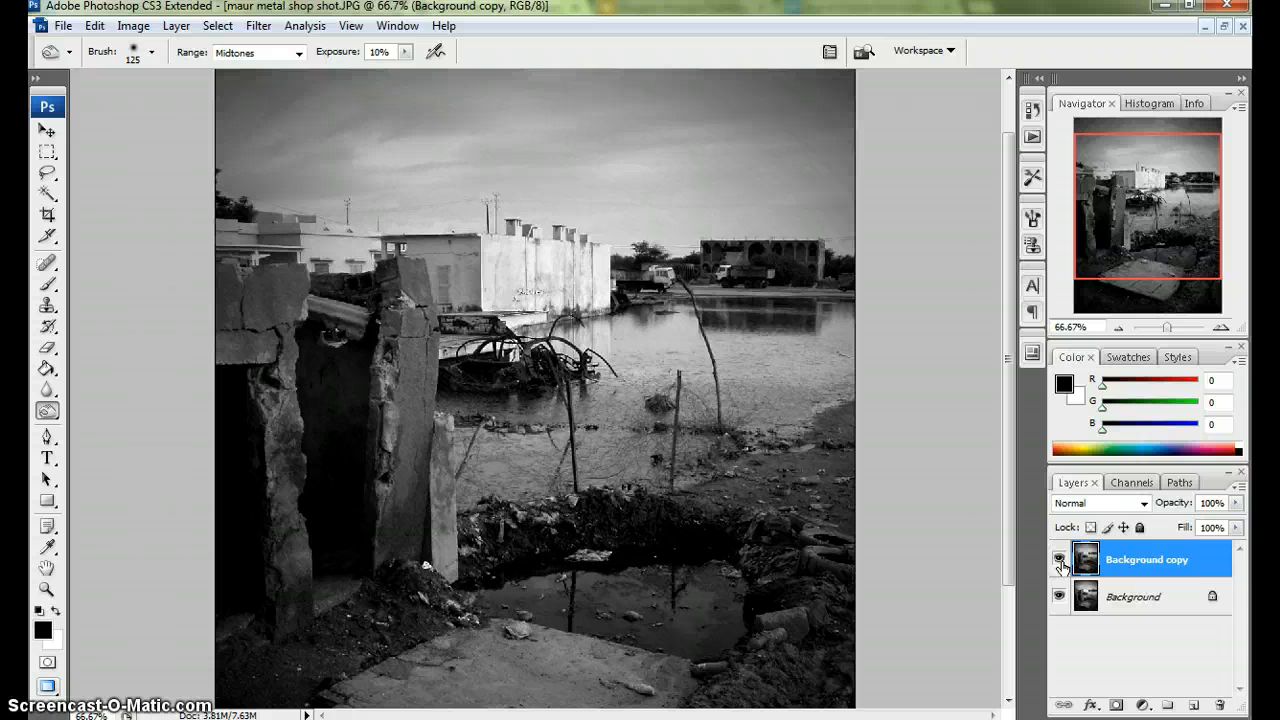
left_click(1060, 561)
left_click(1060, 562)
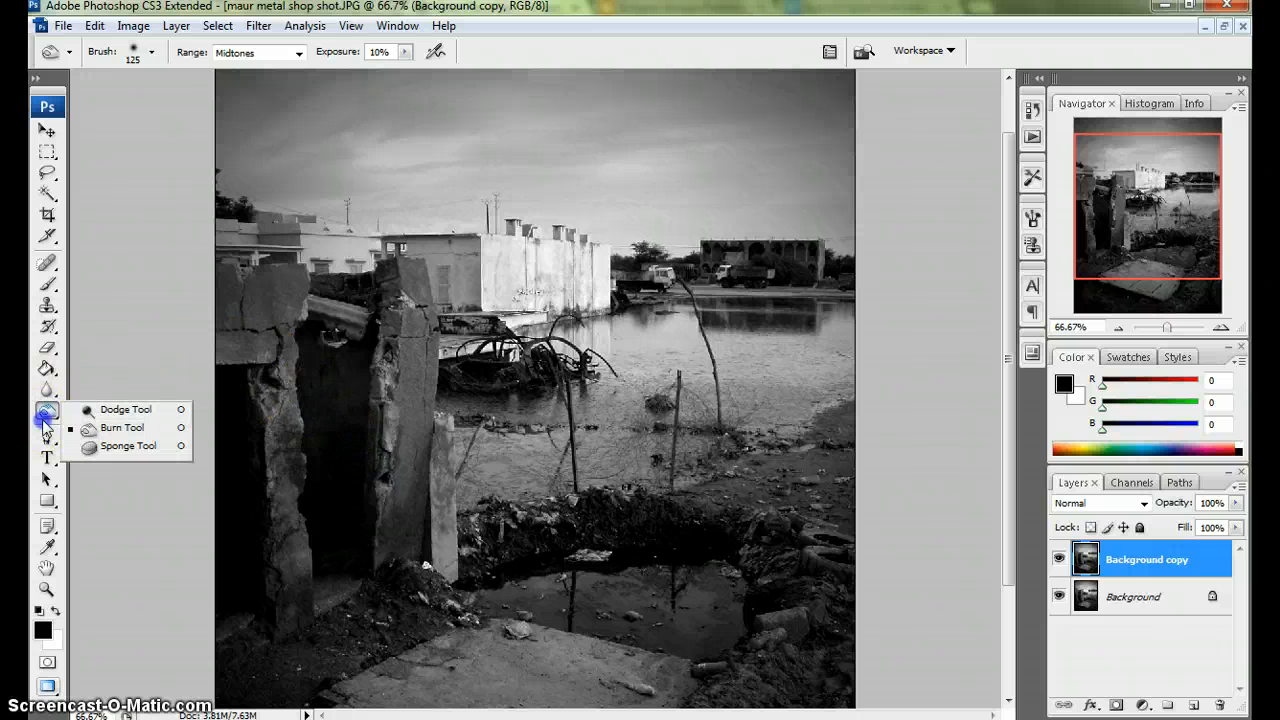
- Dodge the midtones along the broken concrete pillar's edge with a size 65 brush at 50% exposure
left_click(120, 409)
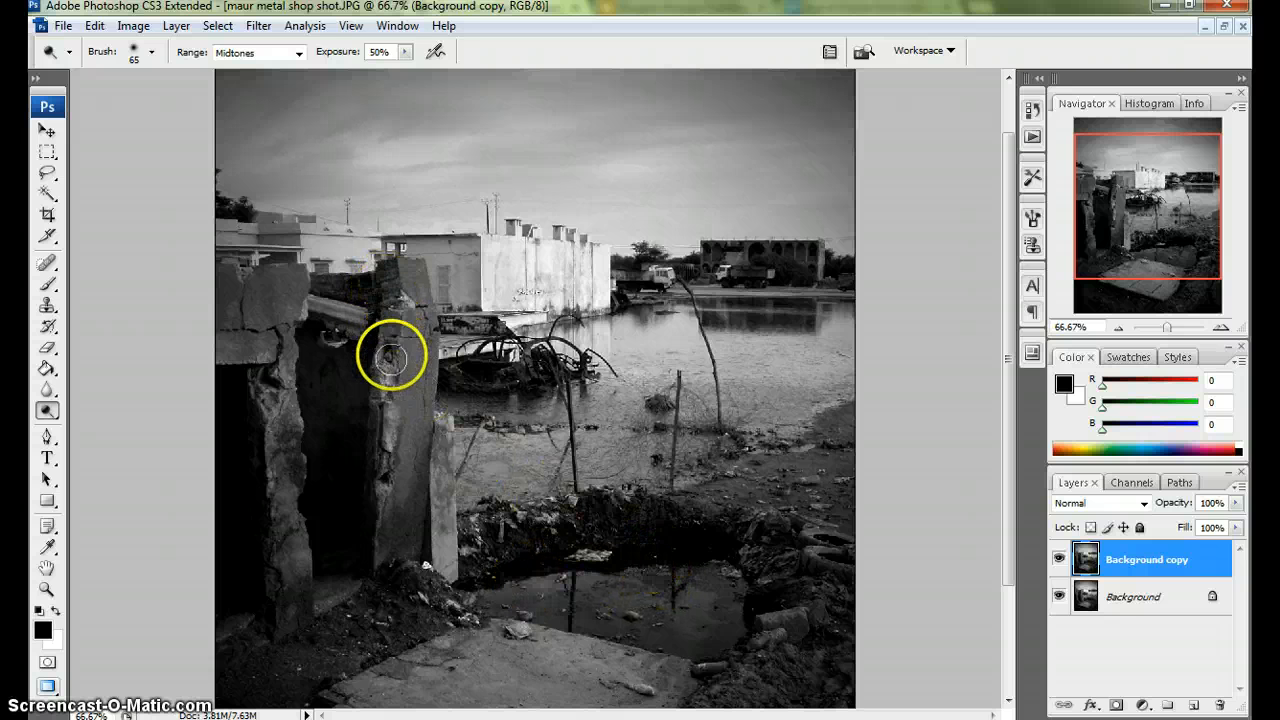
left_click_drag(390, 355, 383, 452)
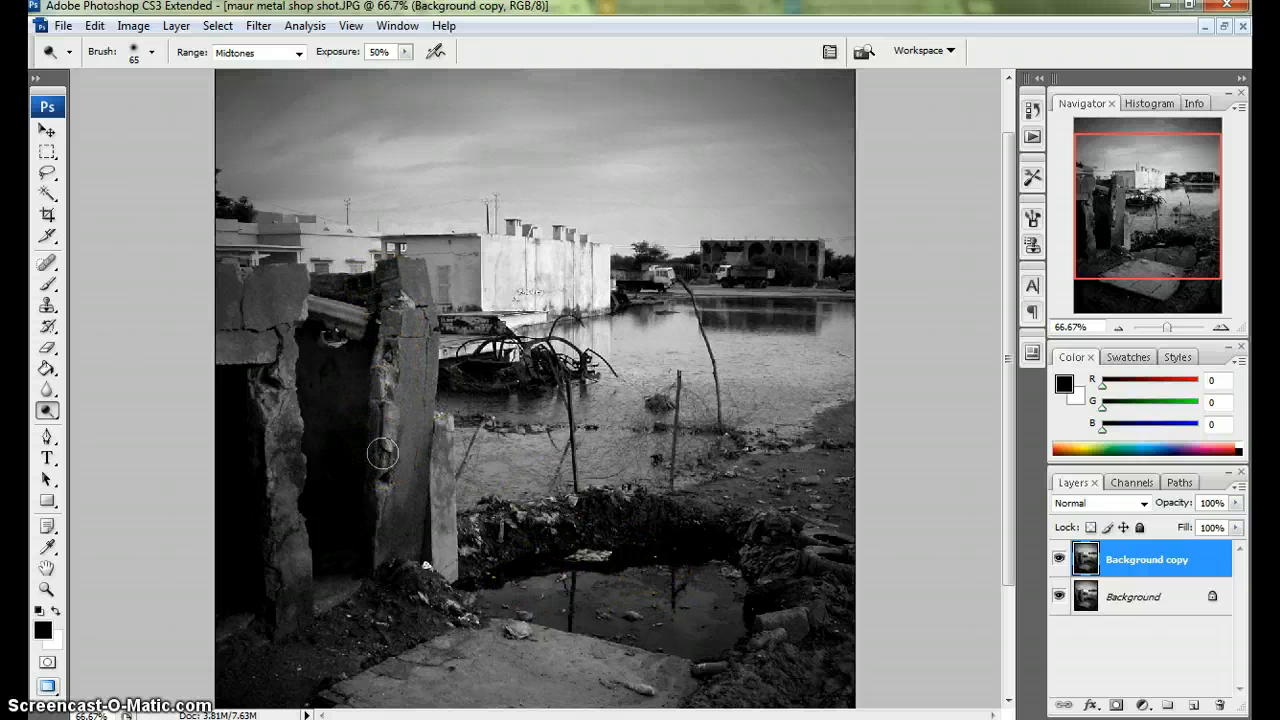
key("ctrl+plus")
key("ctrl+plus")
key("space")
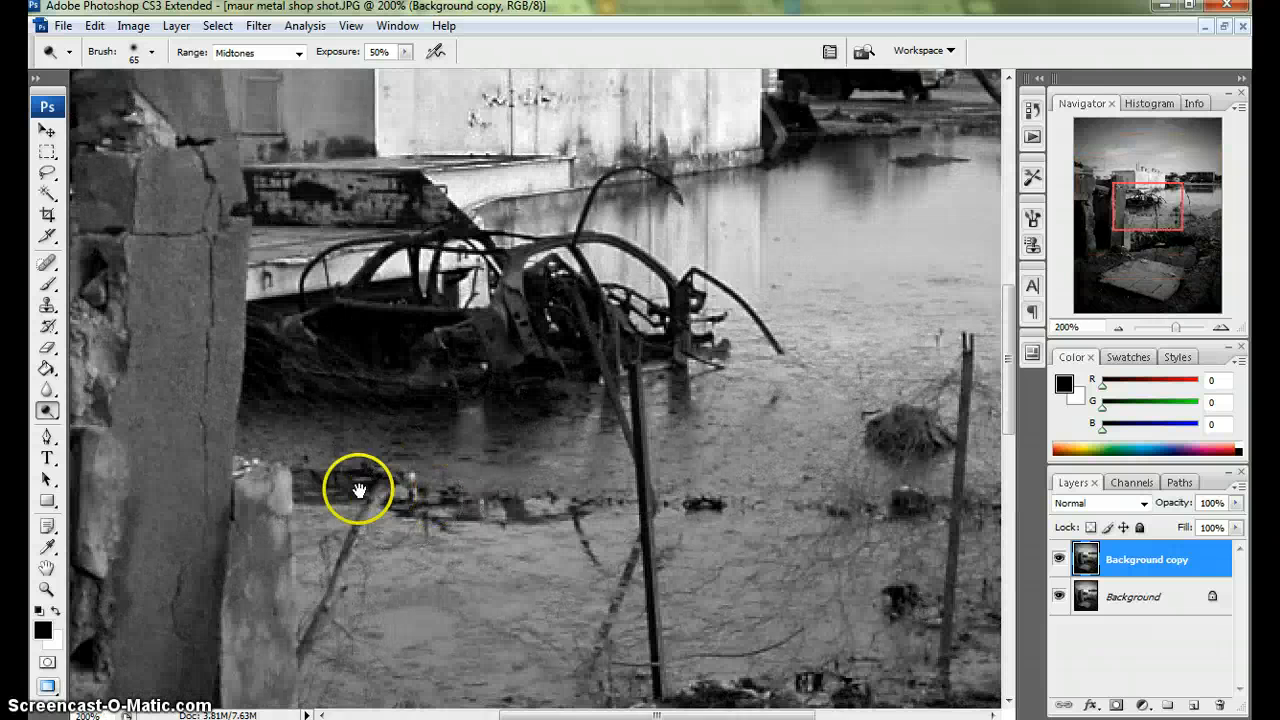
left_click_drag(348, 490, 764, 475)
left_click_drag(490, 300, 521, 209)
left_click_drag(508, 351, 500, 523)
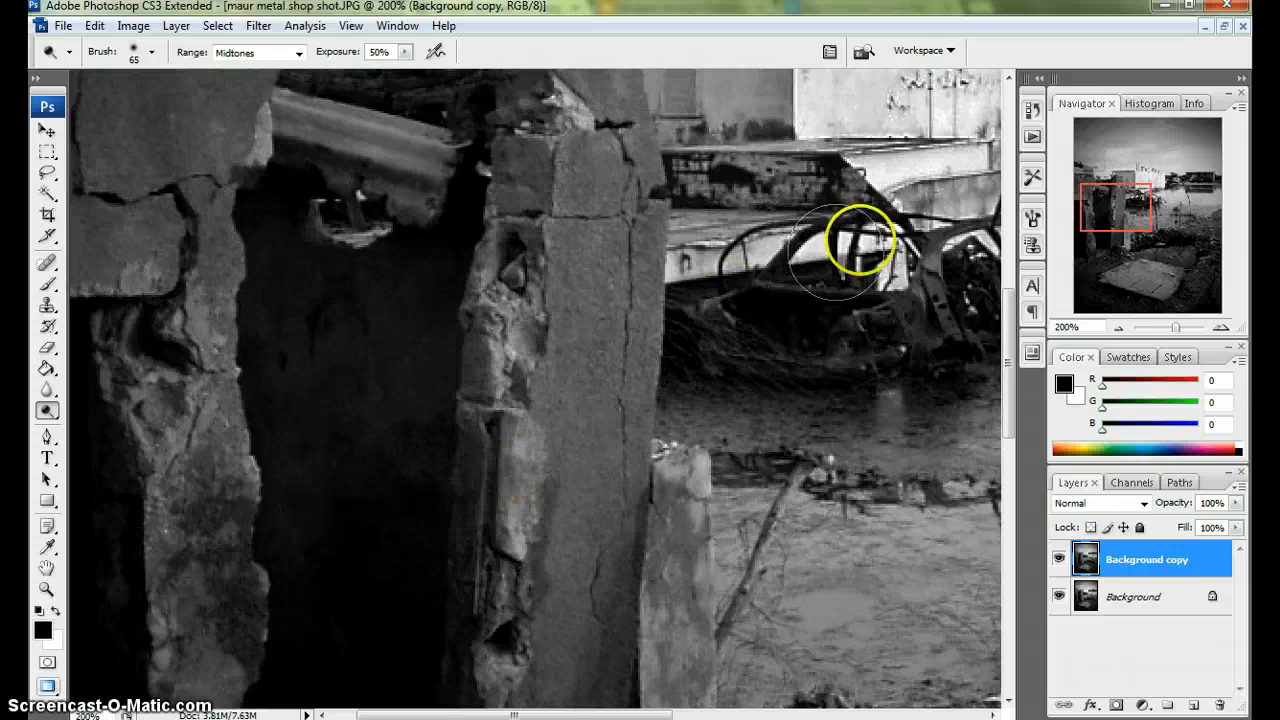
left_click(1033, 110)
left_click(1035, 110)
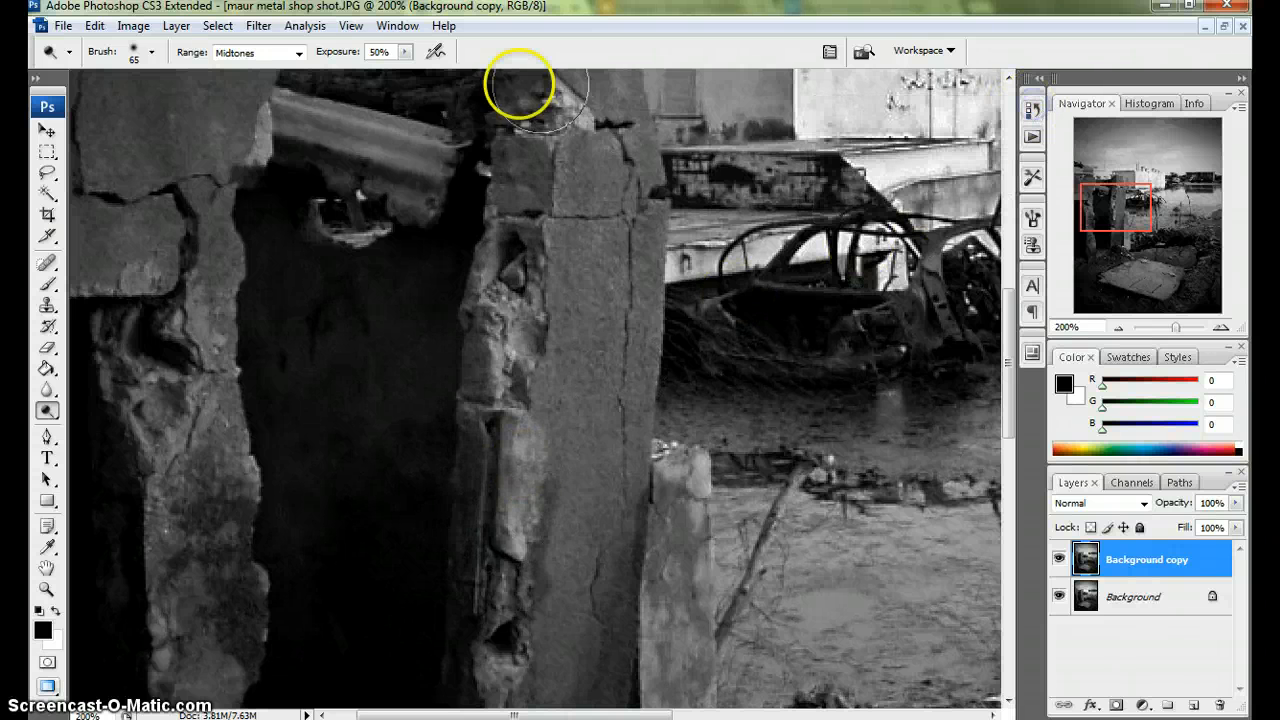
- Lower the dodge exposure to 20% and lighten the pillar's chipped edge from its upper block down to its base
left_click(404, 52)
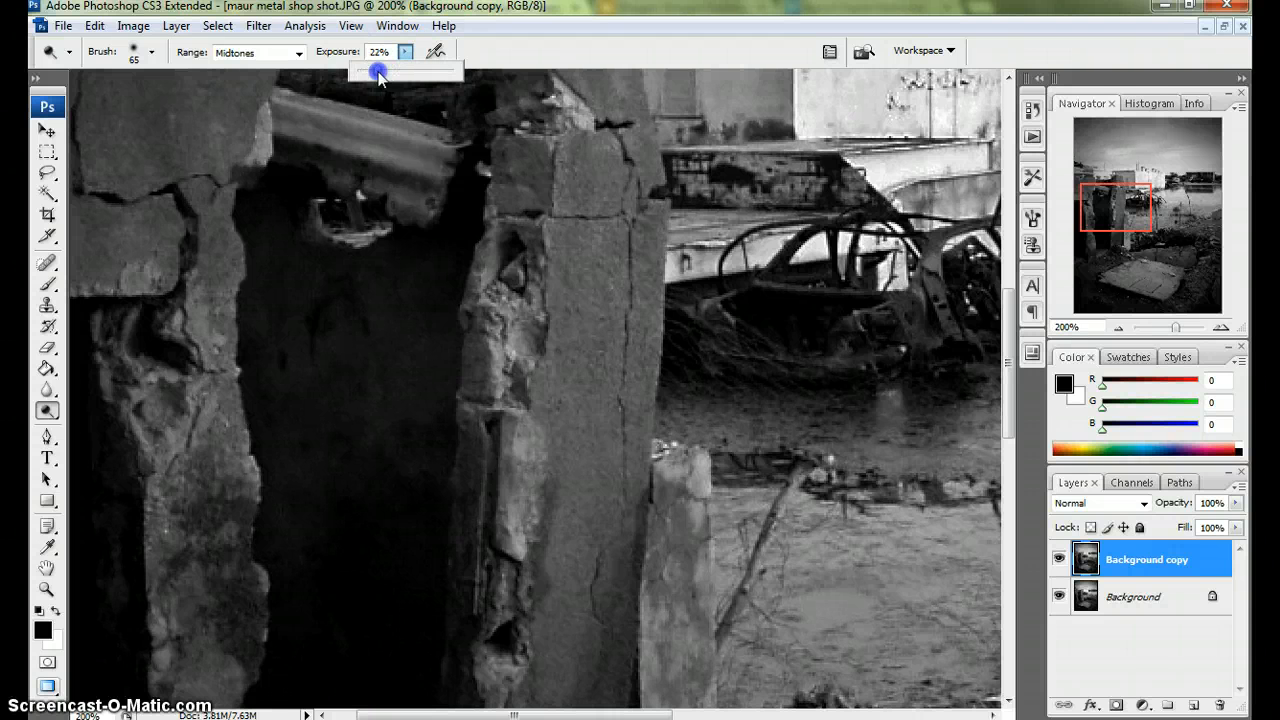
left_click(539, 178)
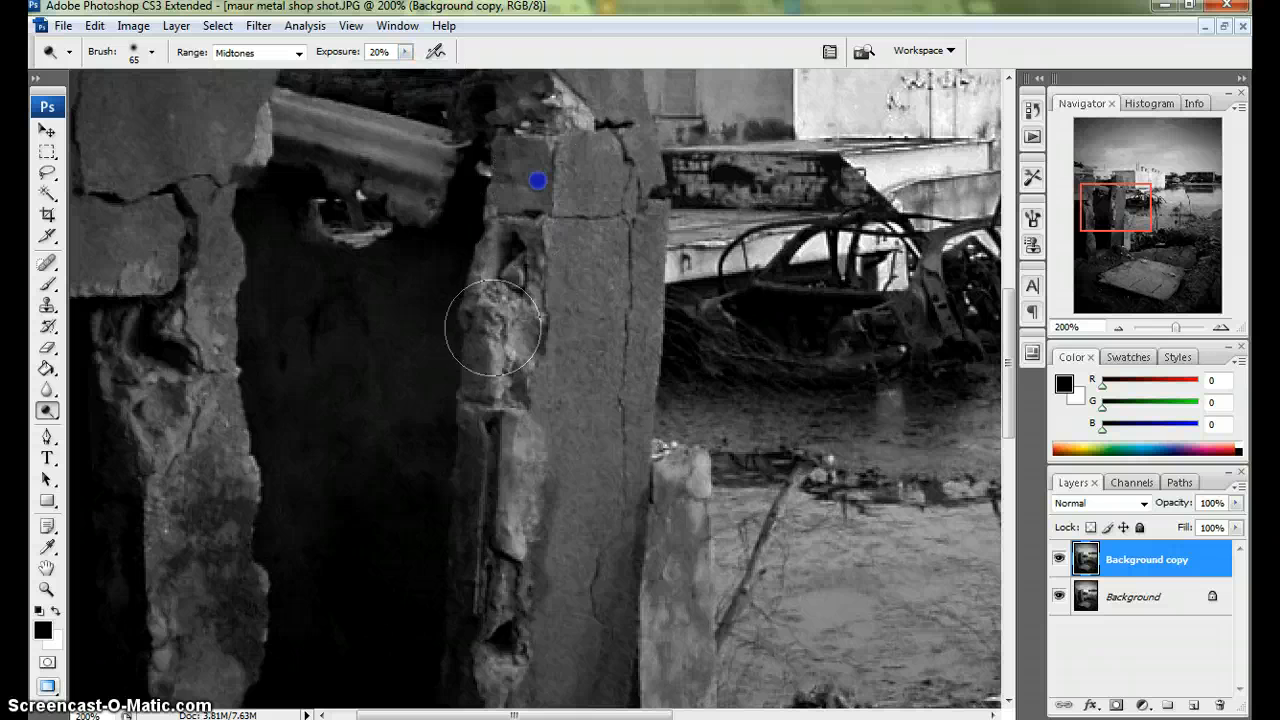
mouse_move(486, 408)
left_mouse_down()
mouse_move(494, 617)
mouse_move(483, 610)
left_mouse_up()
left_click_drag(611, 641, 645, 371)
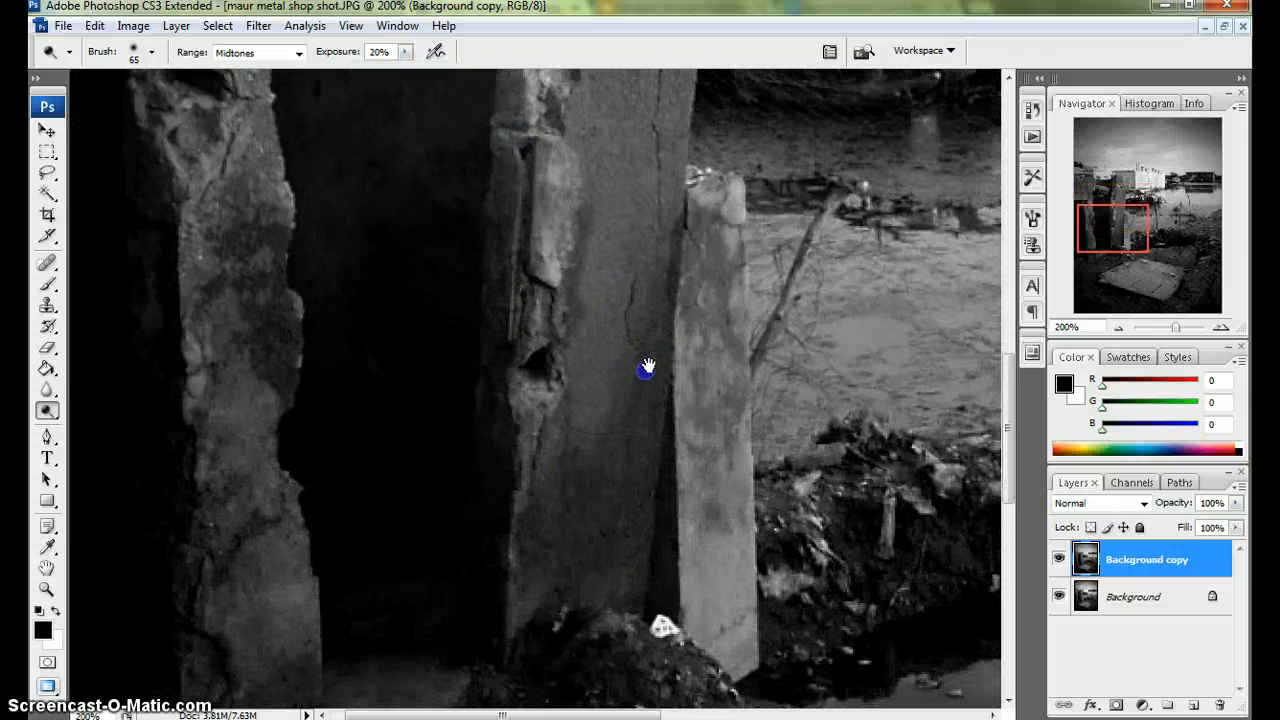
left_click_drag(524, 218, 514, 498)
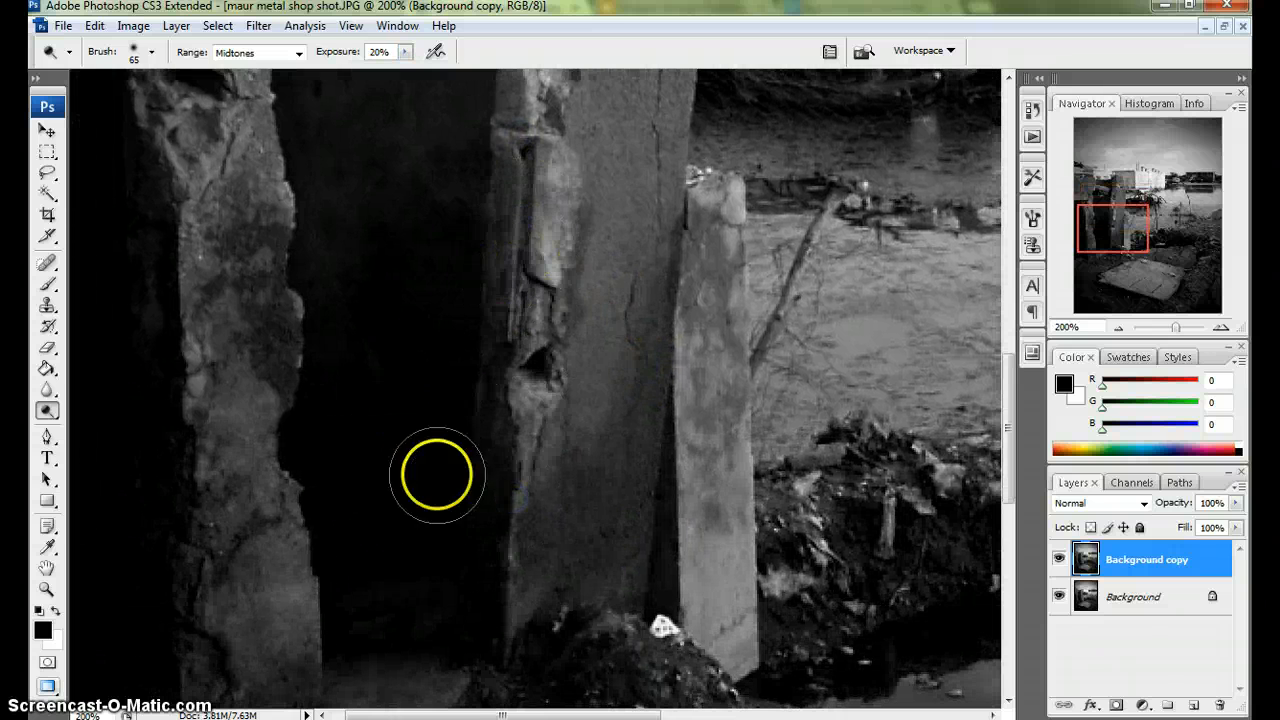
left_click_drag(748, 452, 744, 657)
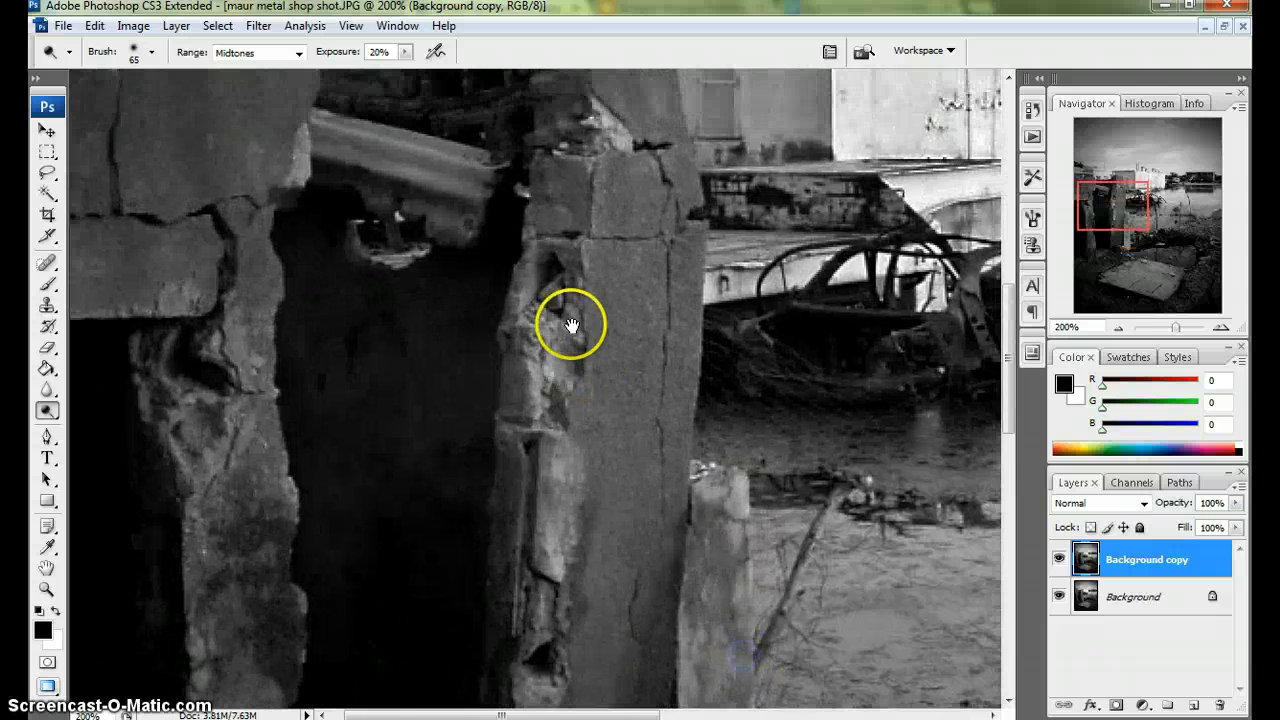
left_click_drag(571, 325, 611, 485)
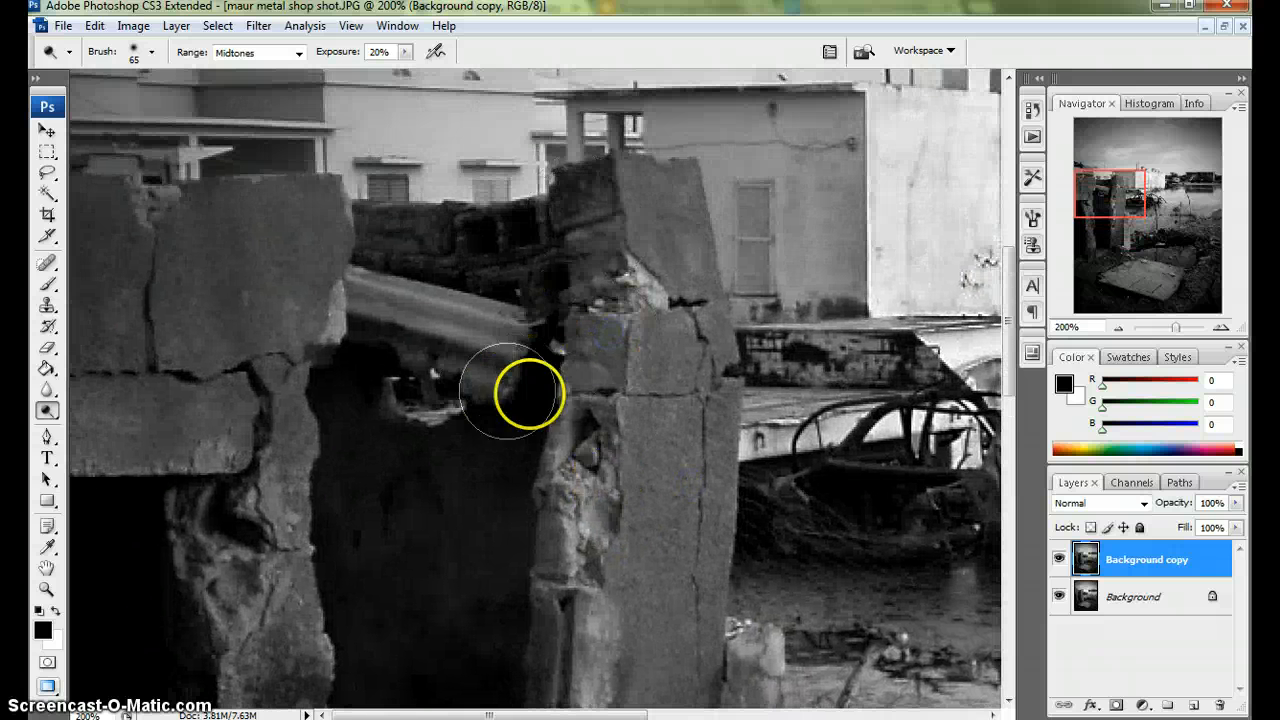
left_click_drag(896, 558, 520, 463)
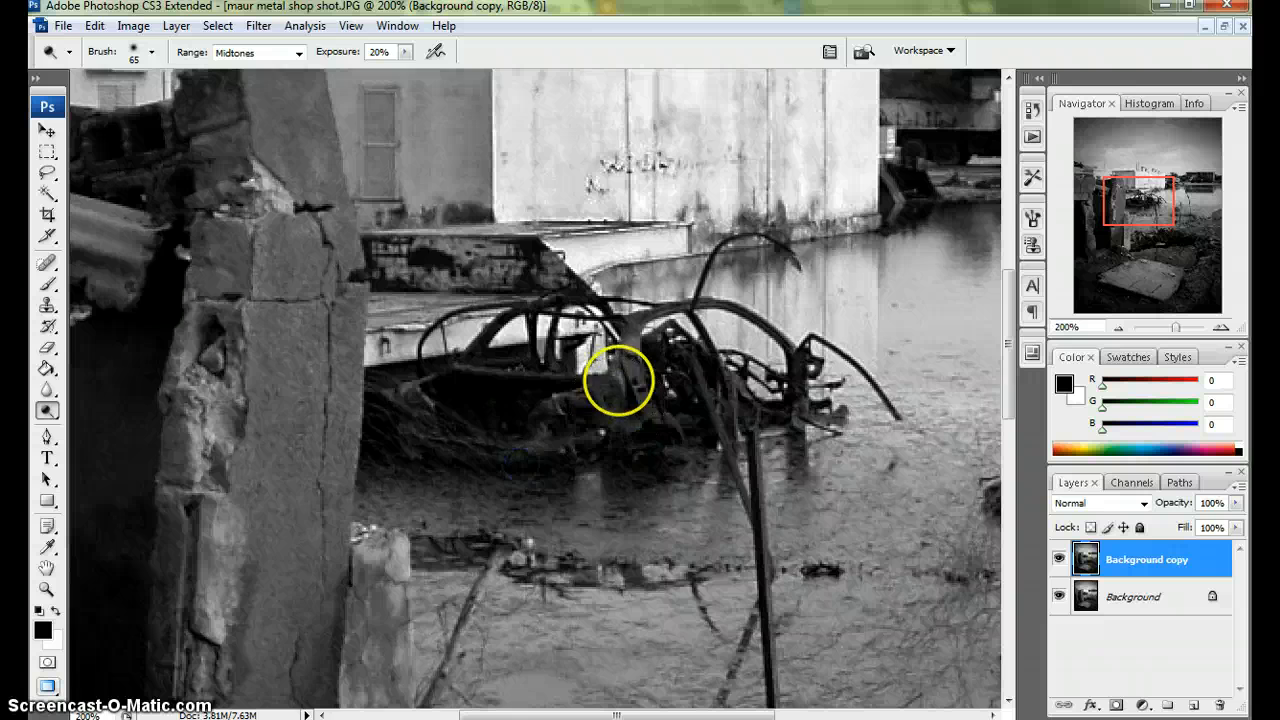
left_click_drag(635, 233, 629, 545)
left_click_drag(355, 430, 639, 430)
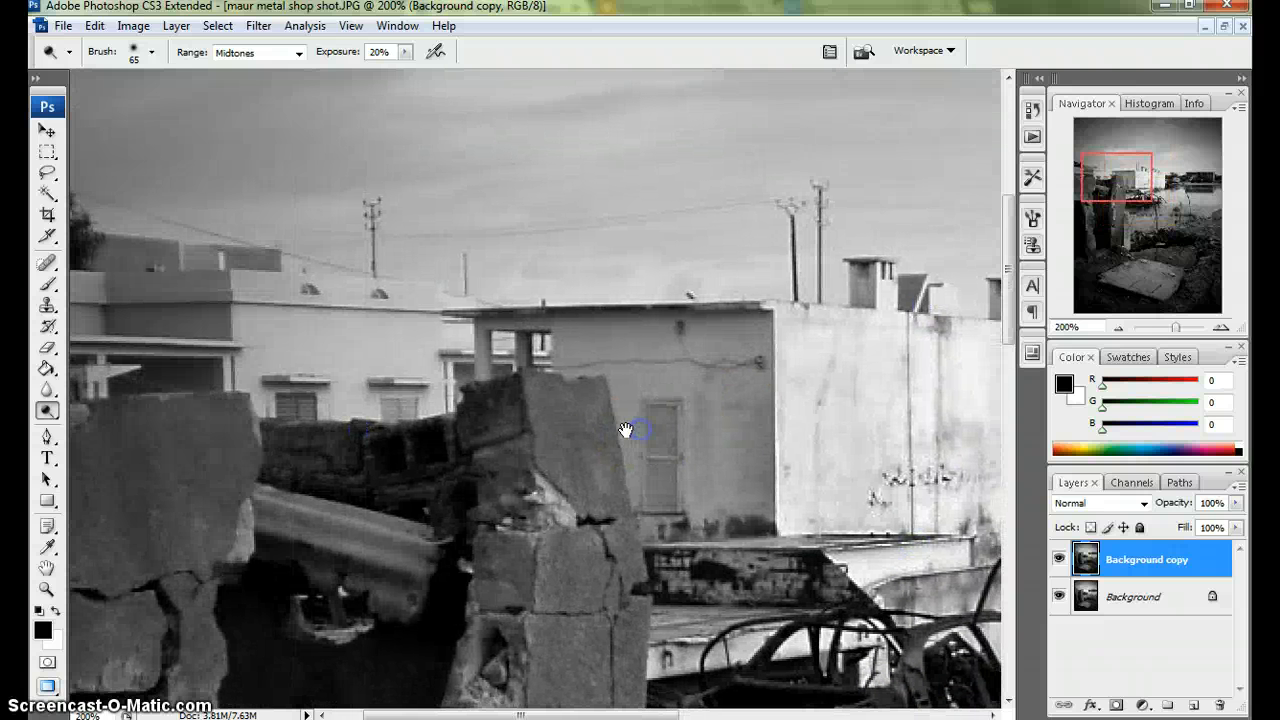
- Dodge the white building's shaded wall near its roof corner and the debris bank behind the puddle at 20% exposure
mouse_move(534, 334)
left_mouse_down()
mouse_move(523, 323)
mouse_move(578, 333)
left_mouse_up()
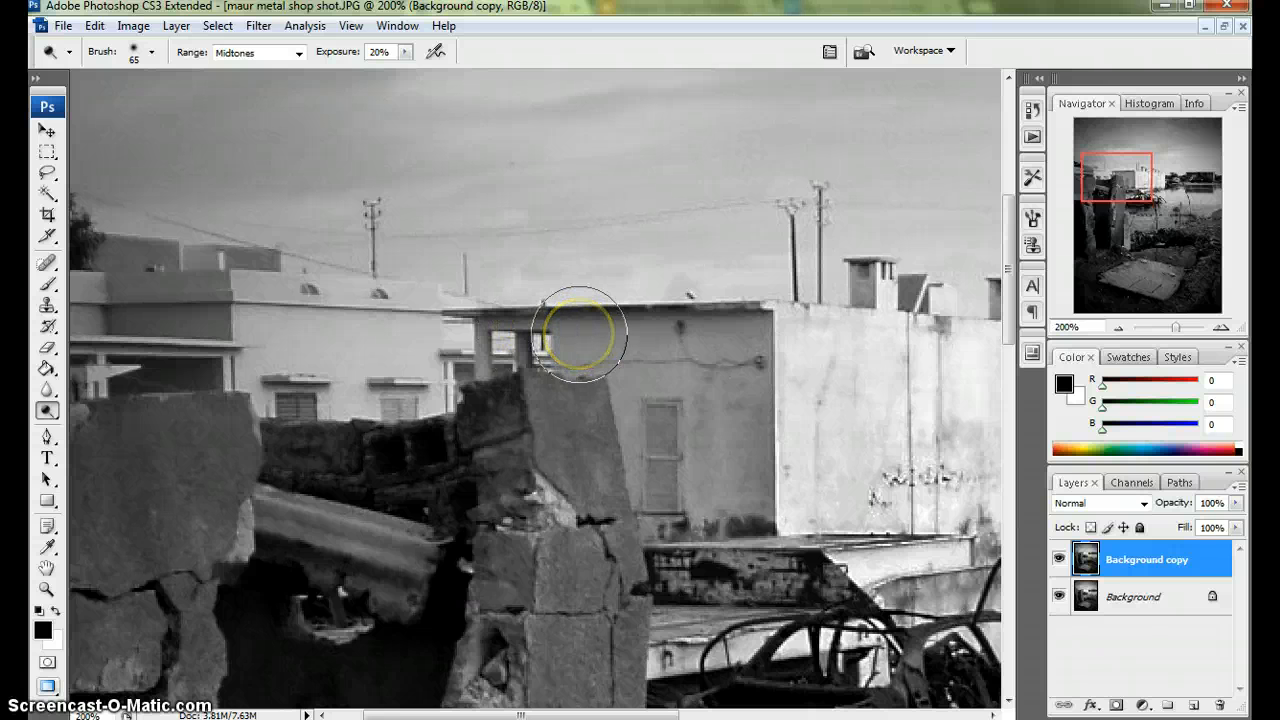
left_click_drag(794, 571, 596, 215)
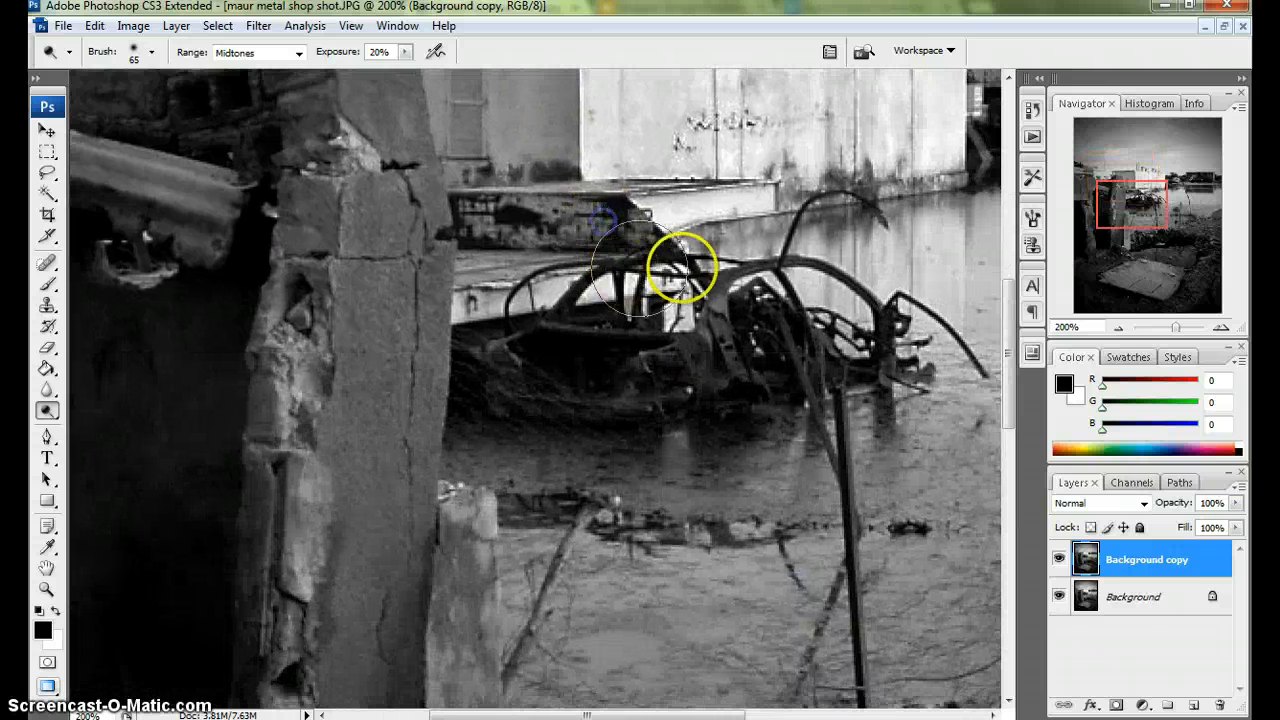
left_click_drag(836, 412, 620, 302)
left_click_drag(757, 514, 763, 208)
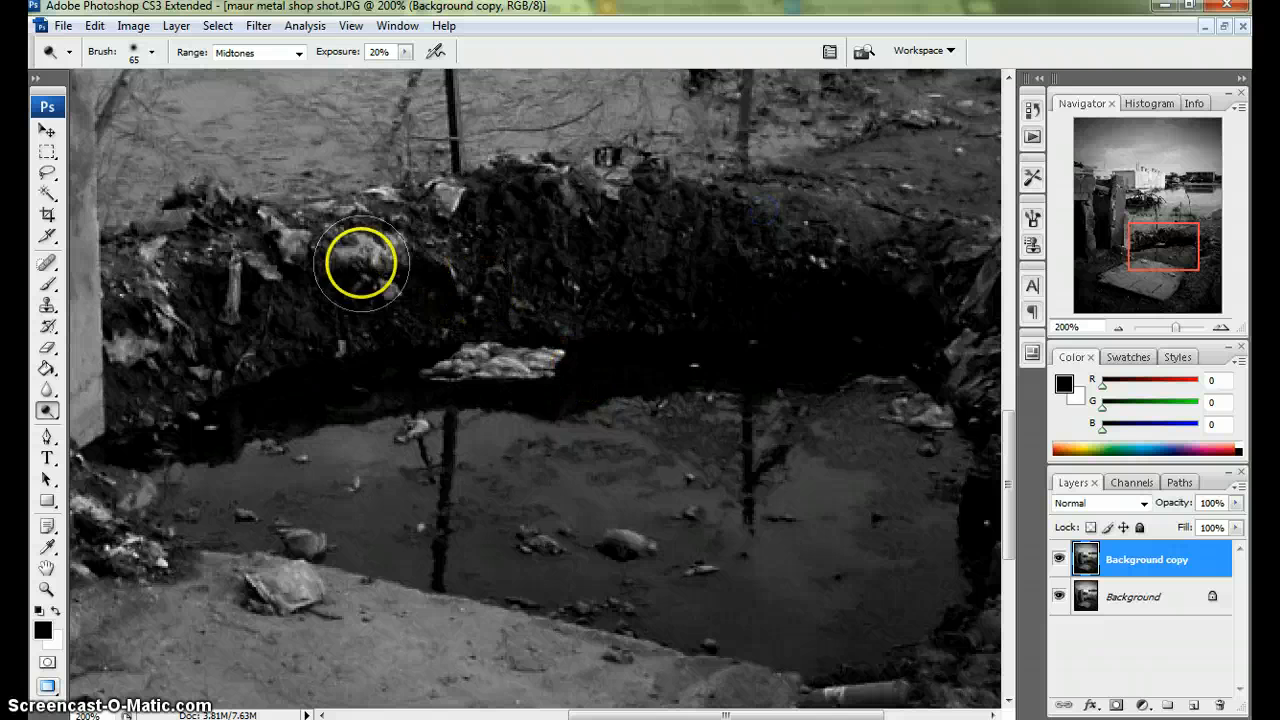
mouse_move(145, 271)
left_mouse_down()
mouse_move(546, 204)
mouse_move(710, 208)
mouse_move(833, 235)
mouse_move(905, 275)
left_mouse_up()
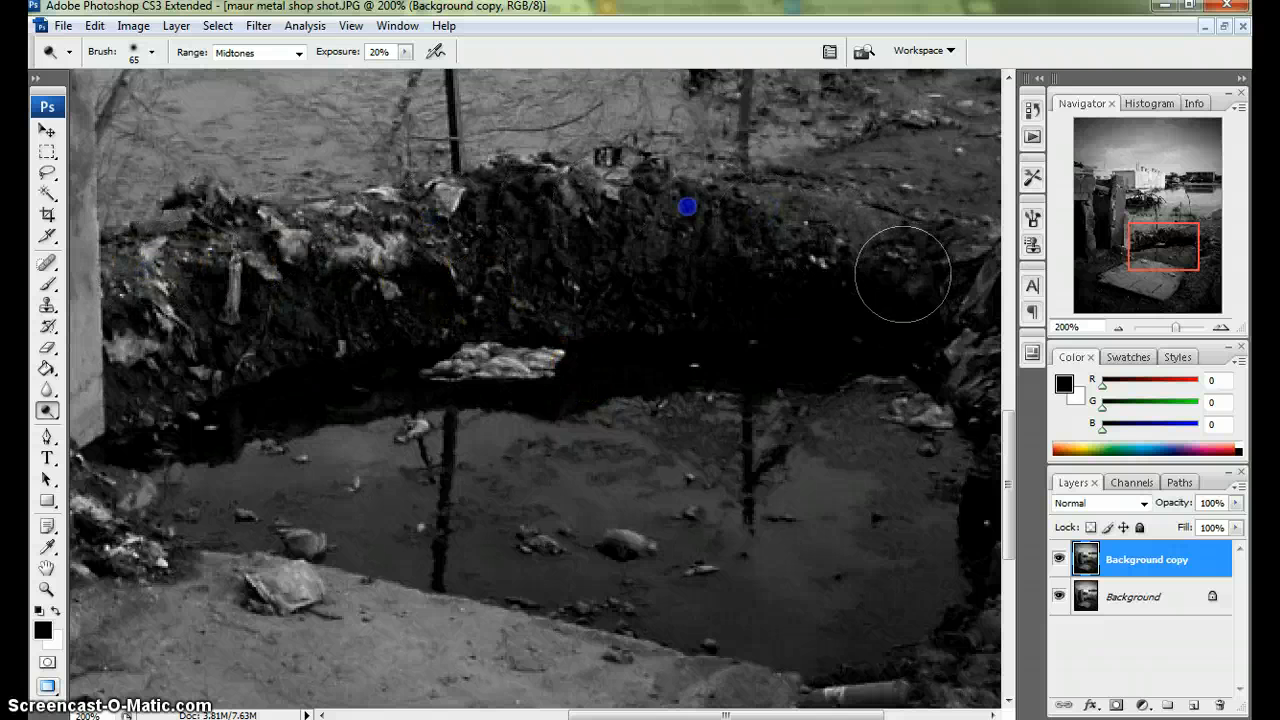
left_click_drag(120, 311, 414, 277)
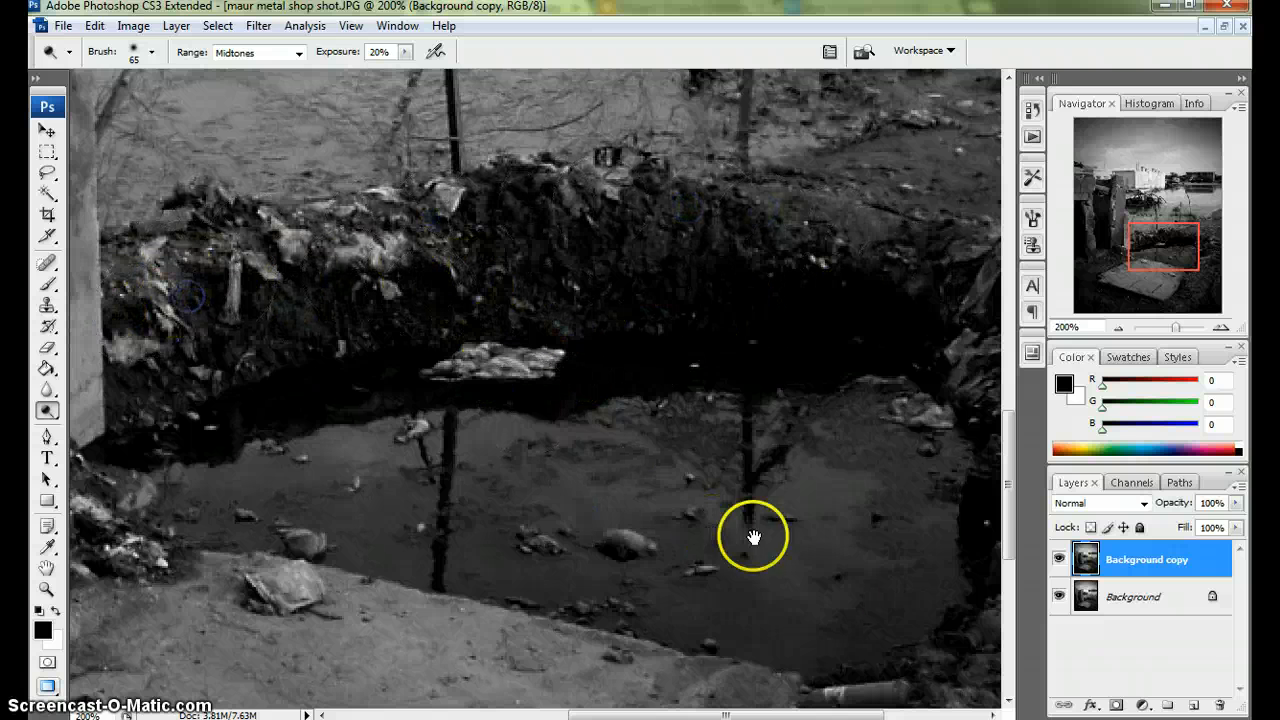
- Dodge the concrete slab's dark front edge and the rim of its square panel in the foreground
mouse_move(753, 540)
left_mouse_down()
mouse_move(485, 285)
mouse_move(454, 220)
left_mouse_up()
mouse_move(430, 540)
left_mouse_down()
mouse_move(771, 263)
mouse_move(827, 278)
left_mouse_up()
left_click_drag(423, 534, 808, 591)
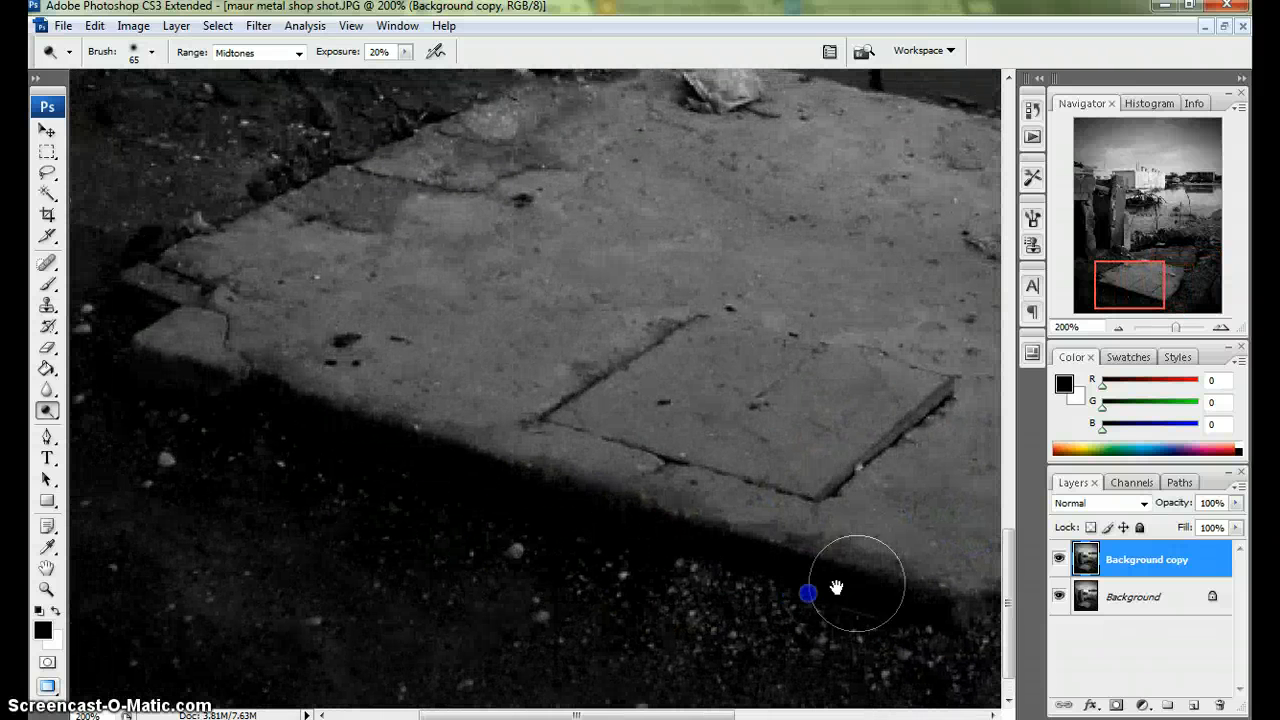
mouse_move(929, 586)
left_mouse_down()
mouse_move(337, 360)
mouse_move(446, 414)
mouse_move(922, 550)
left_mouse_up()
mouse_move(816, 465)
left_mouse_down()
mouse_move(886, 420)
mouse_move(734, 349)
mouse_move(871, 360)
left_mouse_up()
left_click_drag(954, 566, 484, 514)
left_click_drag(908, 558, 878, 557)
left_click_drag(588, 479, 720, 264)
- Examine the whole photo and compare it with Background copy hidden and shown
key("ctrl+minus")
key("ctrl+minus")
key("ctrl+minus")
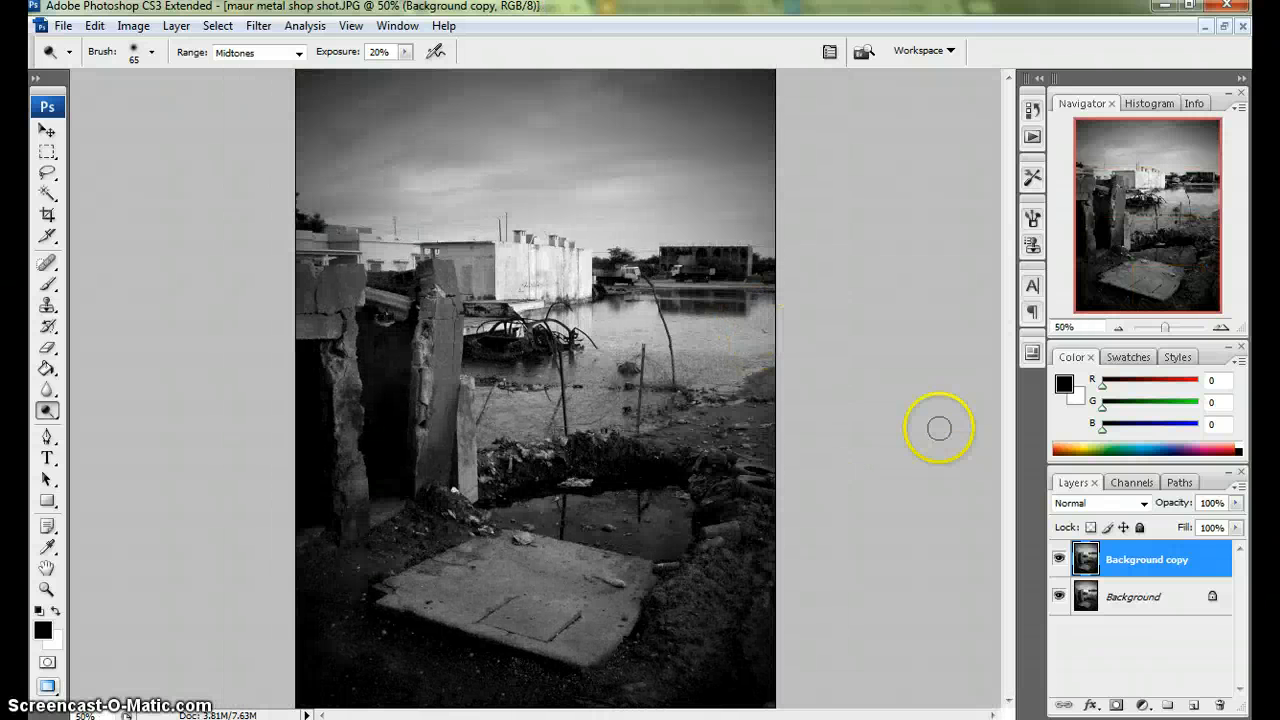
left_click(1060, 560)
left_click(1060, 561)
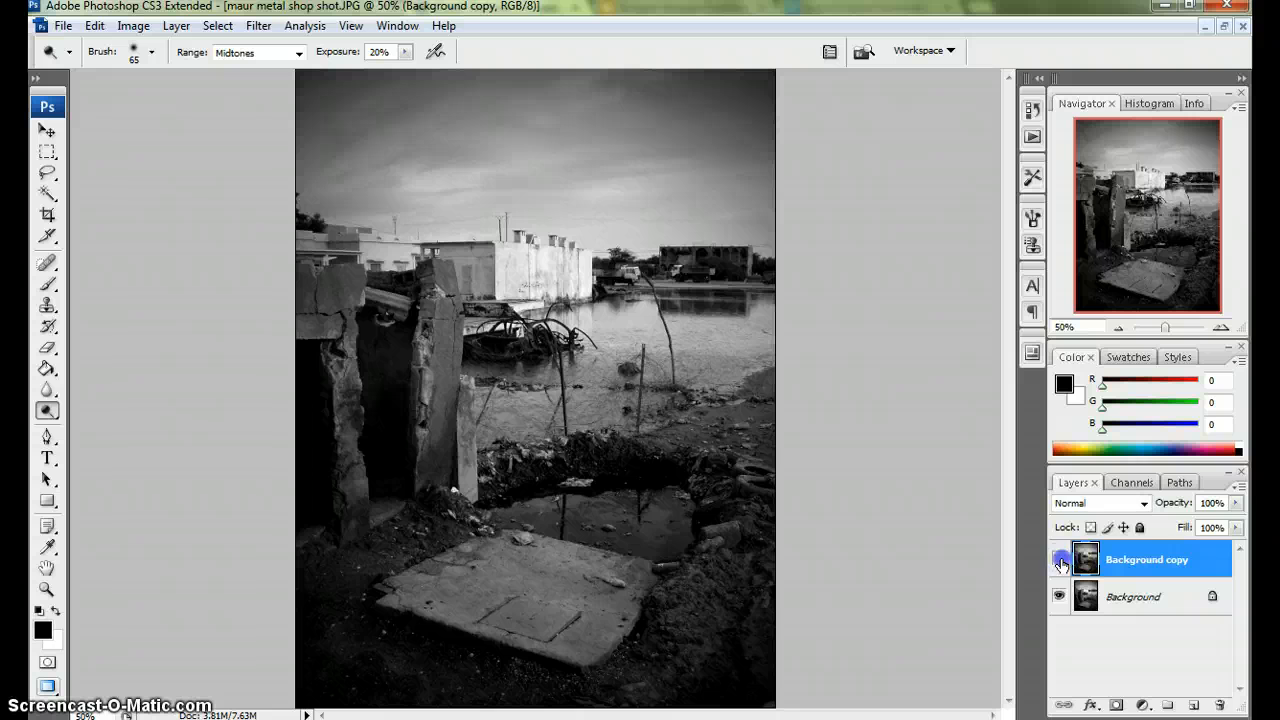
left_click(1060, 561)
left_click(1060, 561)
left_click(1060, 561)
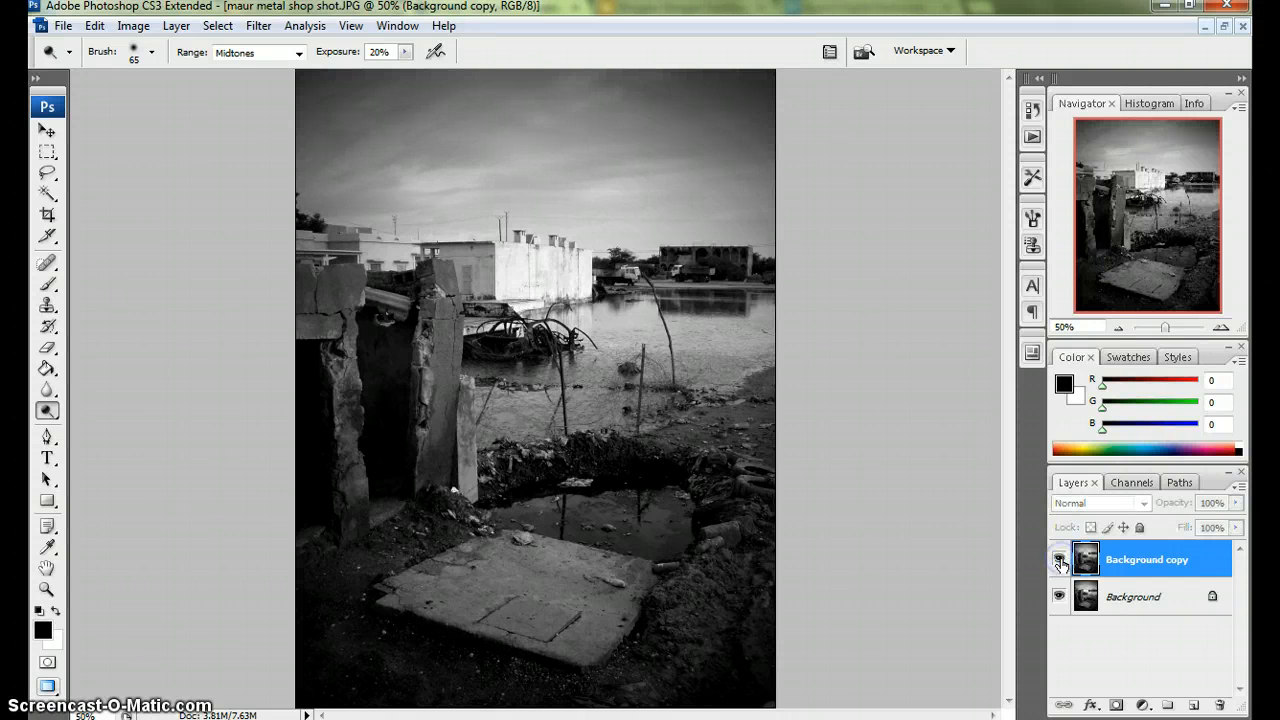
left_click(1060, 561)
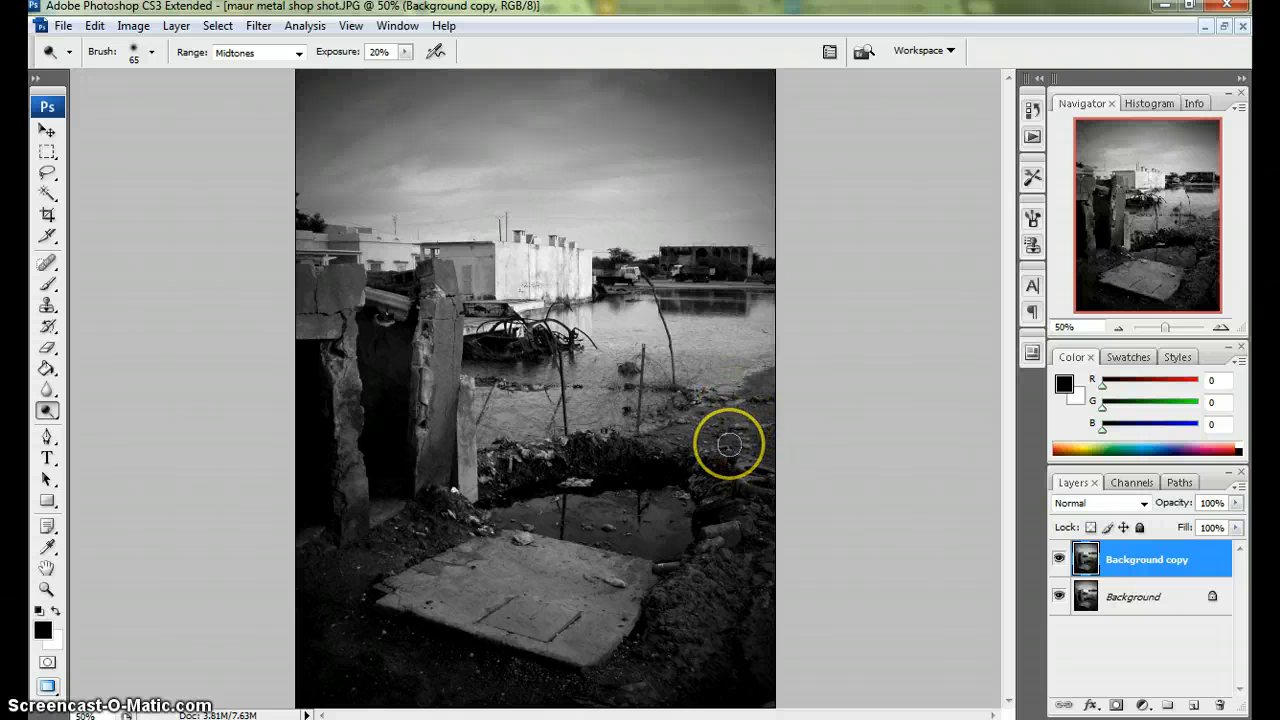
- Dodge the dark wall, the dirt and rocks beside the slab, the rubble at the pillar's base and the short post
left_click_drag(324, 351, 336, 388)
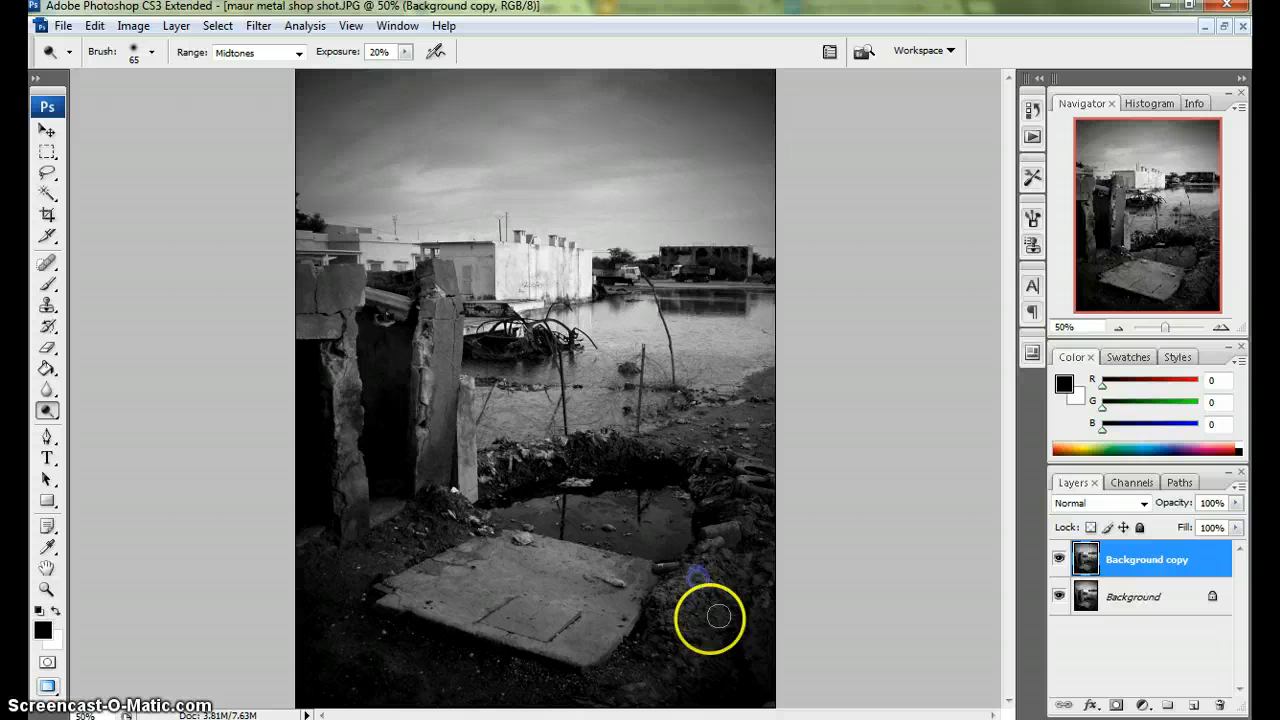
left_click_drag(719, 616, 671, 632)
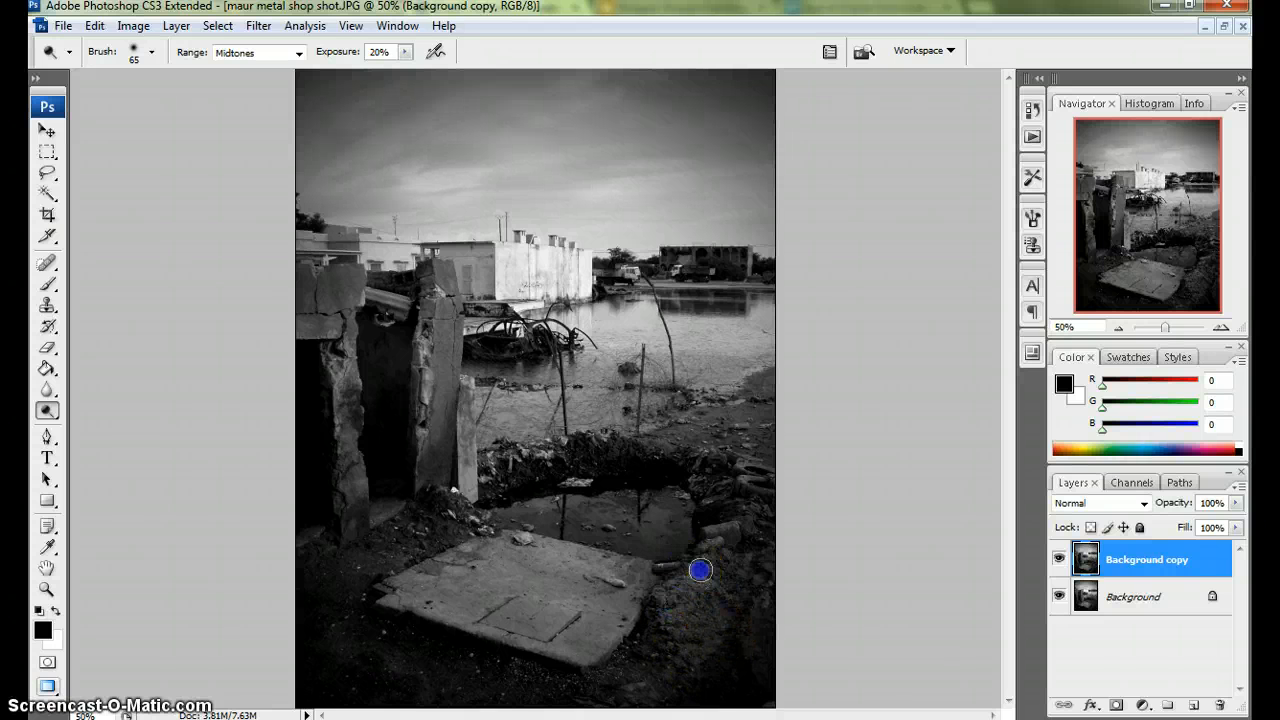
left_click_drag(749, 518, 755, 484)
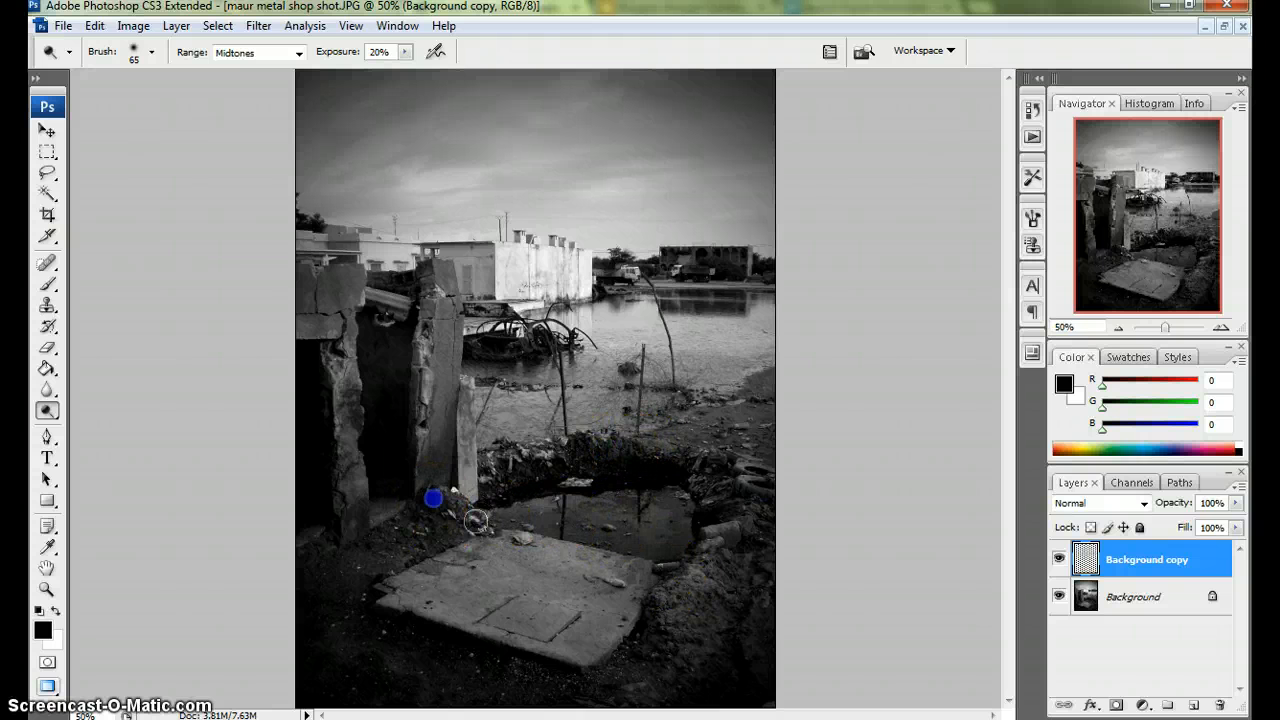
left_click_drag(475, 521, 445, 511)
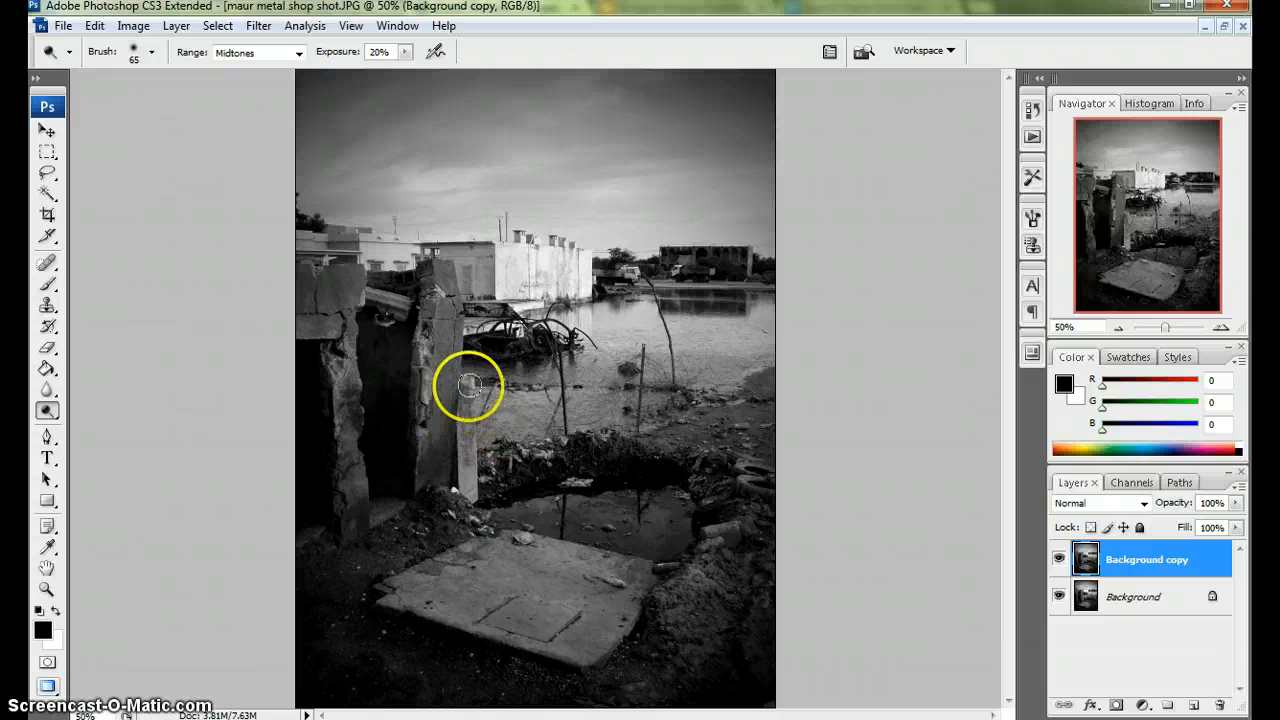
left_click_drag(468, 384, 475, 494)
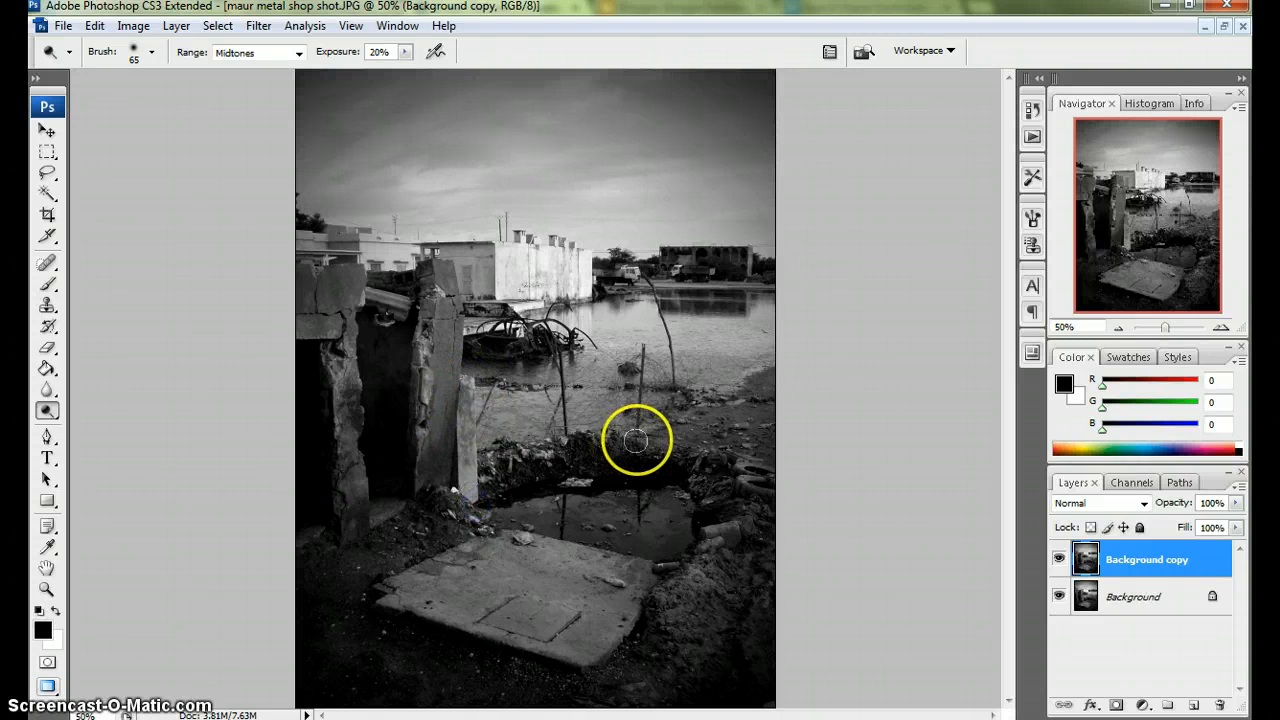
- Compare the latest dodging against the underlying Background layer by toggling Background copy
left_click(1059, 560)
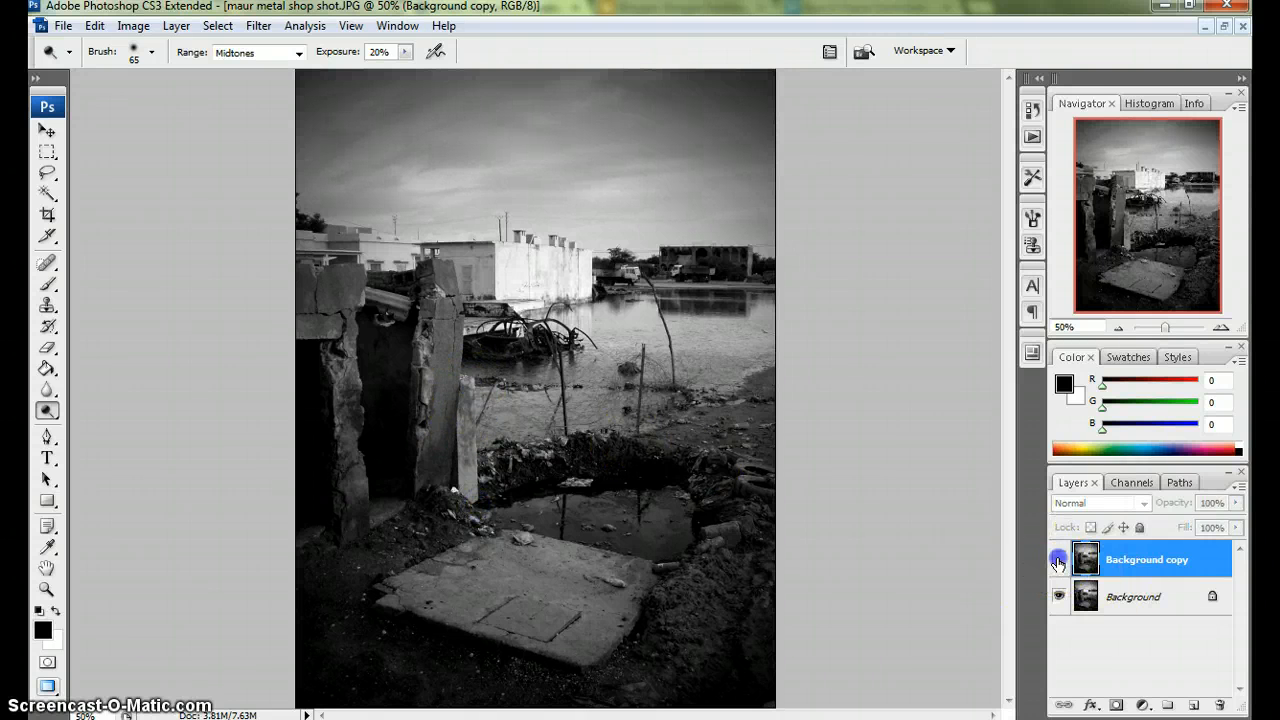
left_click(1059, 562)
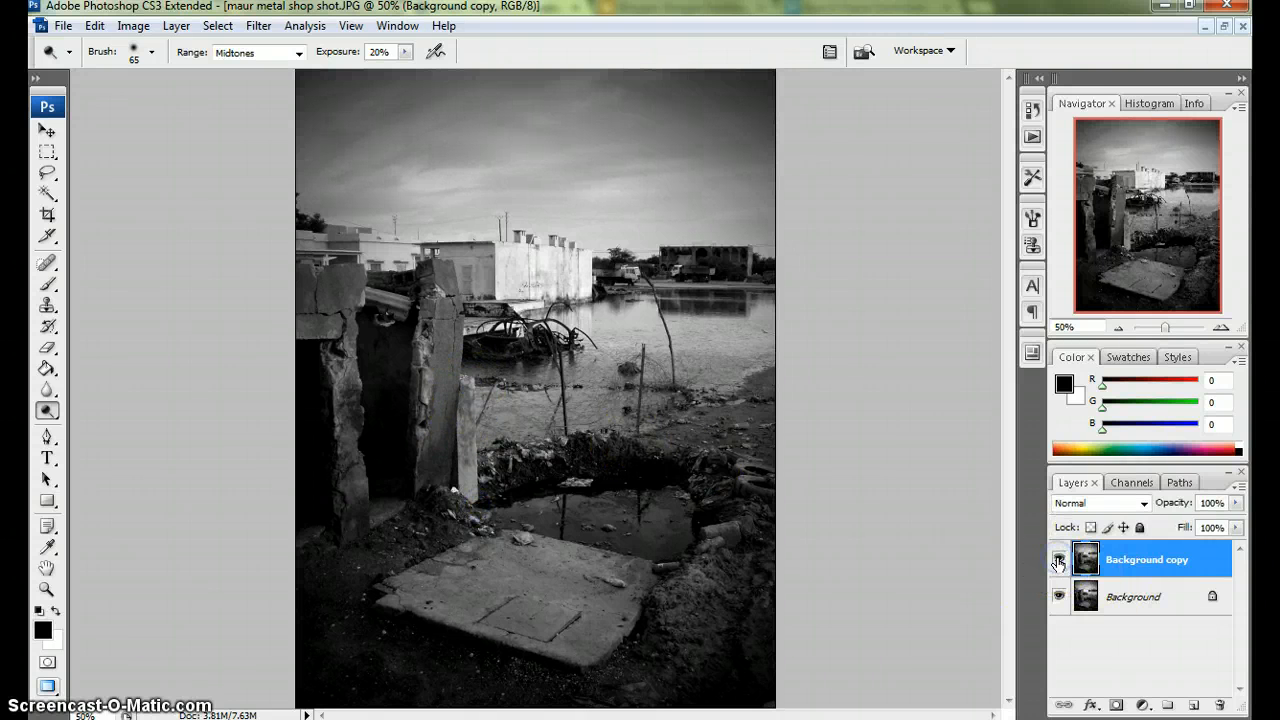
right_click(1133, 565)
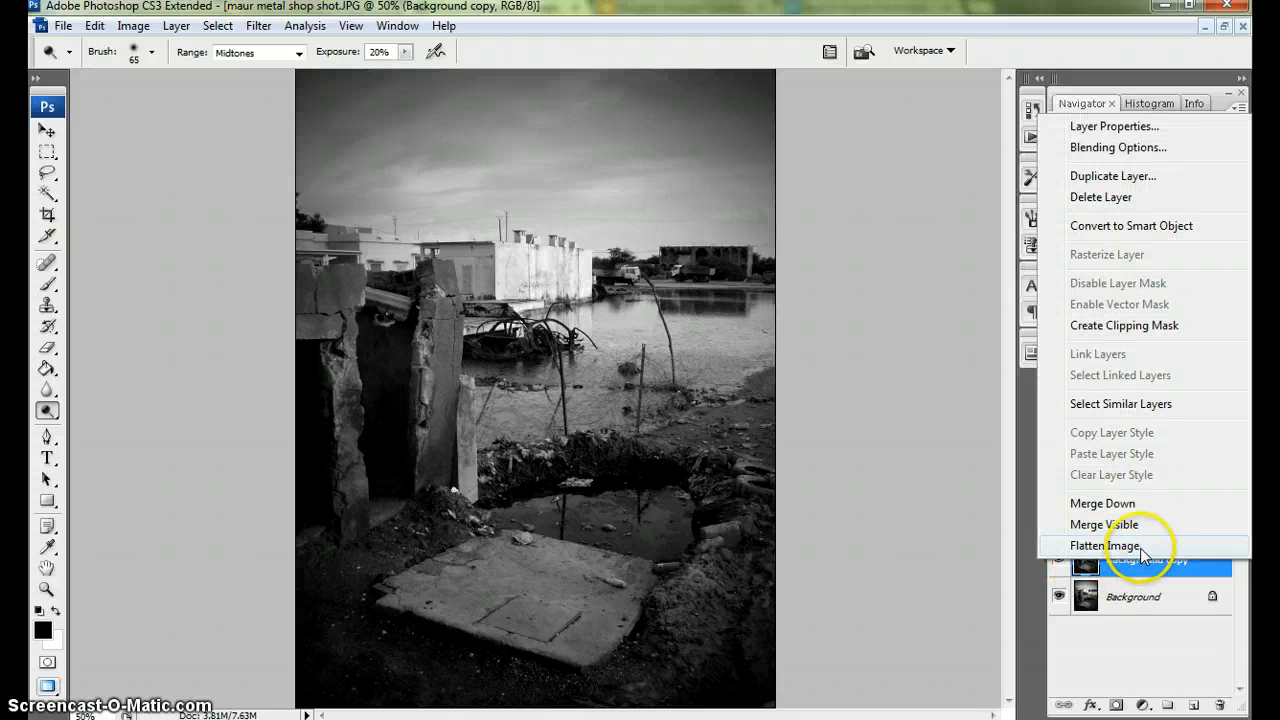
left_click(1160, 628)
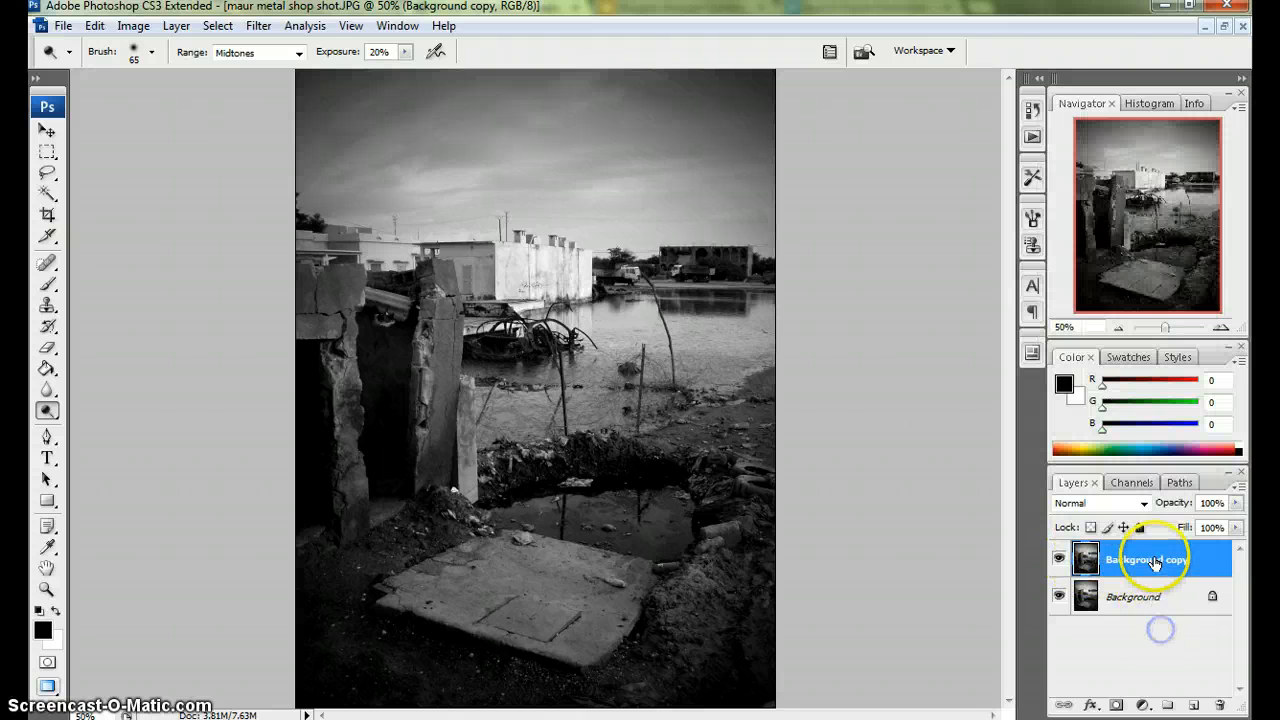
- Copy the dodged Background copy layer into lastnamedigitaldarkroom and place it in the blank area beside the small photos
left_click(1224, 26)
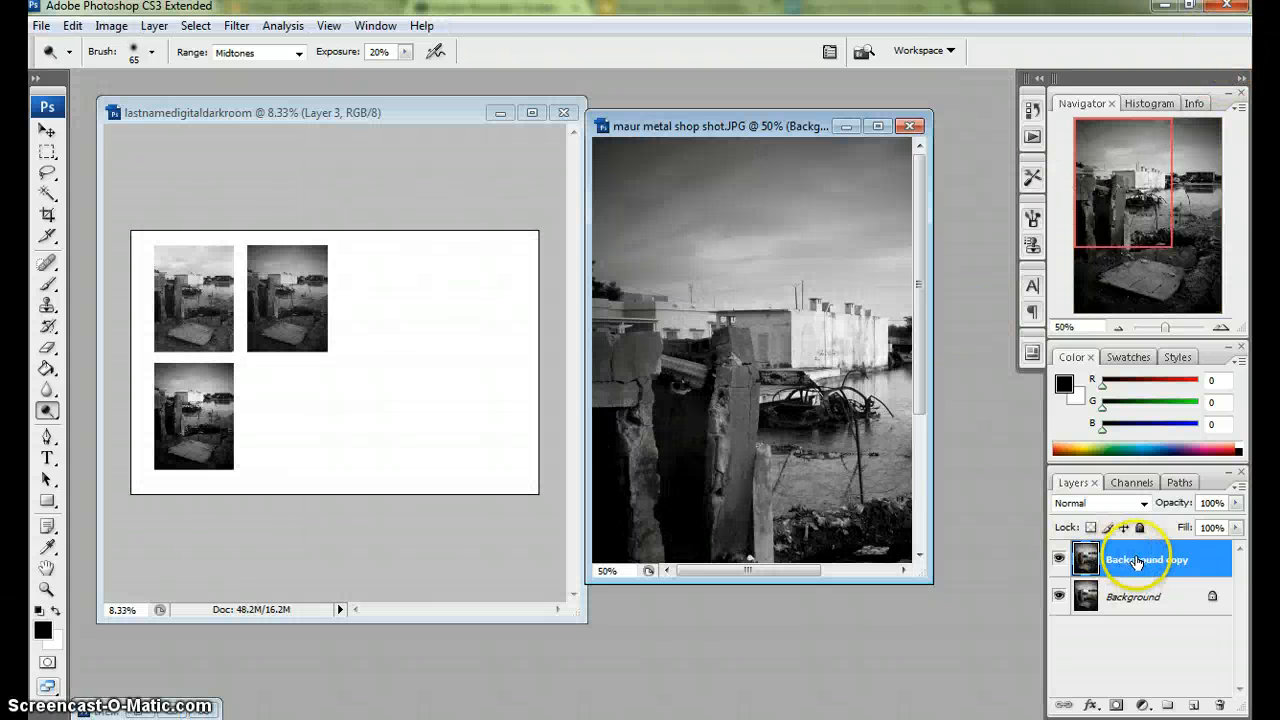
left_click(47, 130)
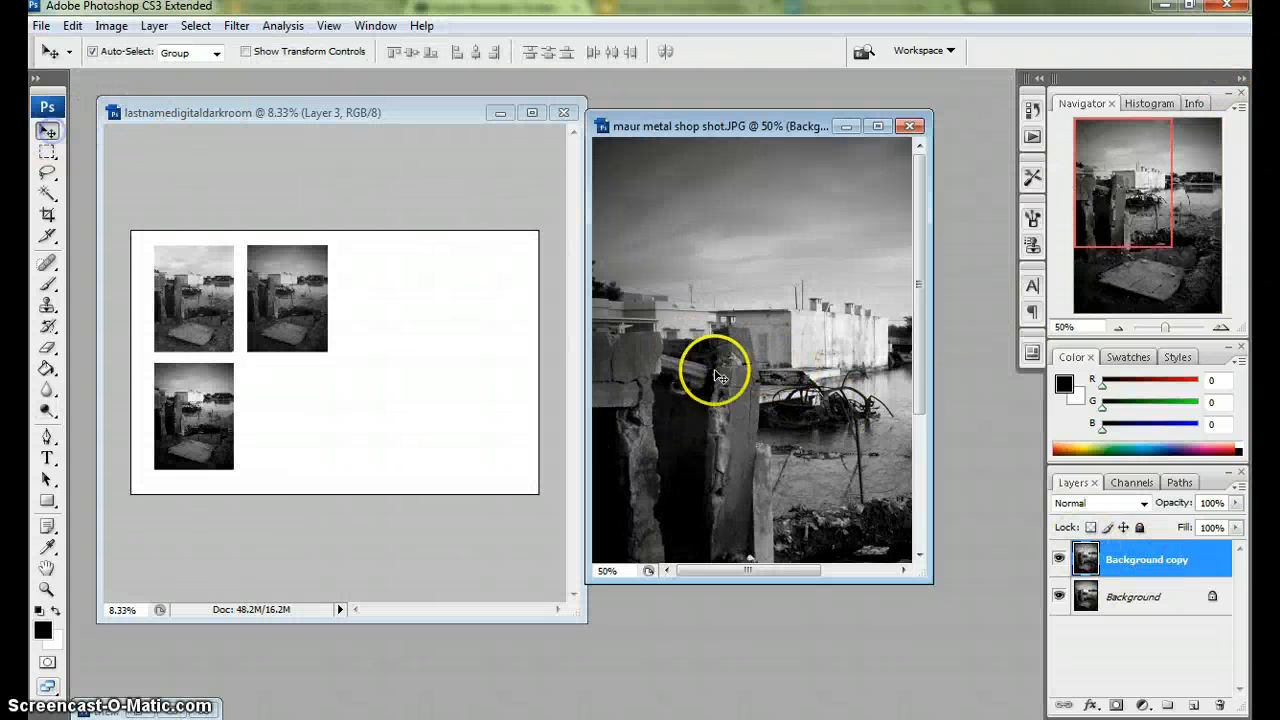
left_click_drag(716, 376, 299, 409)
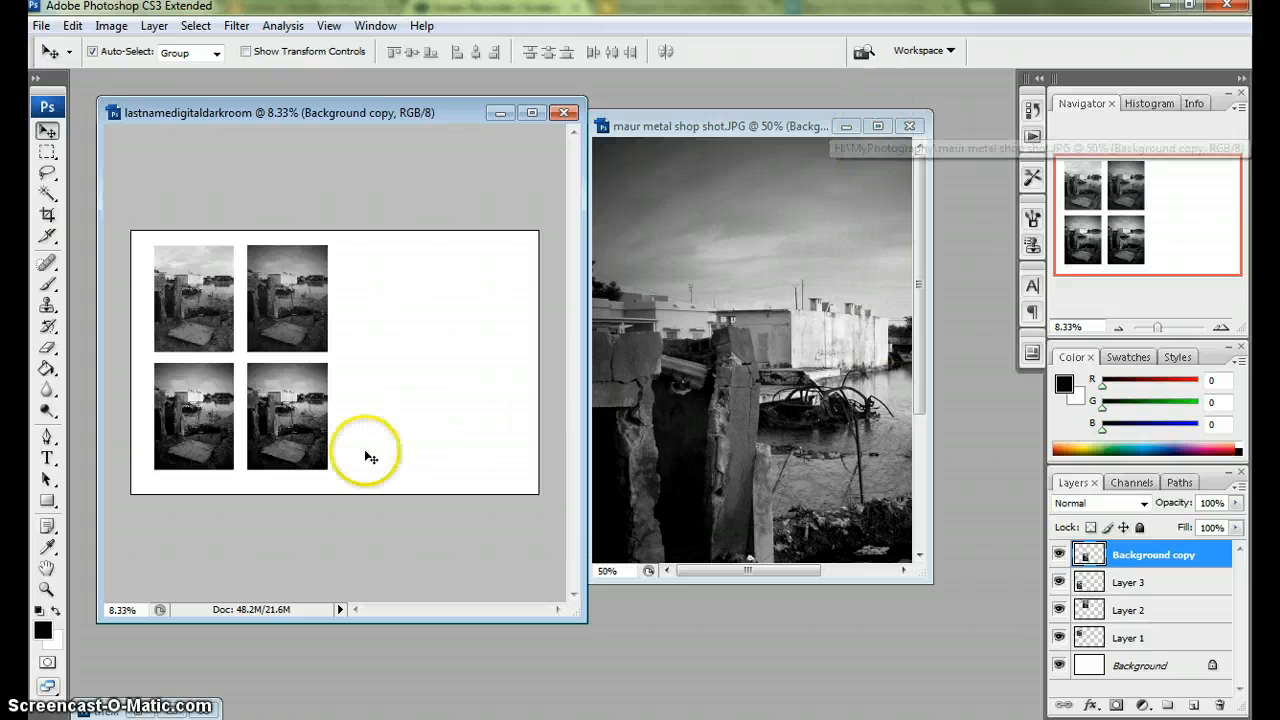
left_click_drag(245, 413, 388, 297)
- Scale the new copy proportionally to 212.6% so it spans both rows, and shift it slightly toward the small photos
key("ctrl+t")
left_click_drag(435, 350, 437, 357)
left_click_drag(524, 469, 524, 470)
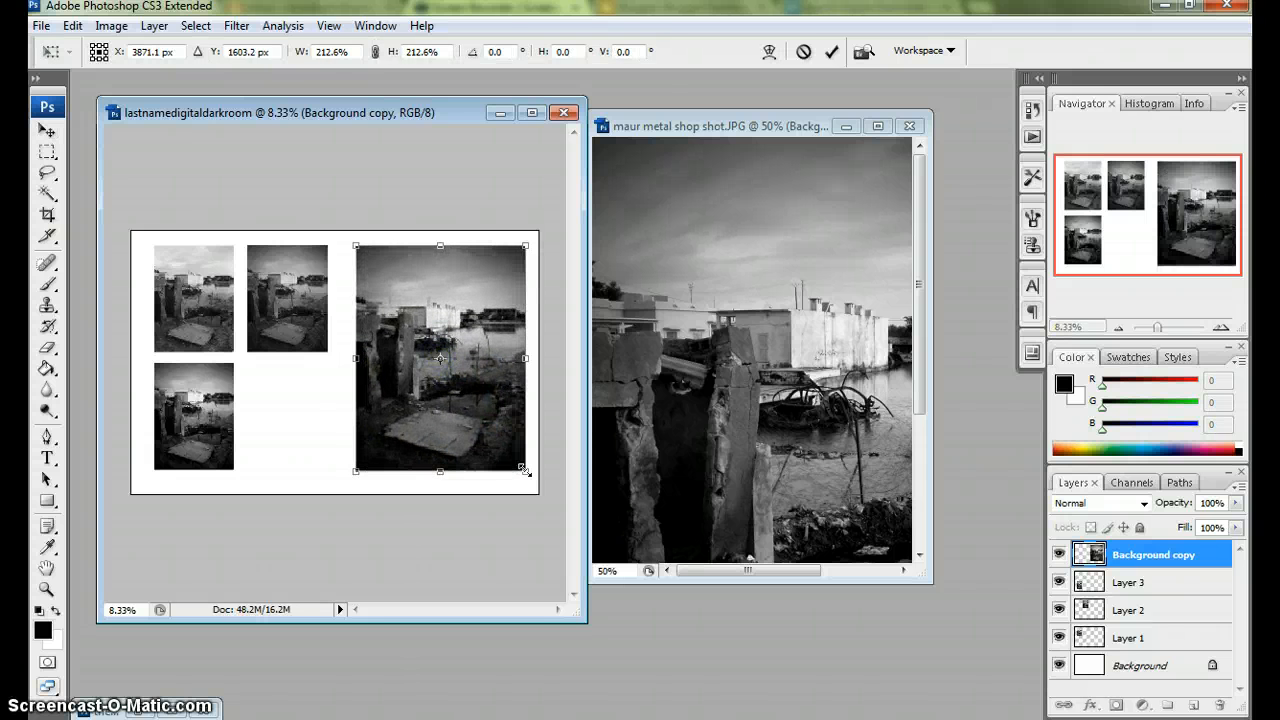
key("Return")
left_click_drag(487, 423, 474, 425)
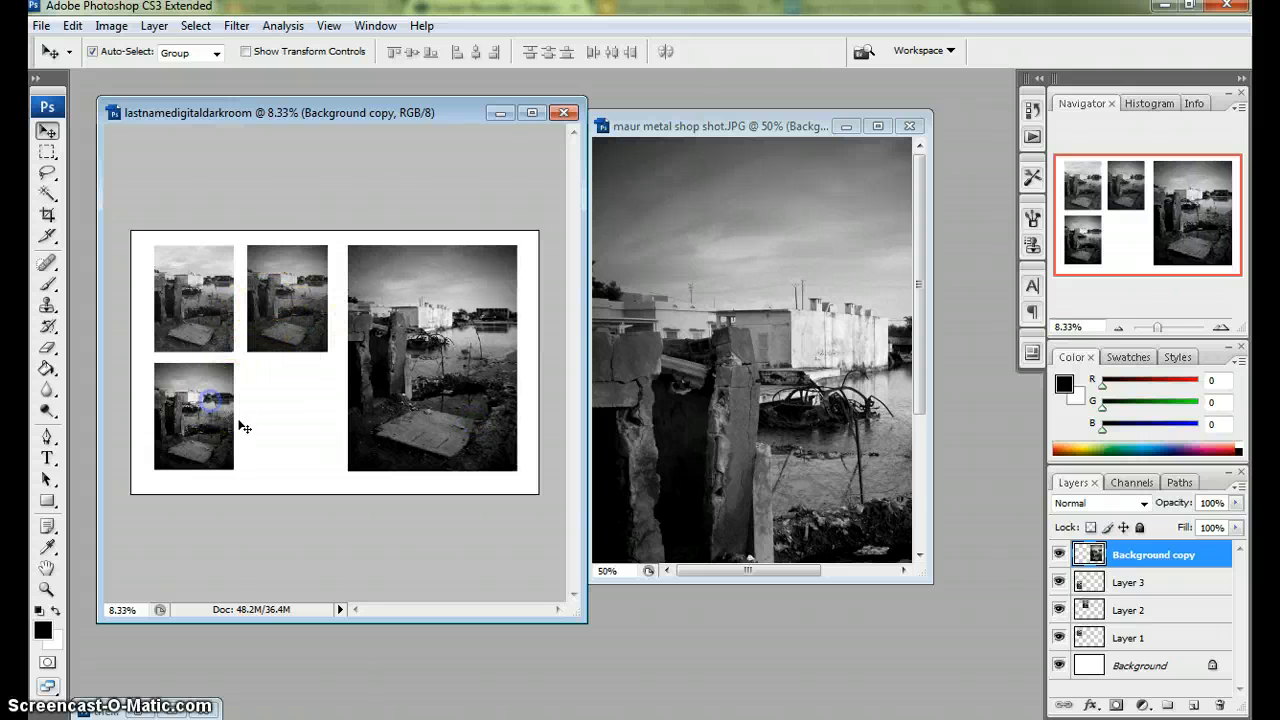
- Shift Layer 3 to the lower row's second slot, Layer 2 to its first slot and Layer 1 to the upper row's second slot
left_click_drag(208, 402, 301, 405)
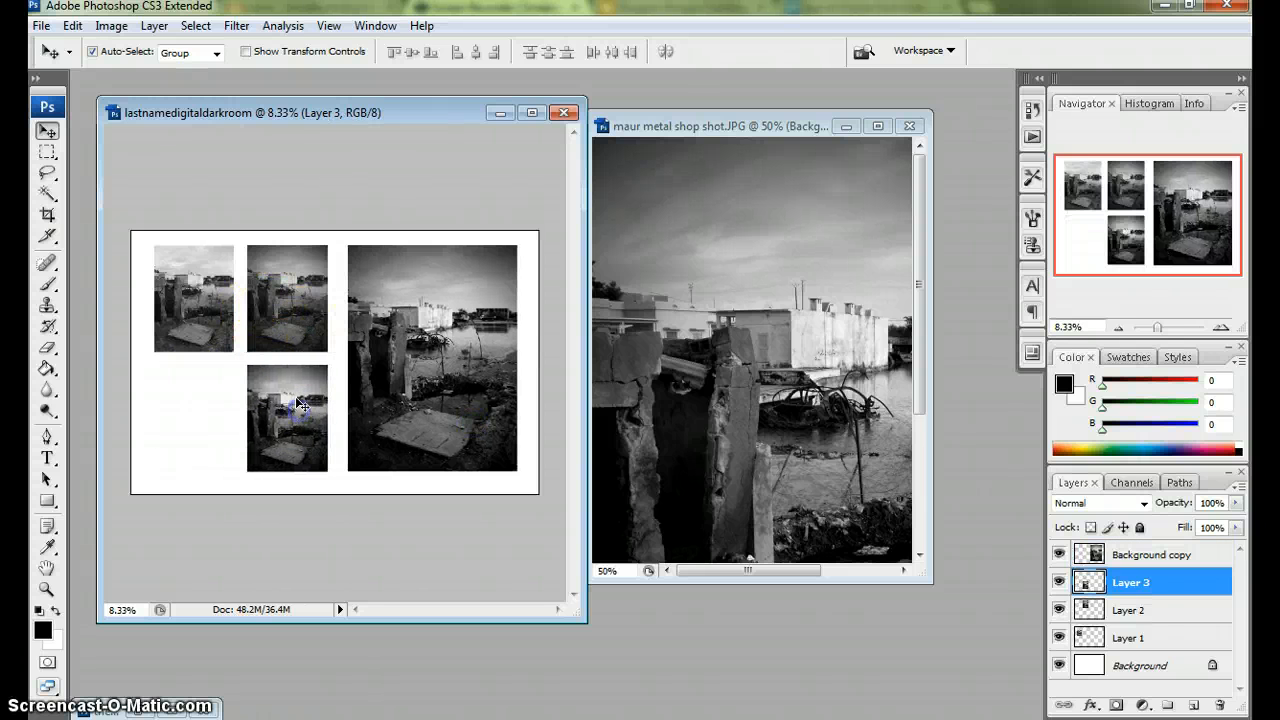
left_click_drag(290, 292, 194, 414)
left_click_drag(200, 313, 307, 316)
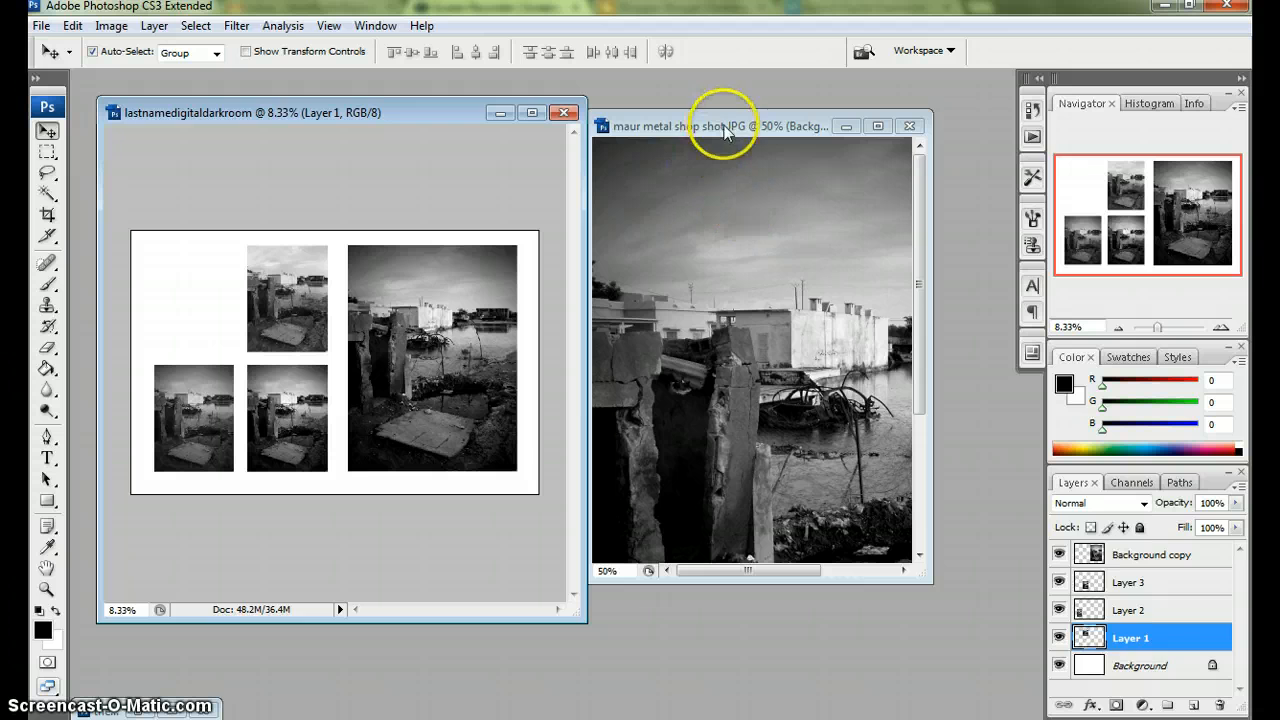
- Revert maur metal shop shot.JPG to its opening snapshot and copy the colour original into the page's empty upper-left slot
left_click_drag(725, 133, 733, 134)
left_click(1034, 110)
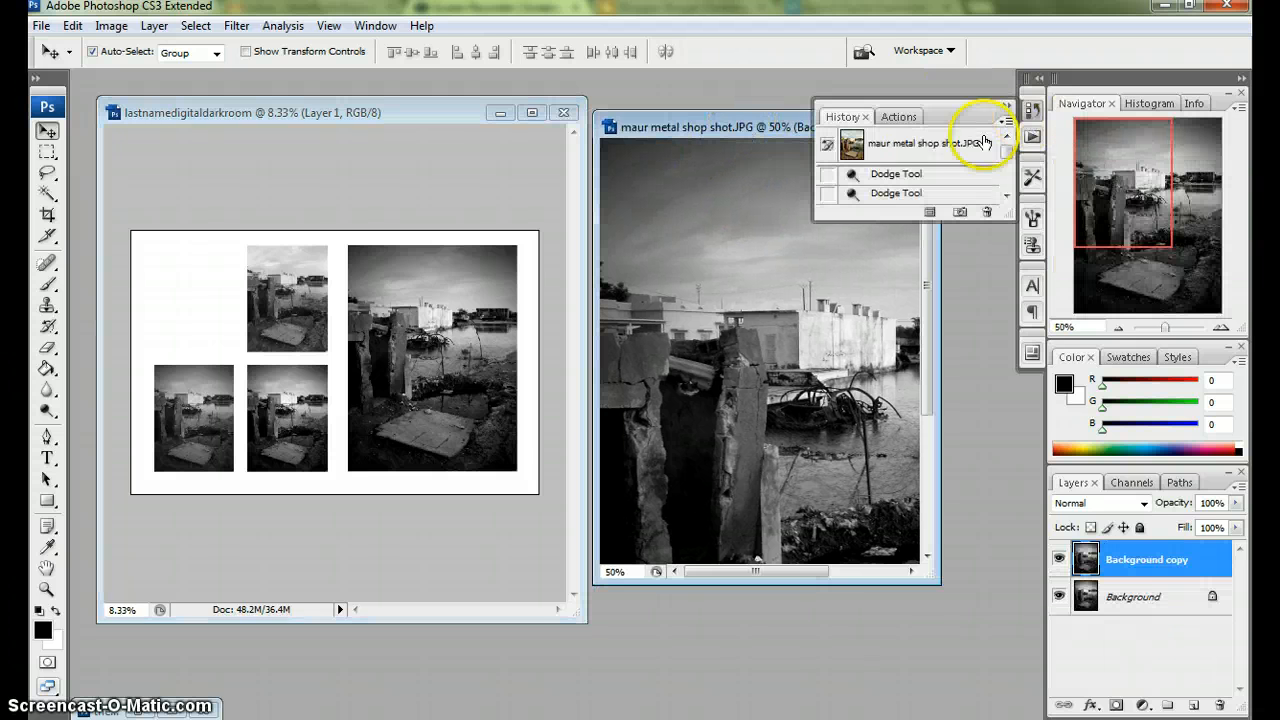
left_click(940, 144)
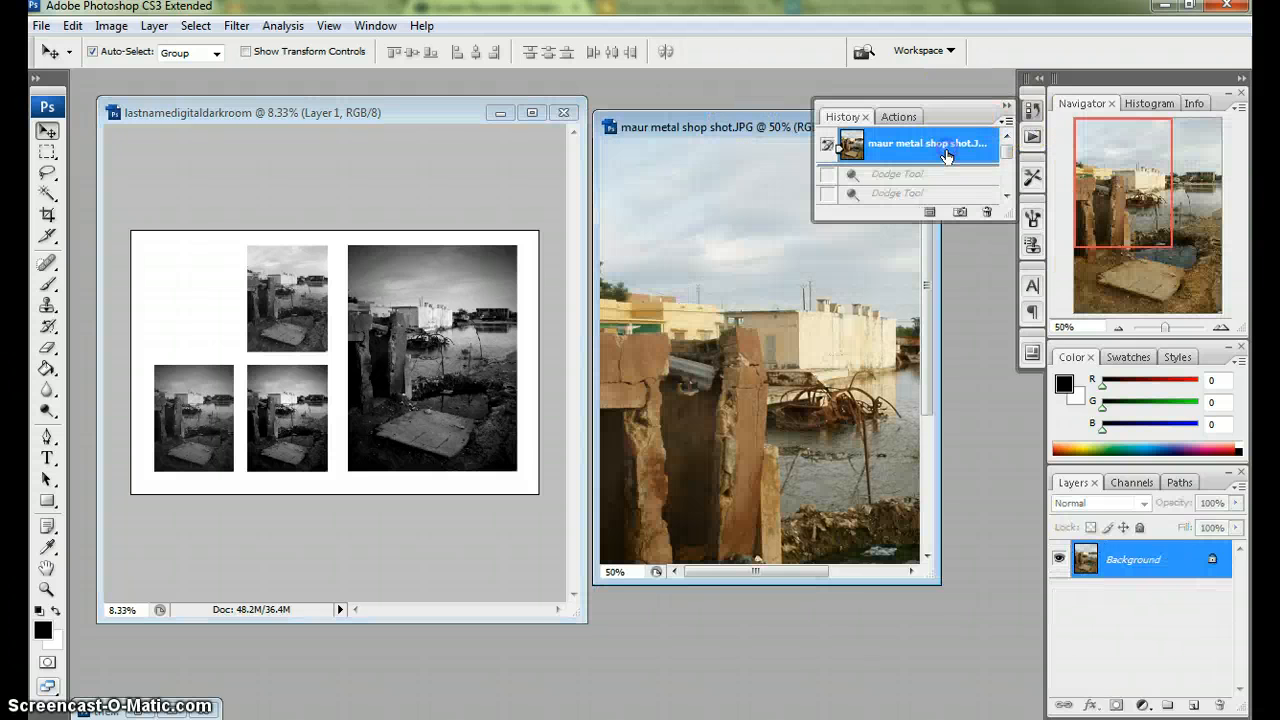
left_click(1001, 108)
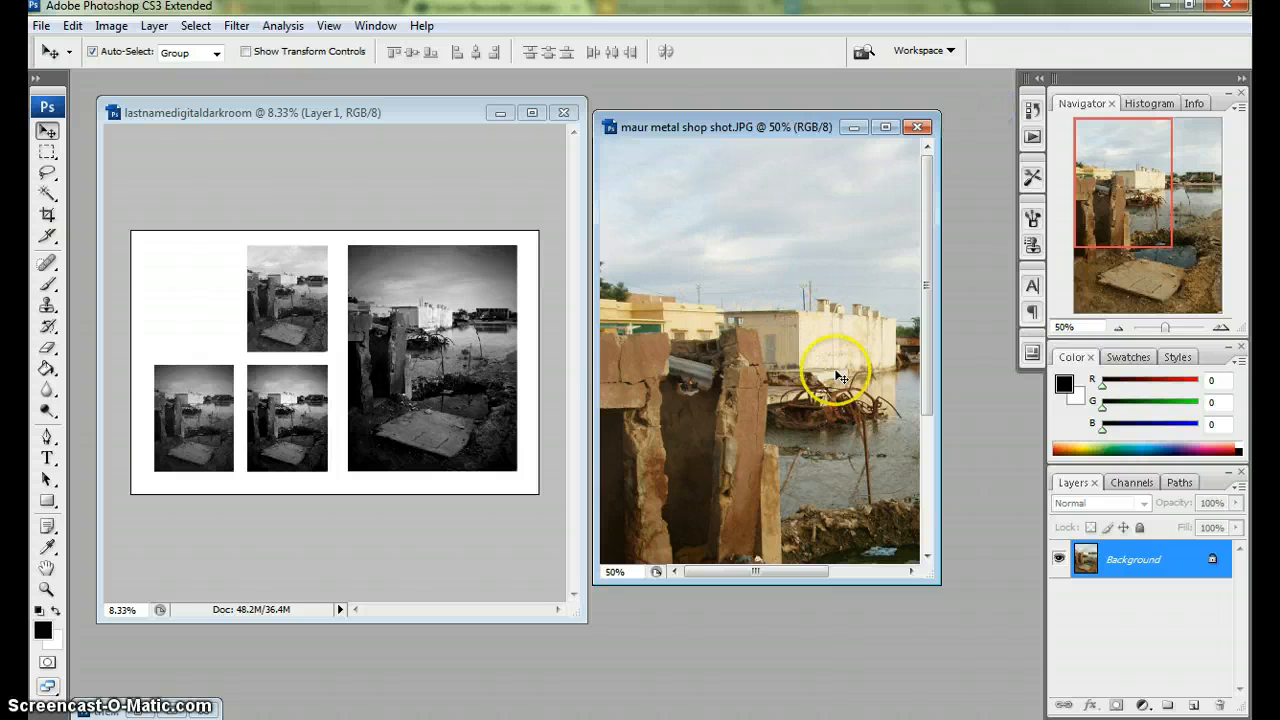
left_click_drag(333, 320, 195, 305)
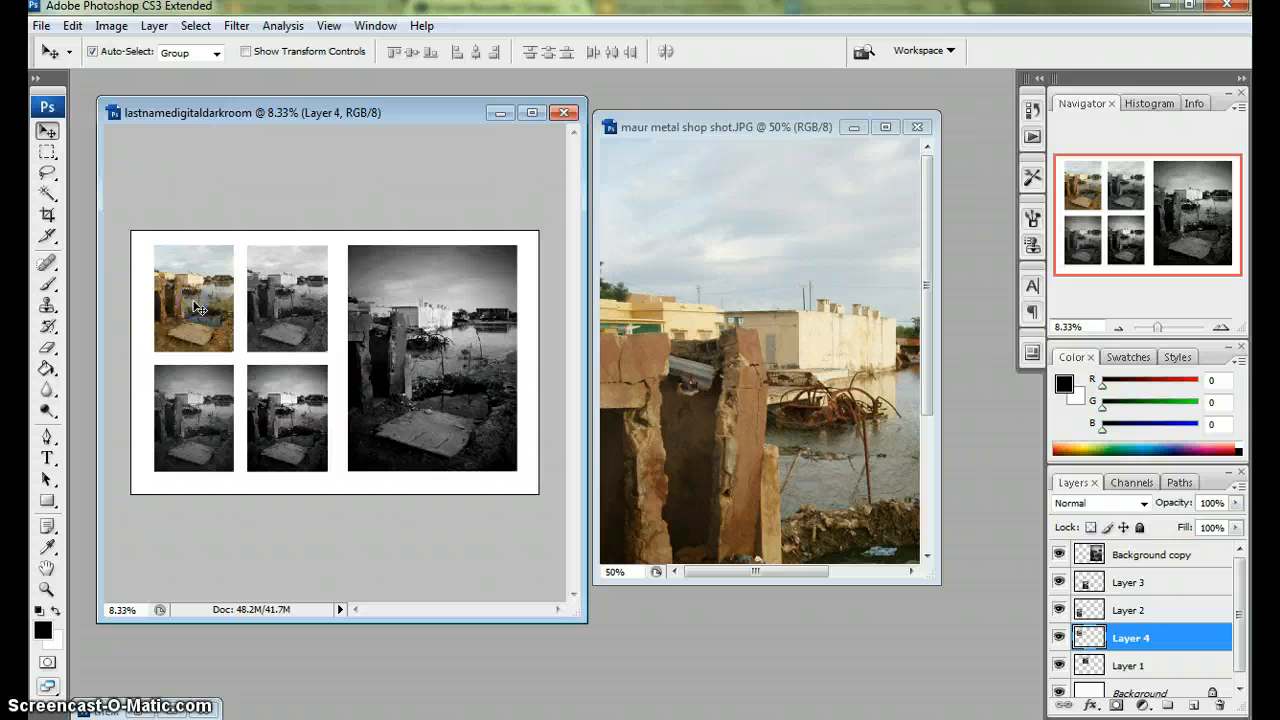
- Add the text "My Name" in black 84.66 pt Orator Std below the large photo
left_click(533, 113)
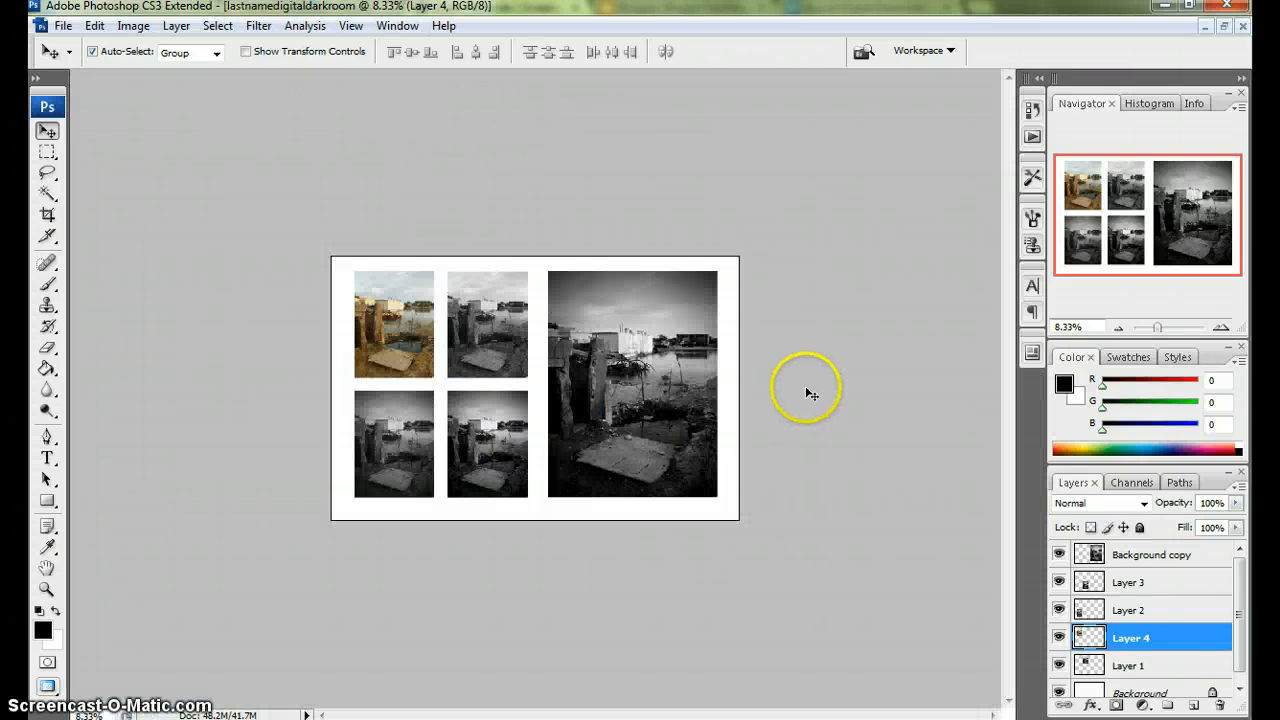
key("ctrl+plus")
key("ctrl+plus")
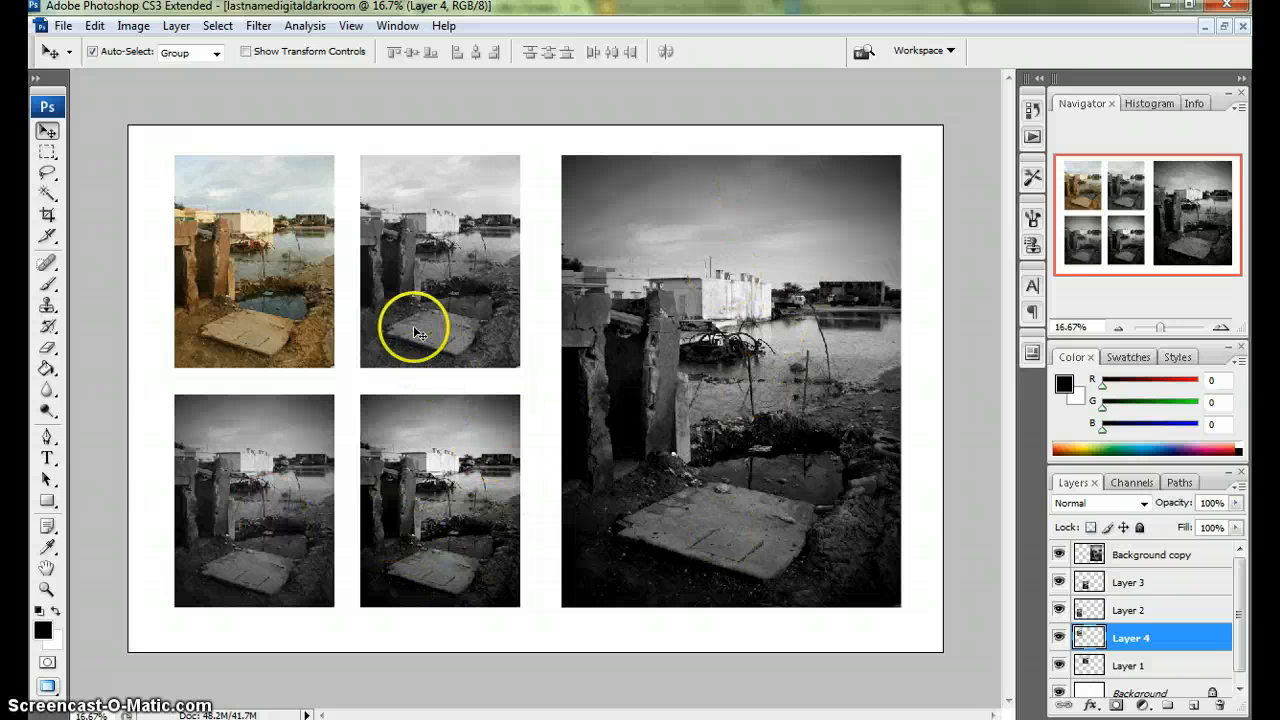
left_click(46, 458)
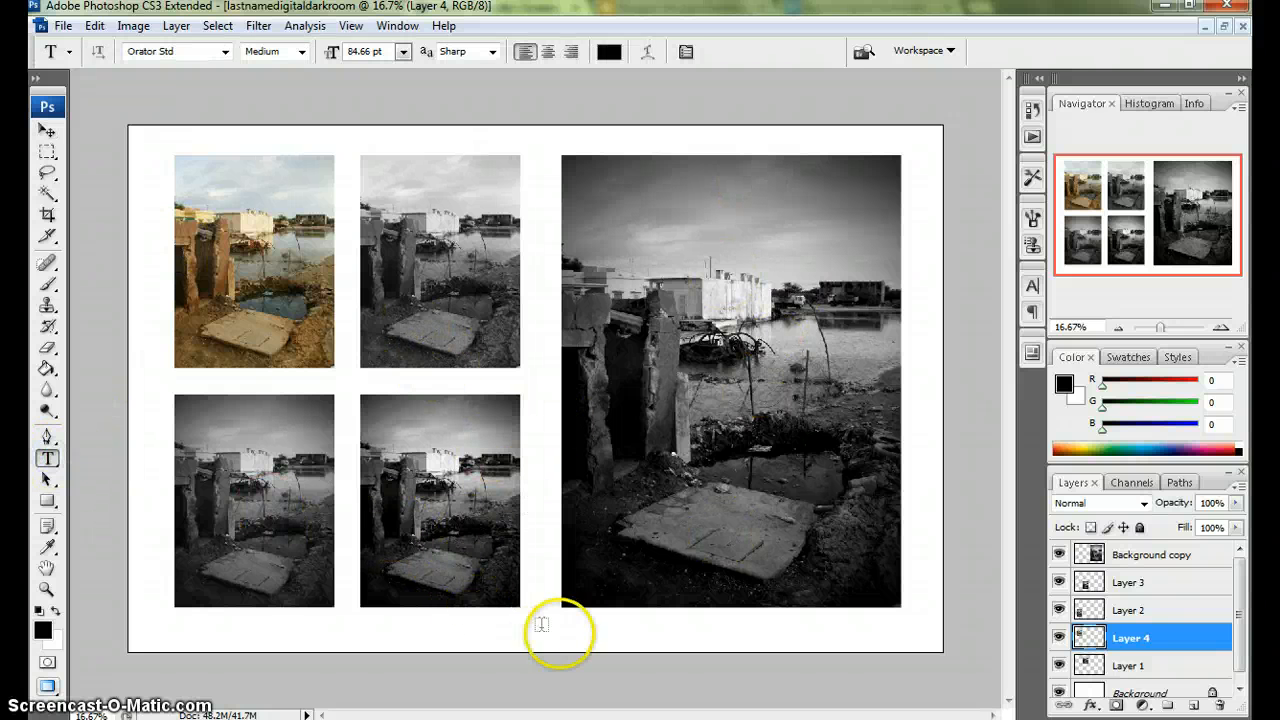
left_click(571, 628)
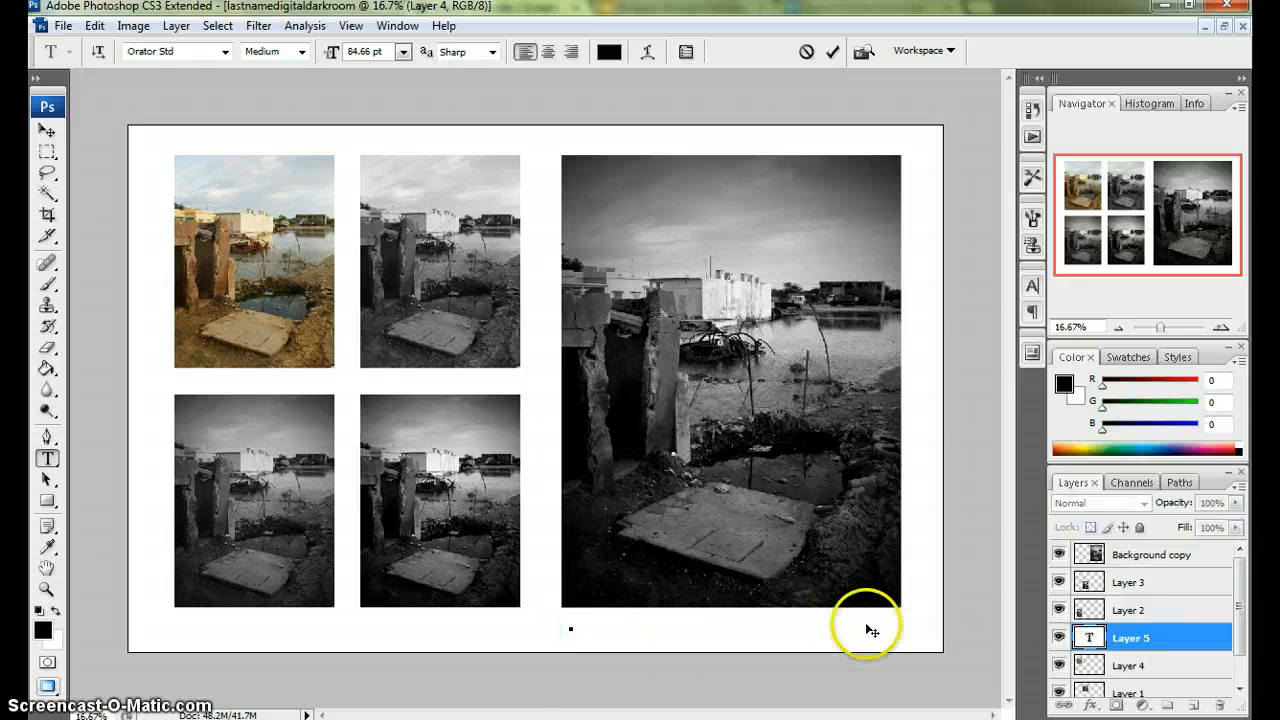
type("MY NAME")
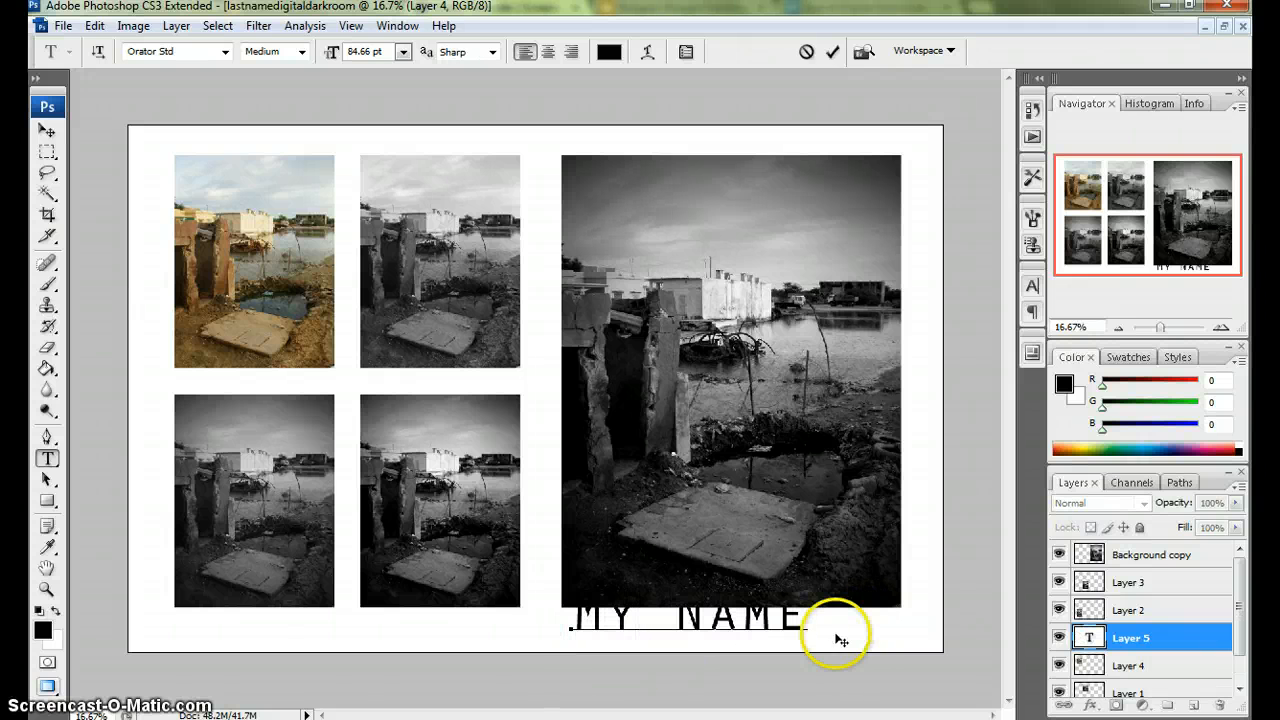
- Scale the "My Name" text to 63% and align it under the large photo's lower-right corner
left_click(46, 130)
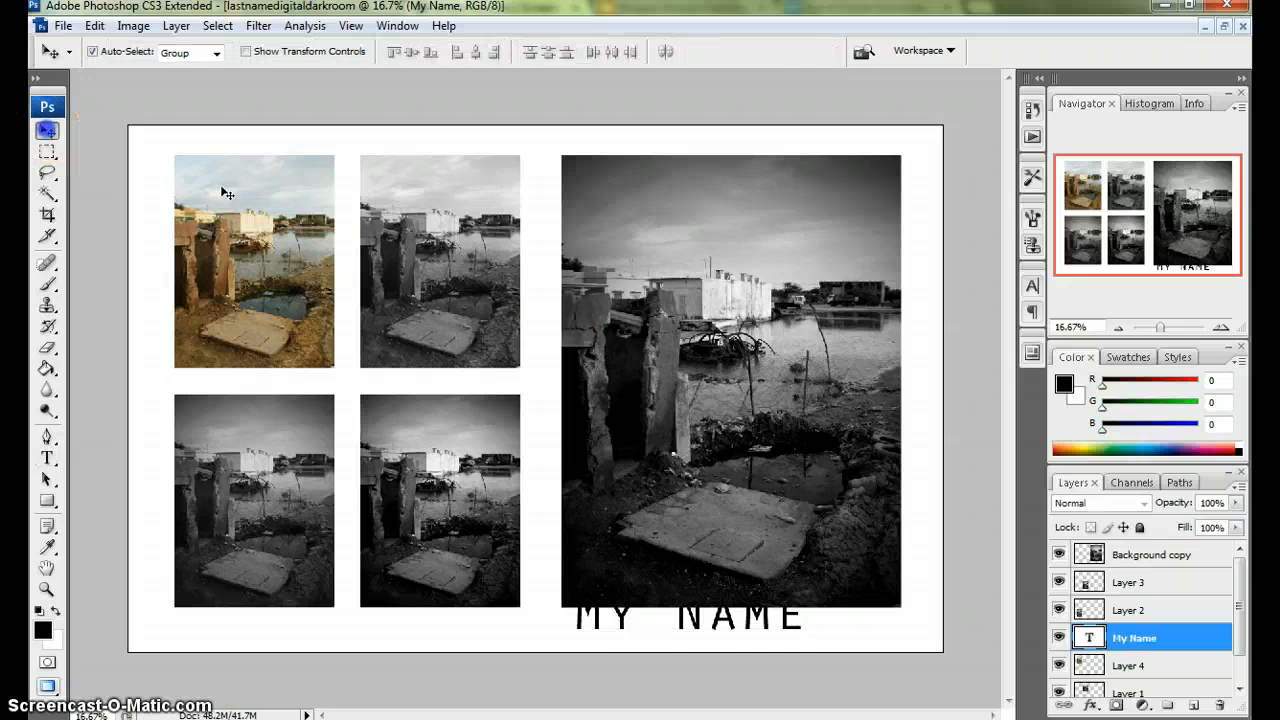
left_click_drag(780, 612, 867, 626)
key("ctrl+t")
key("Return")
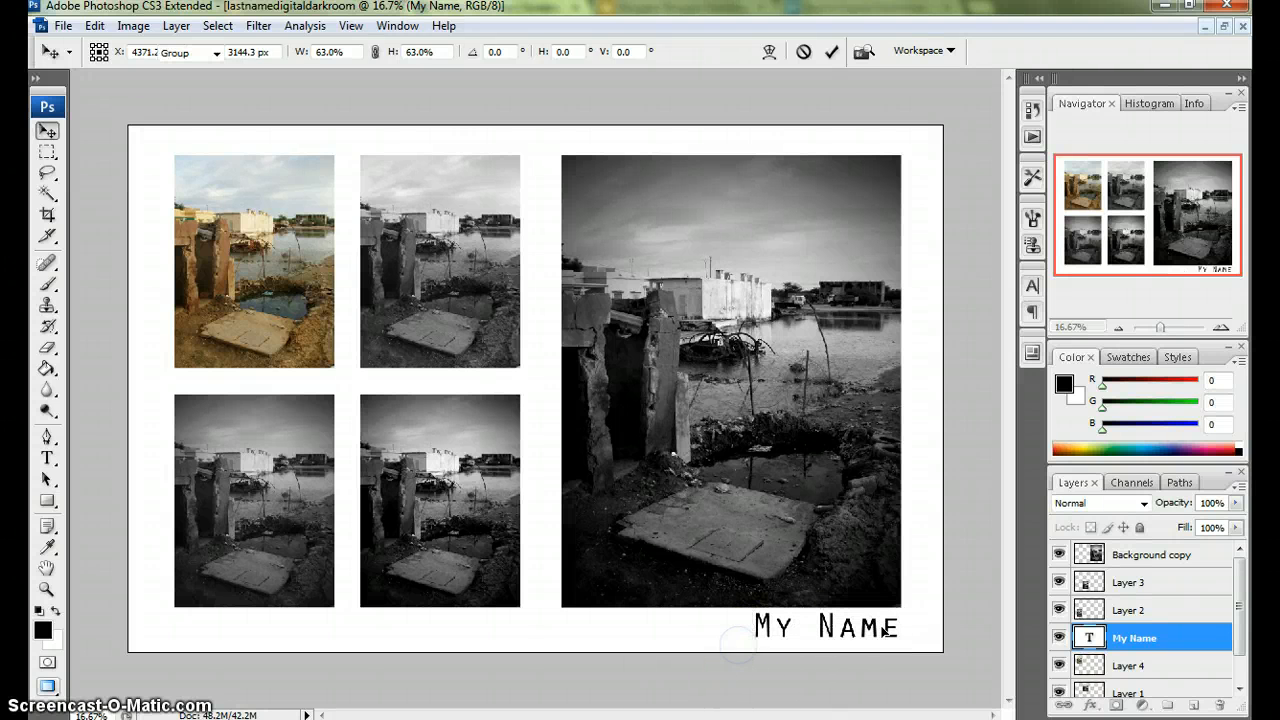
left_click(943, 547)
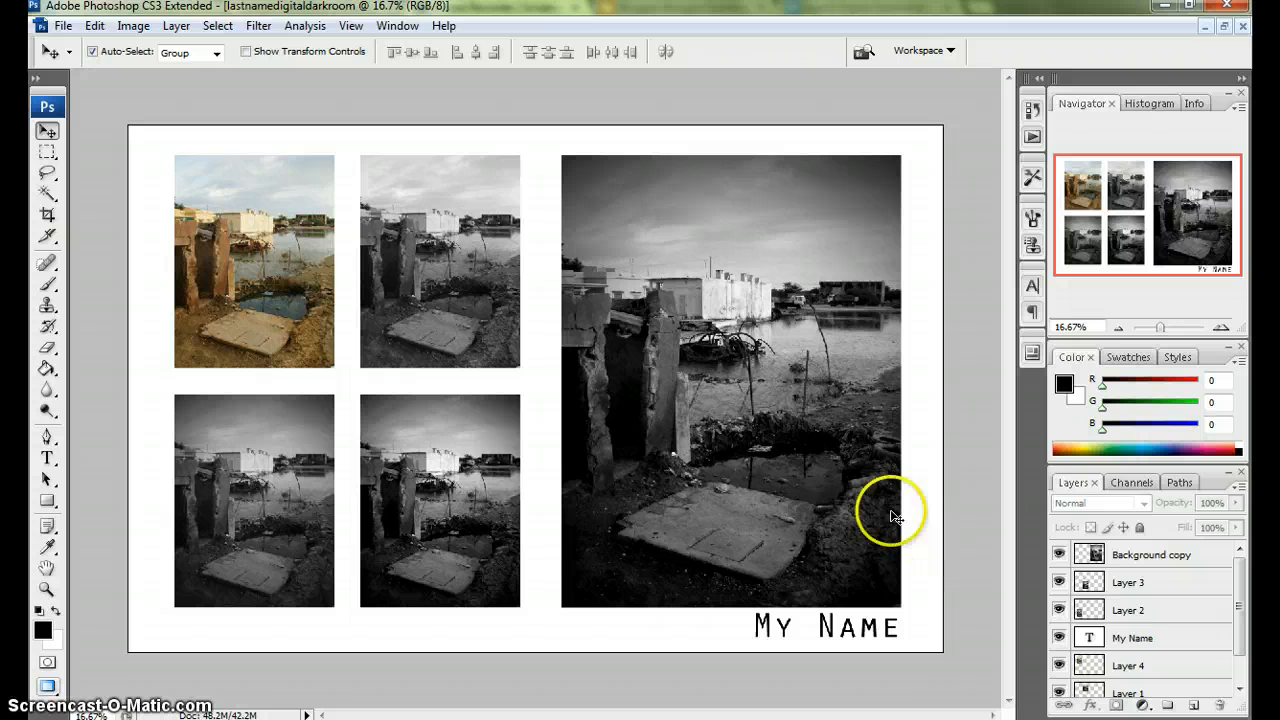